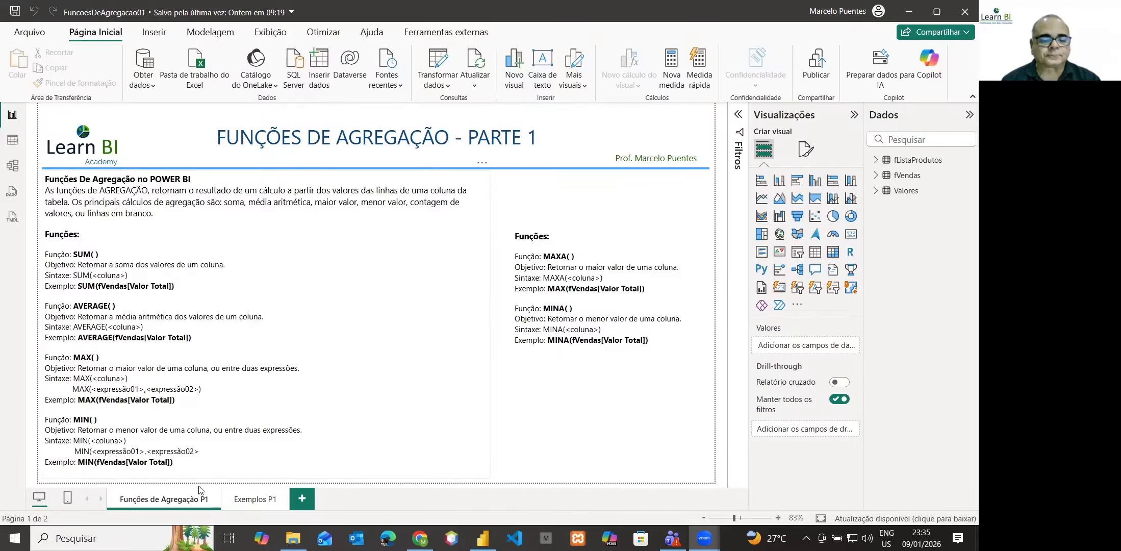
Step: Examine the columns of the fVendas table in the table view and return to the Exemplos P1 report page
{"action": "left_click", "coordinate": [256, 499]}
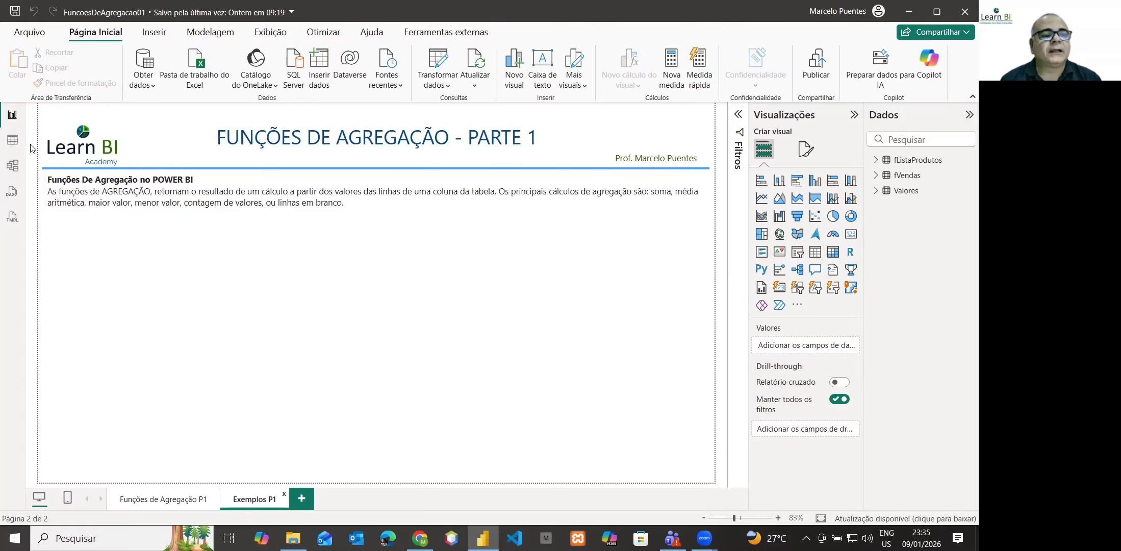
{"action": "left_click", "coordinate": [13, 140]}
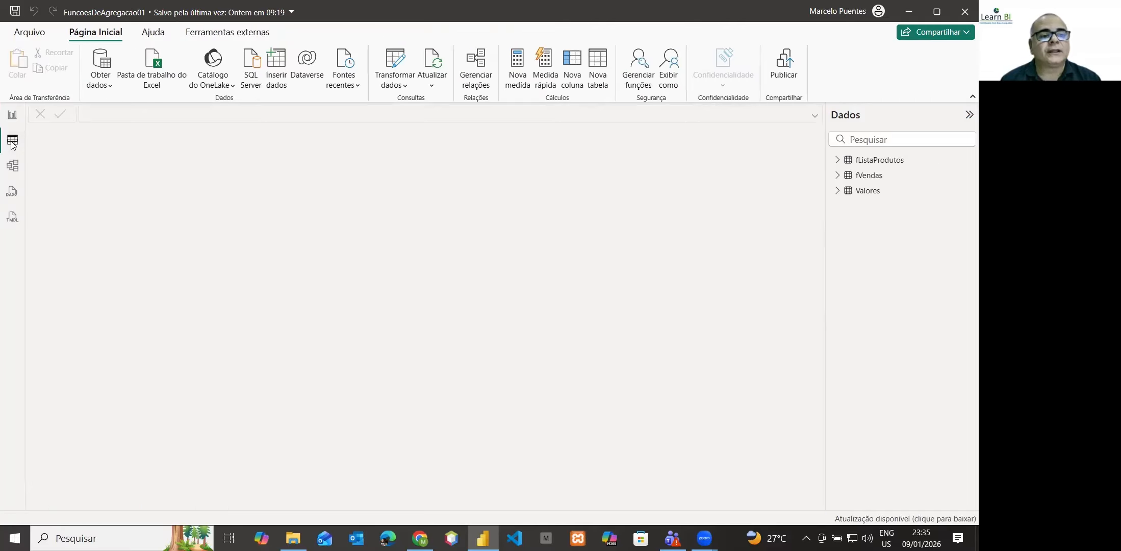
{"action": "left_click", "coordinate": [870, 176]}
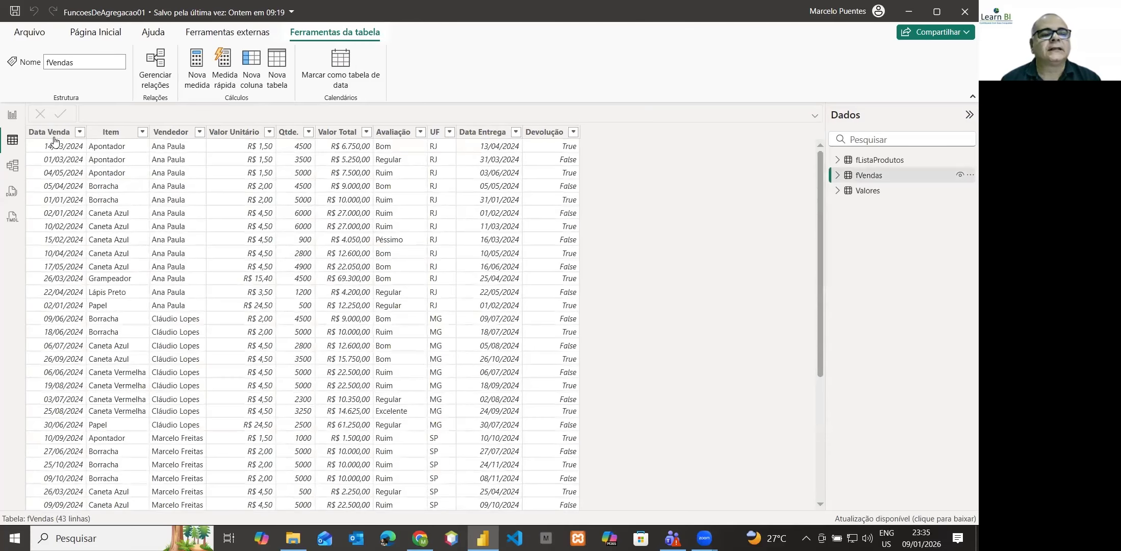
{"action": "left_click", "coordinate": [116, 135]}
{"action": "left_click", "coordinate": [232, 136]}
{"action": "left_click", "coordinate": [288, 135]}
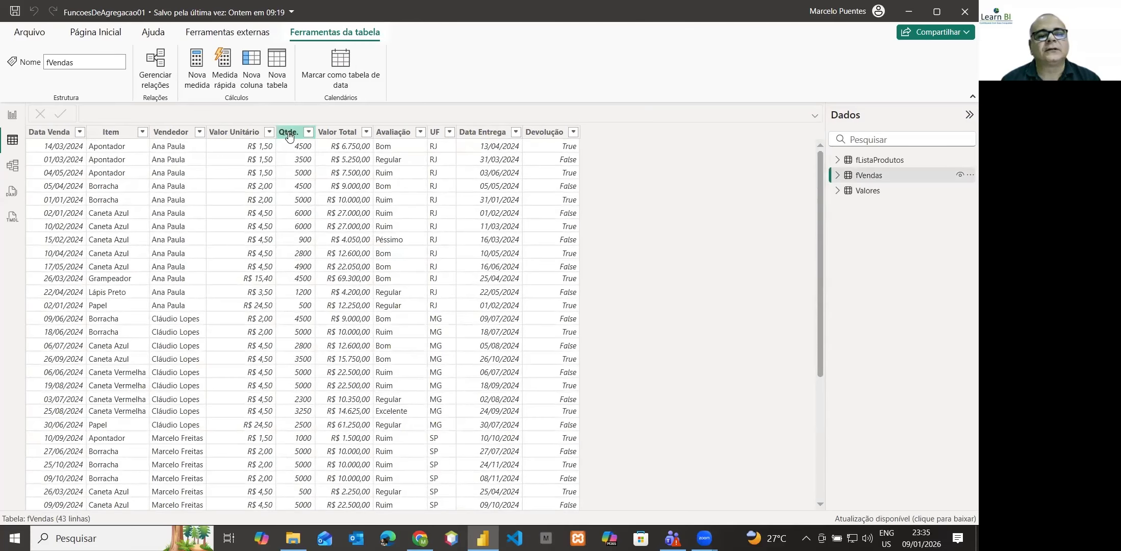
{"action": "left_click", "coordinate": [327, 134]}
{"action": "left_click", "coordinate": [392, 133]}
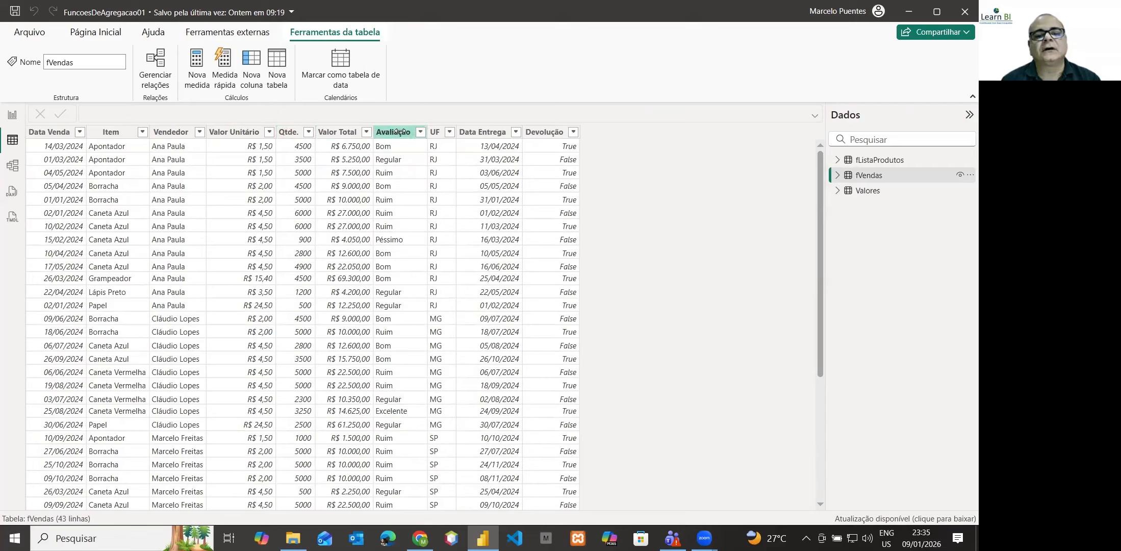
{"action": "left_click", "coordinate": [436, 135]}
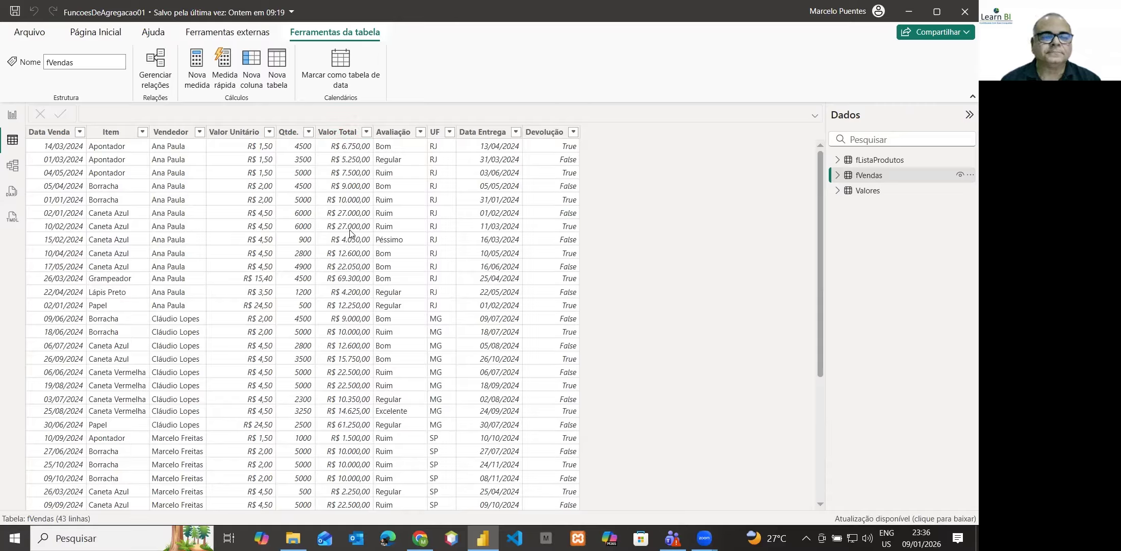
{"action": "left_click", "coordinate": [11, 117]}
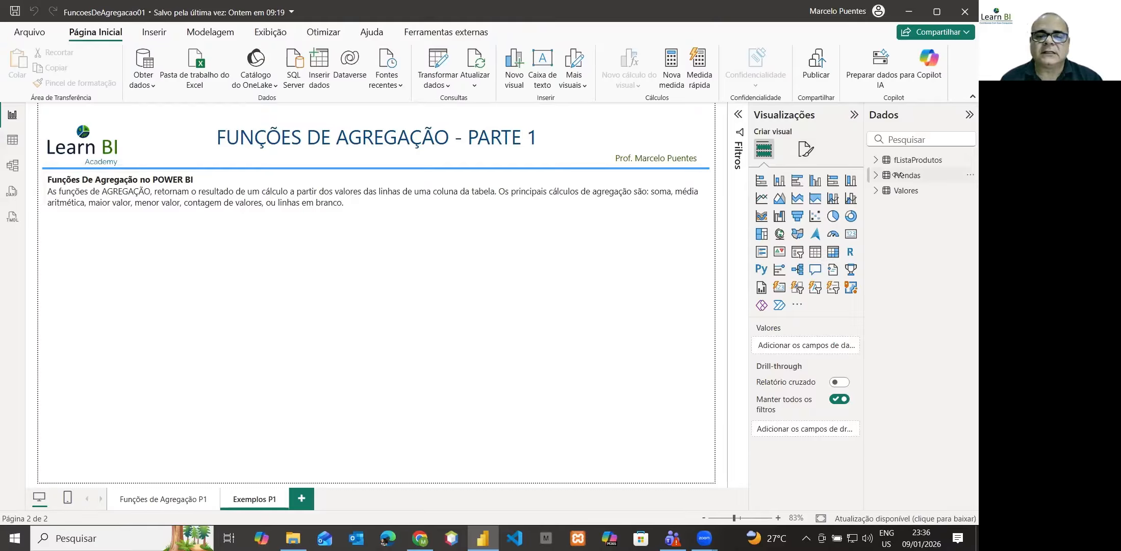
Step: Create a new measure in the fVendas table and name it Total de Receitas
{"action": "mouse_move", "coordinate": [897, 175]}
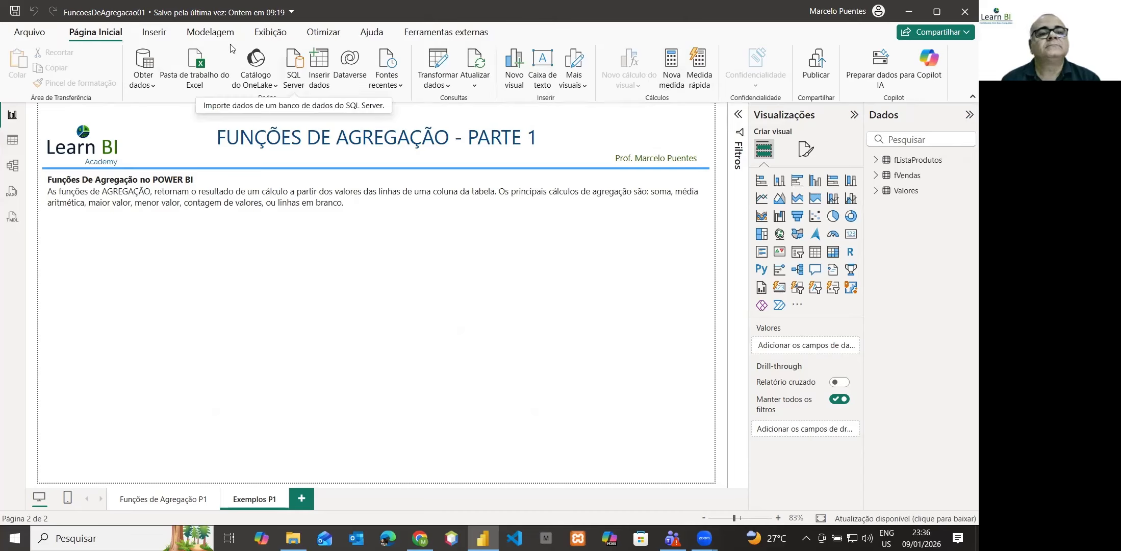
{"action": "left_click", "coordinate": [214, 37]}
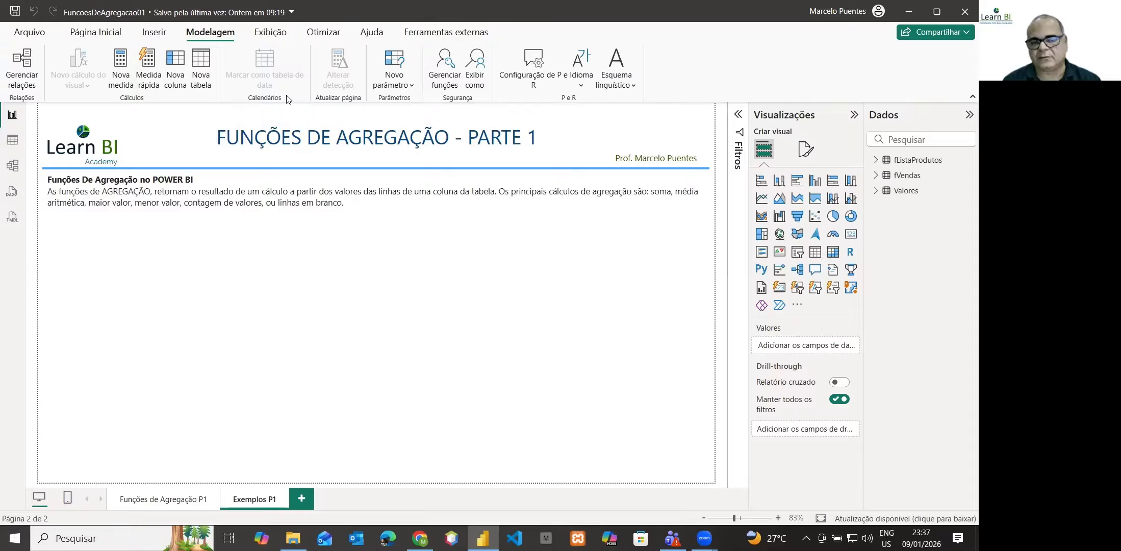
{"action": "right_click", "coordinate": [903, 180]}
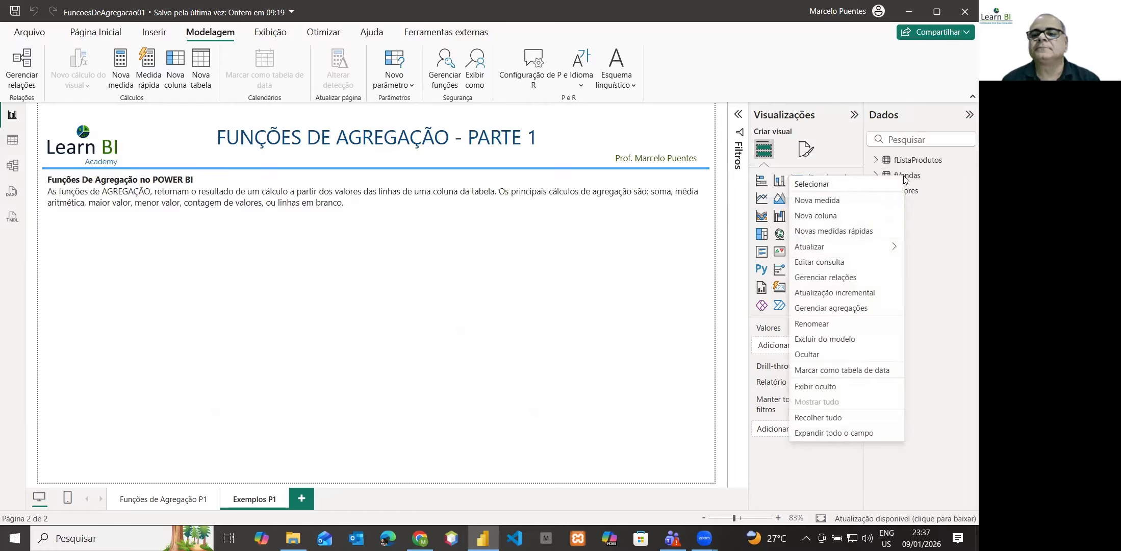
{"action": "left_click", "coordinate": [826, 203]}
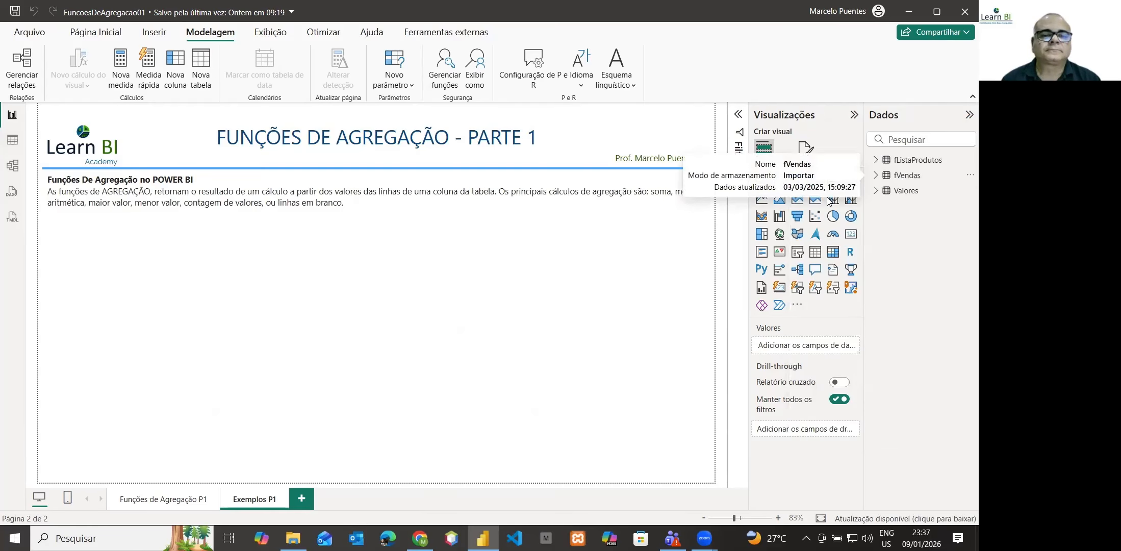
{"action": "left_click", "coordinate": [828, 200]}
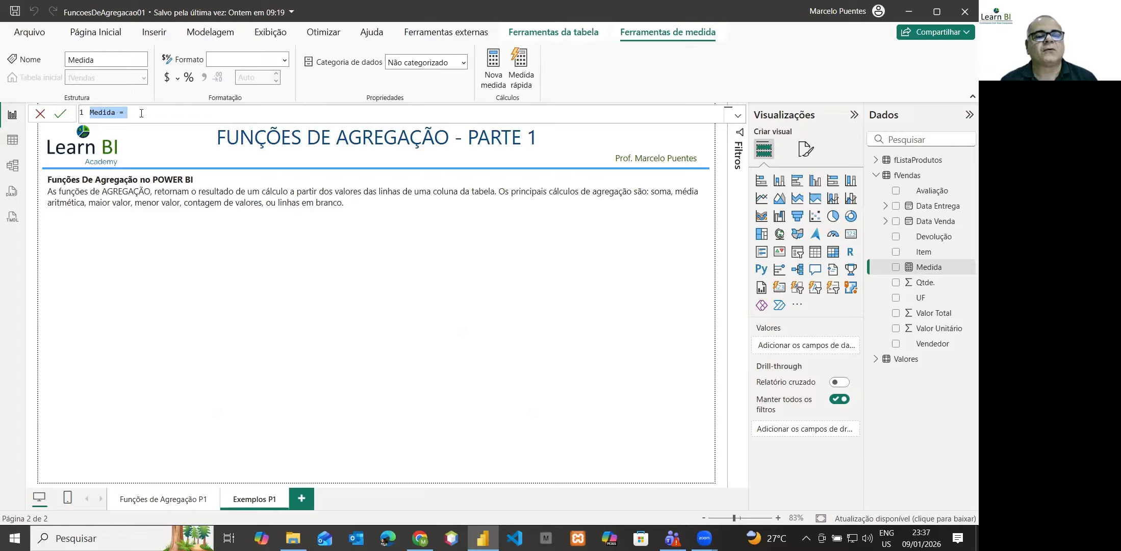
{"action": "scroll", "coordinate": [142, 114], "scroll_direction": "up", "scroll_amount": 1}
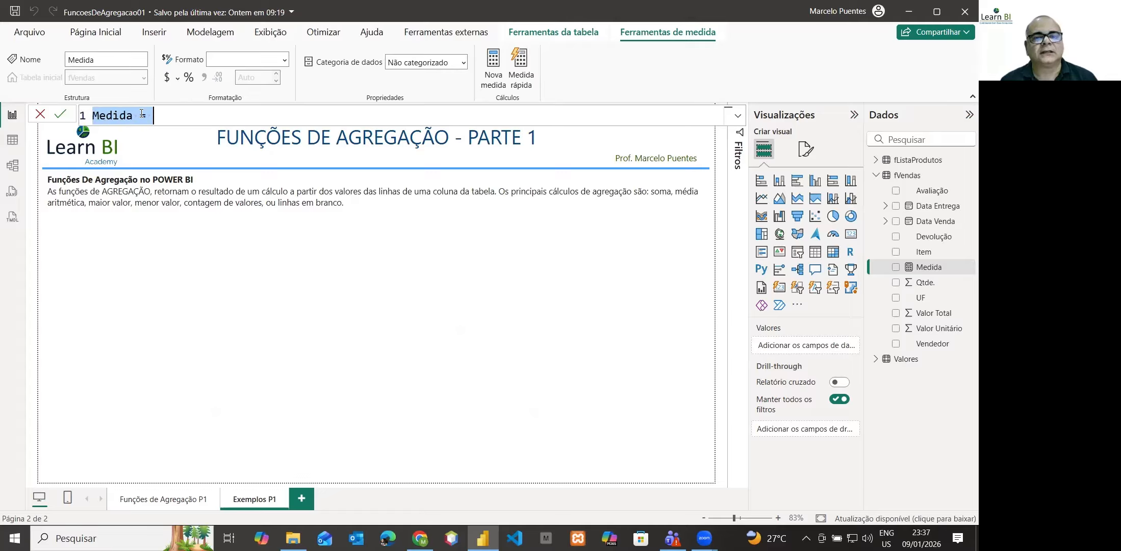
{"action": "double_click", "coordinate": [109, 115]}
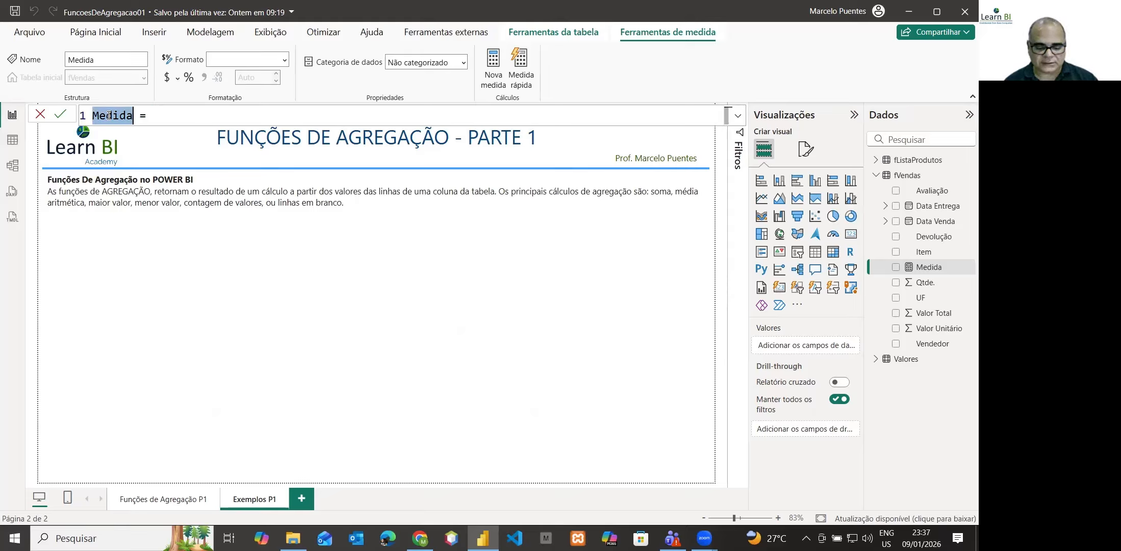
{"action": "type", "text": "Total de "}
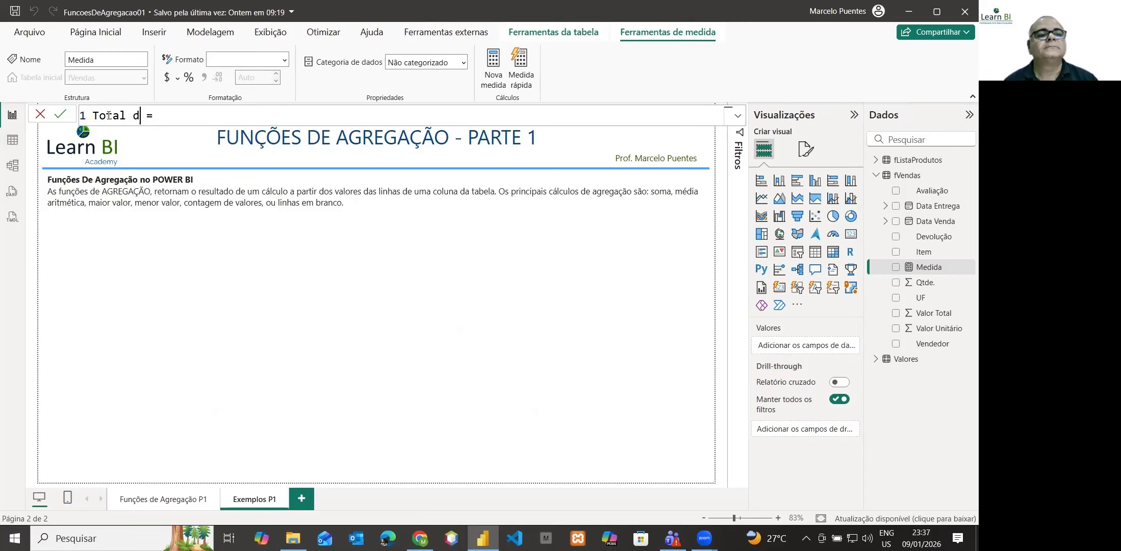
{"action": "type", "text": "Receitas"}
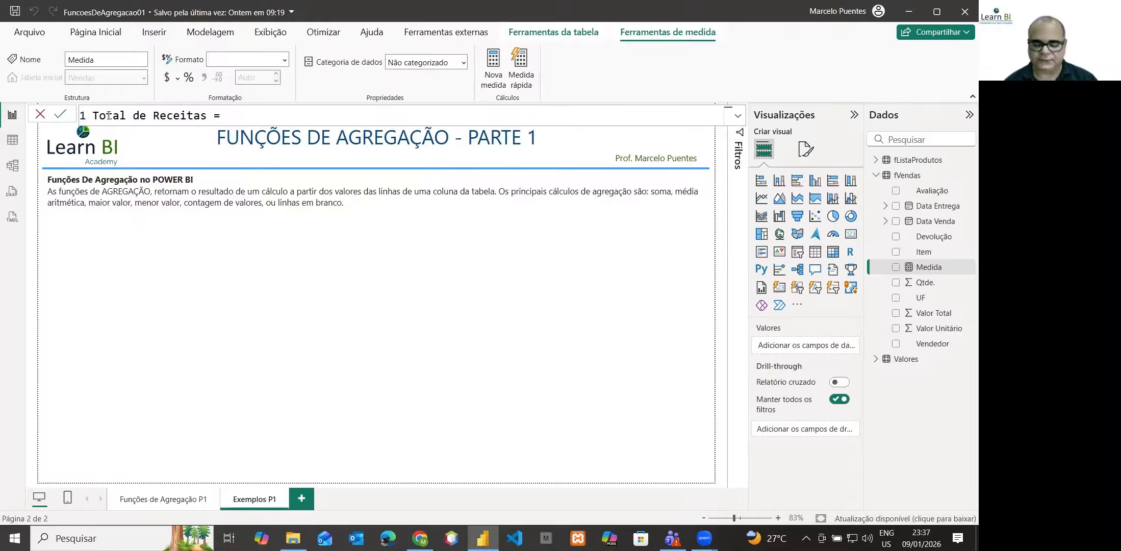
Step: Define the Total de Receitas measure as SUM(fVendas[Valor Total]) and commit the formula
{"action": "key", "text": "Right"}
{"action": "key", "text": "Right"}
{"action": "key", "text": "Right"}
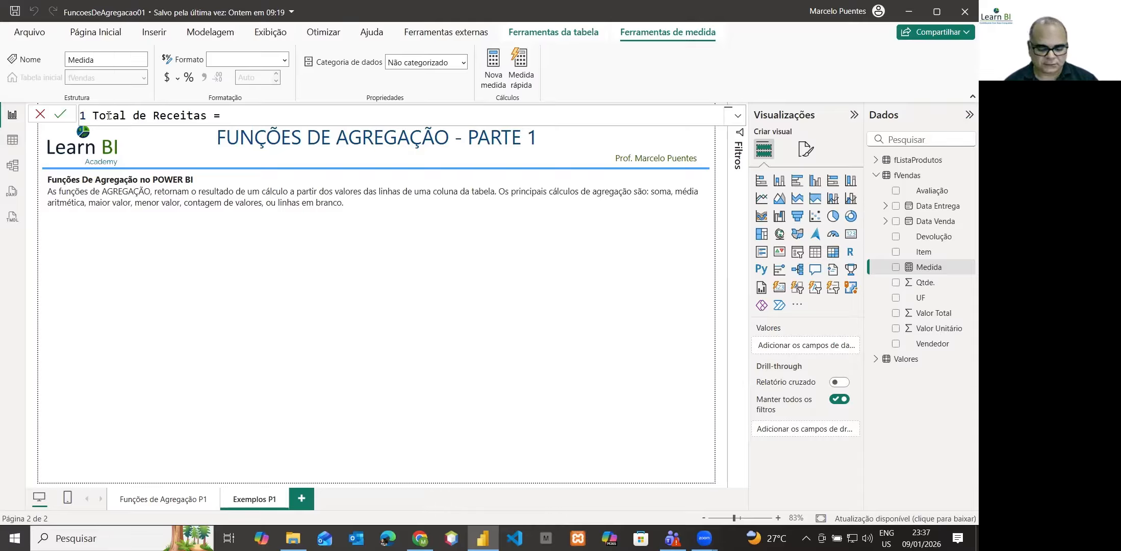
{"action": "type", "text": "SUM"}
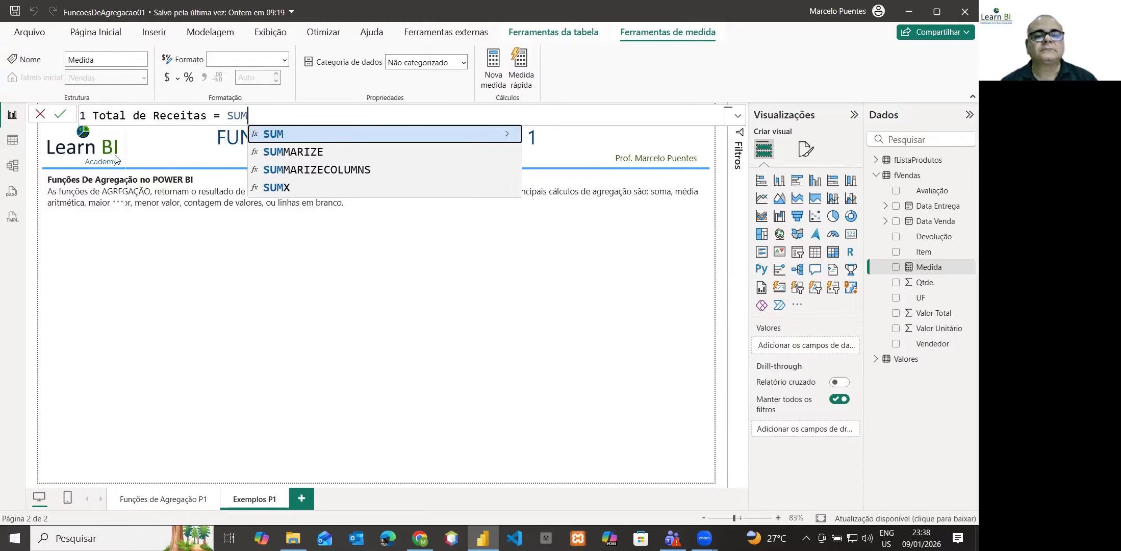
{"action": "left_click", "coordinate": [278, 134]}
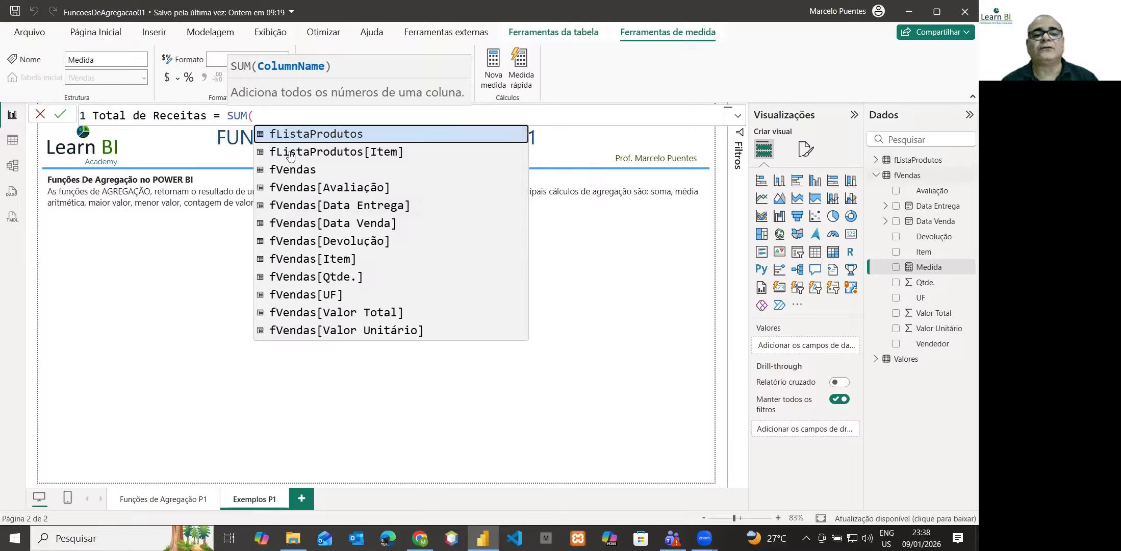
{"action": "type", "text": "f"}
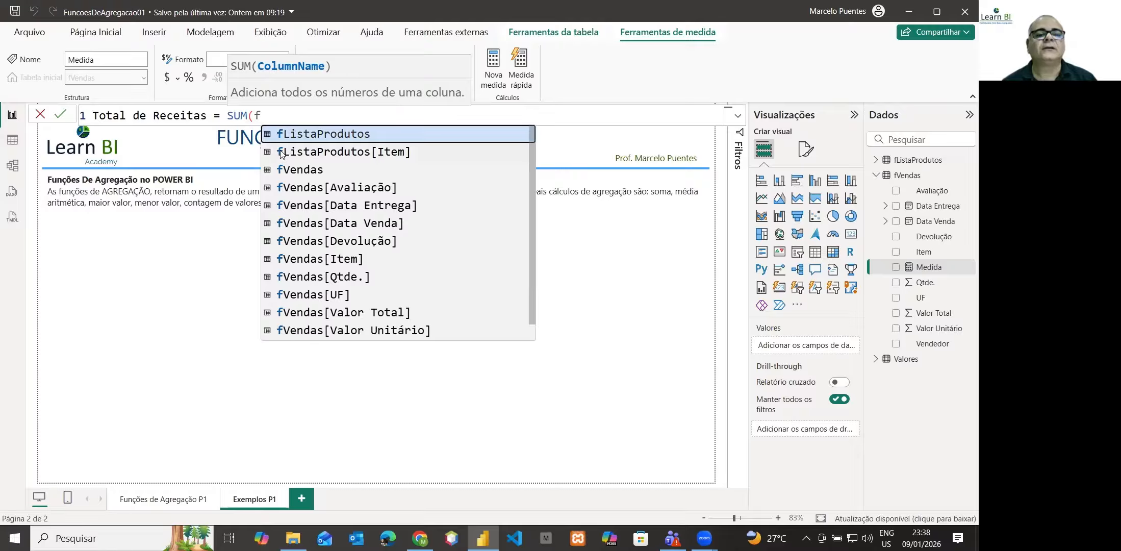
{"action": "type", "text": "v"}
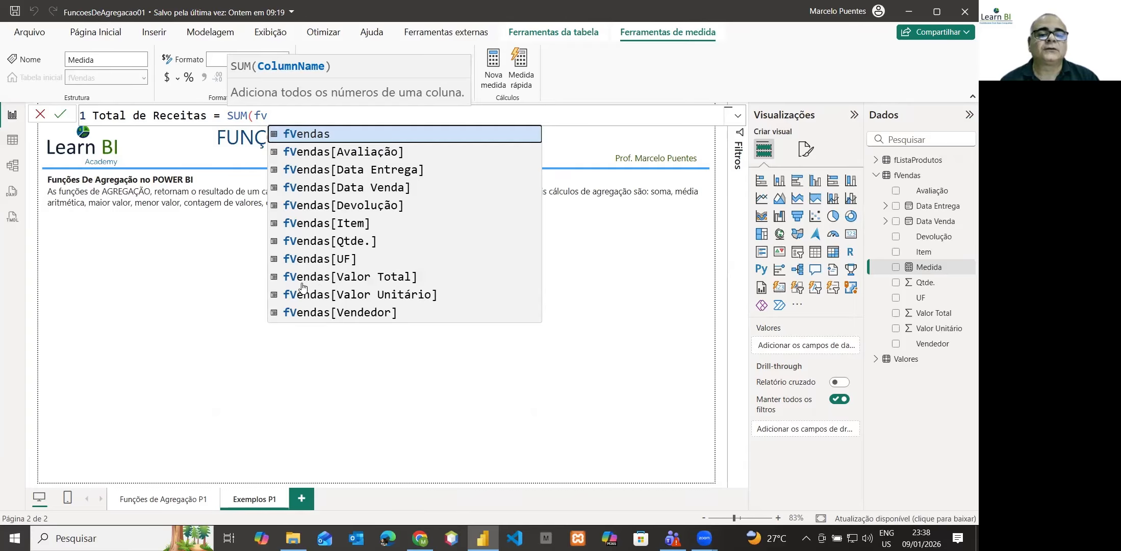
{"action": "left_click", "coordinate": [377, 280]}
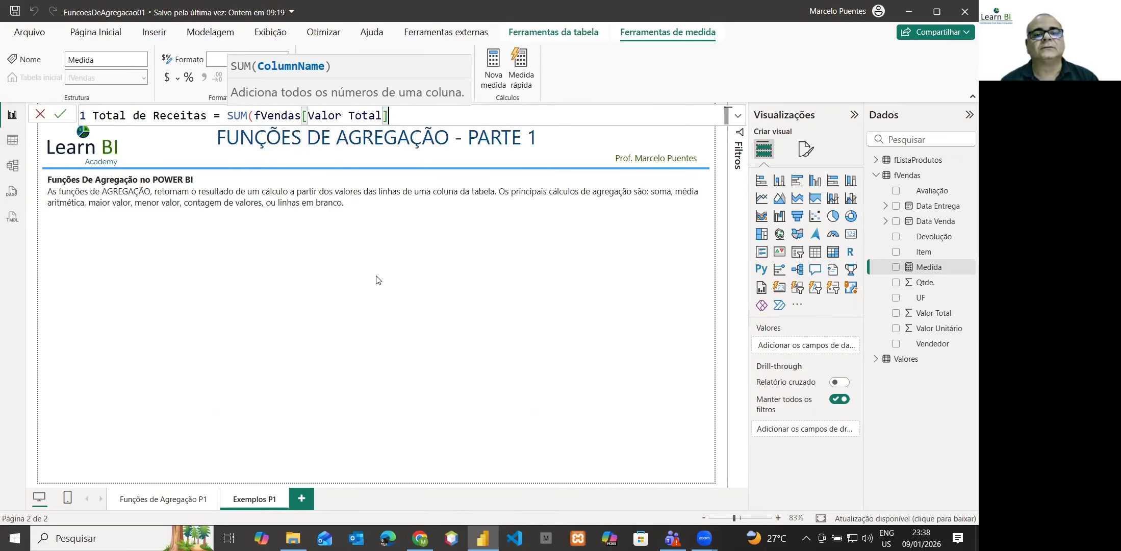
{"action": "type", "text": ")"}
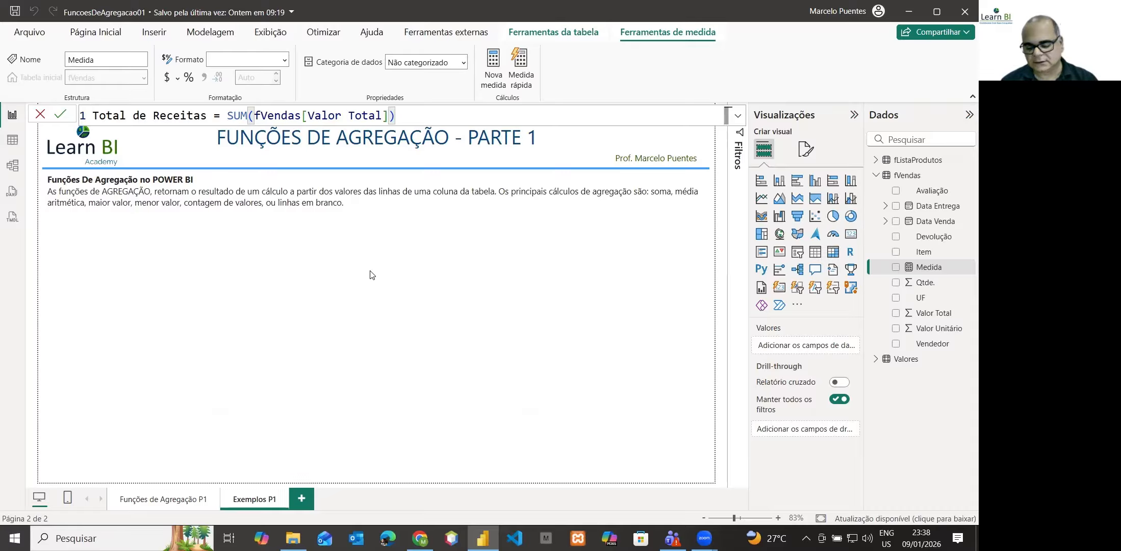
{"action": "key", "text": "Return"}
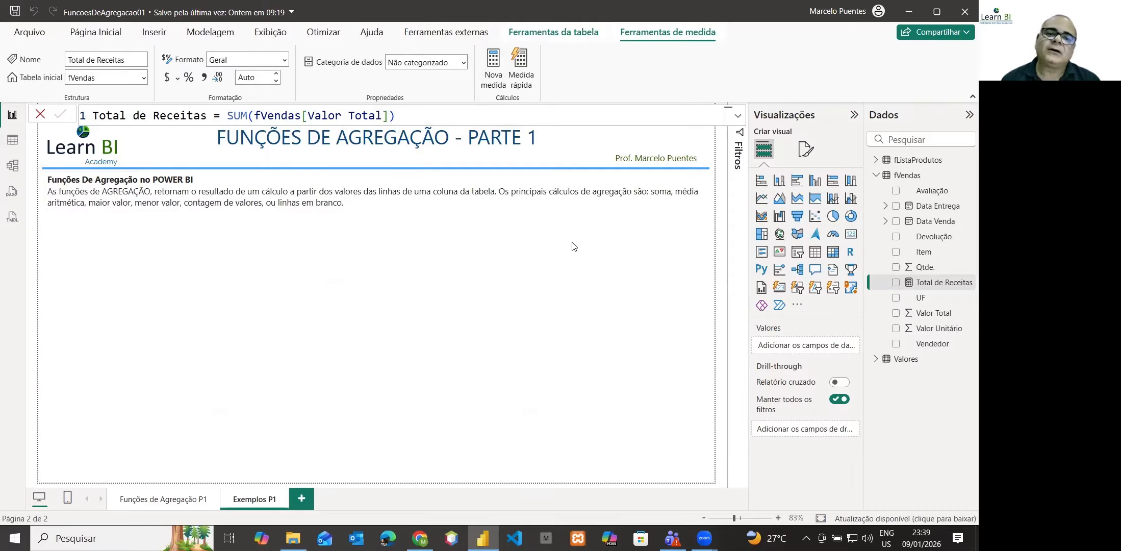
Step: Add a card visual showing Total de Receitas, narrow it and place it under the introductory text at the page's left edge
{"action": "left_click", "coordinate": [849, 238]}
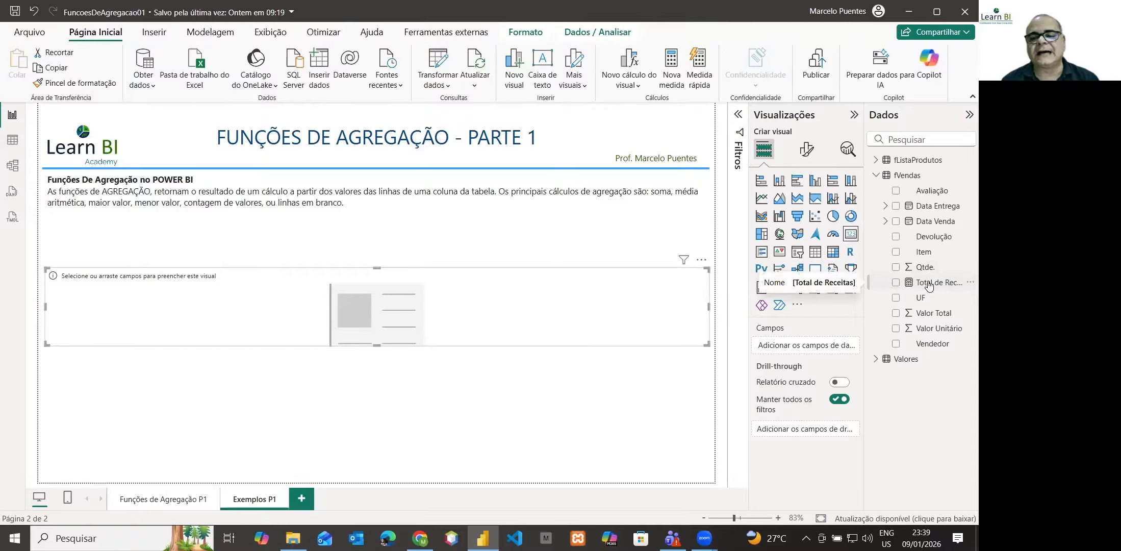
{"action": "left_click_drag", "start_coordinate": [928, 284], "coordinate": [817, 344]}
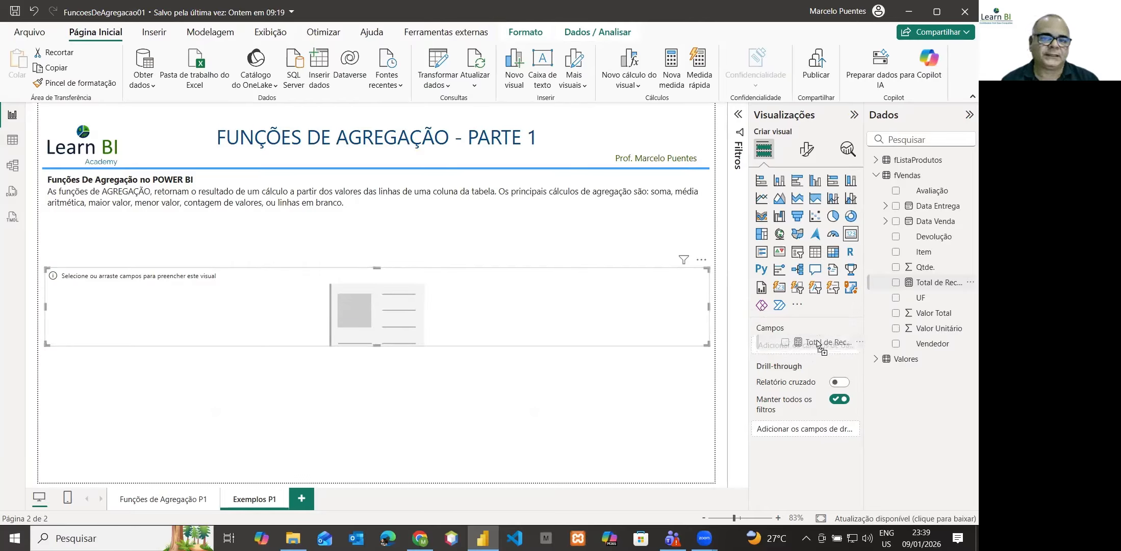
{"action": "left_click_drag", "start_coordinate": [817, 344], "coordinate": [810, 344]}
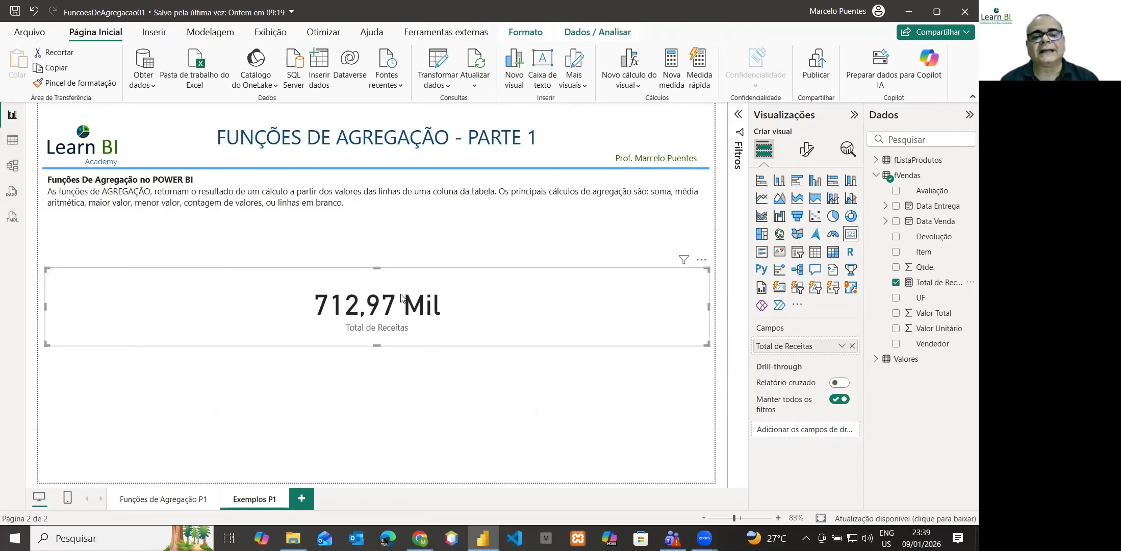
{"action": "left_click_drag", "start_coordinate": [708, 304], "coordinate": [212, 270]}
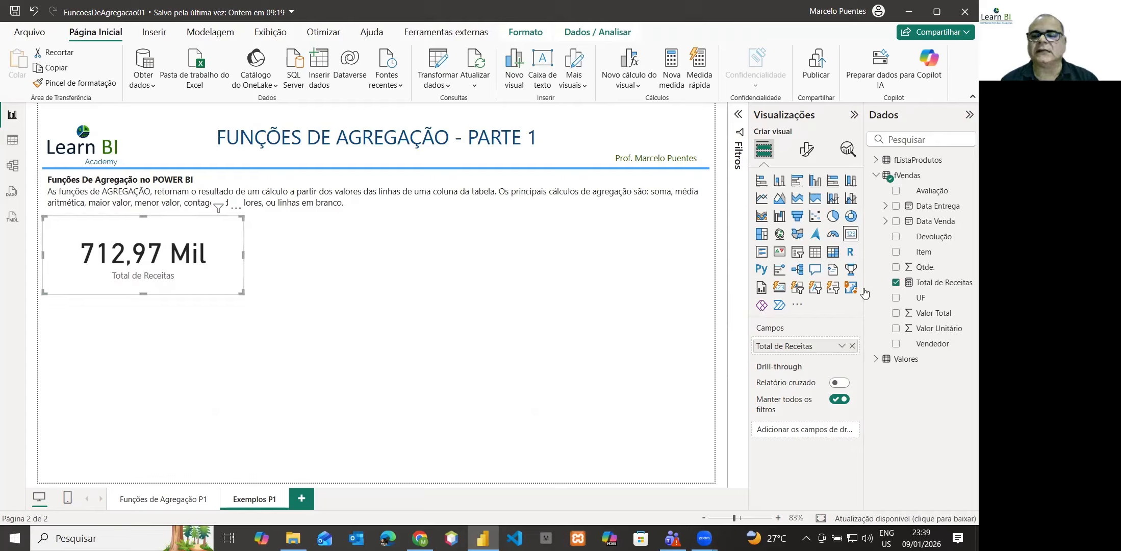
Step: Set the format of the Total de Receitas measure to Moeda
{"action": "left_click", "coordinate": [929, 286]}
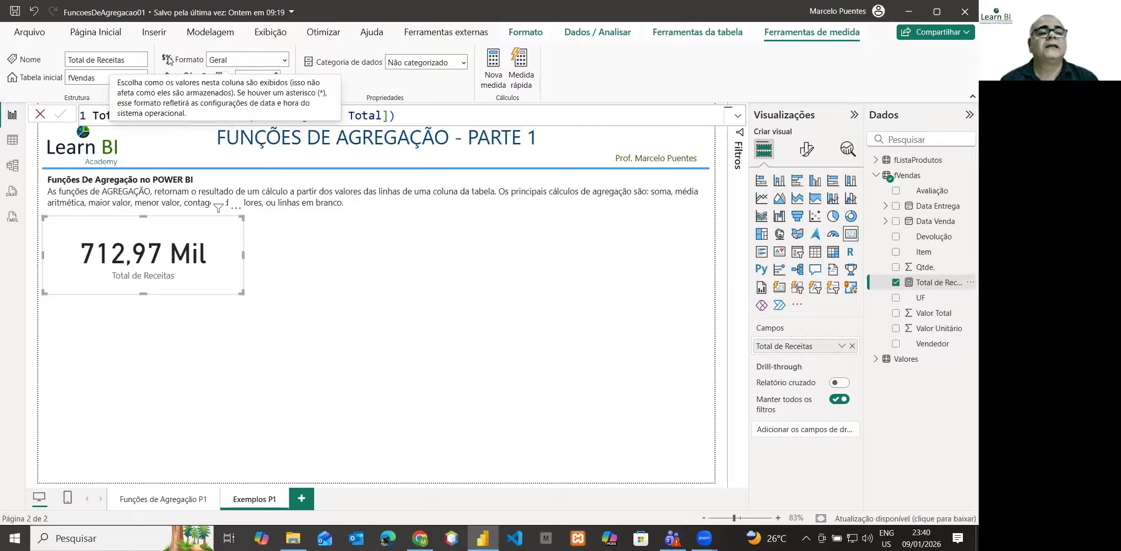
{"action": "left_click", "coordinate": [286, 62]}
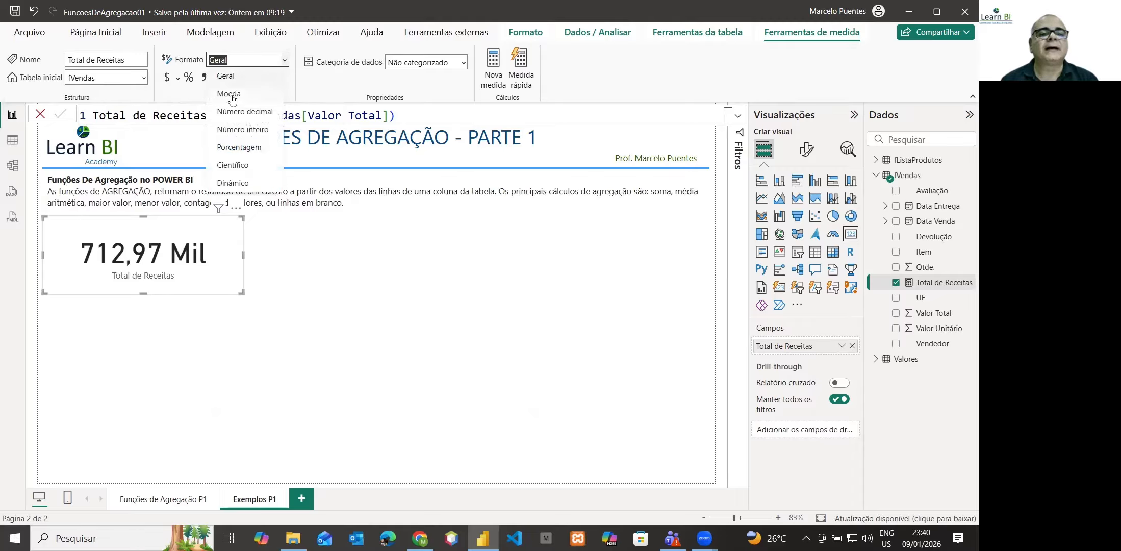
{"action": "left_click", "coordinate": [233, 99]}
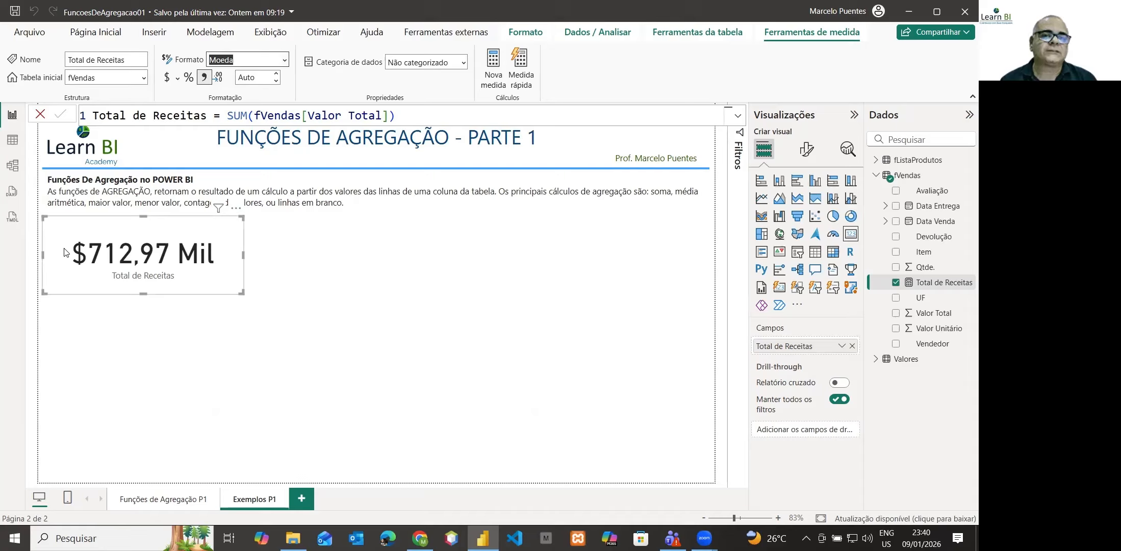
Step: Set the currency symbol of the Total de Receitas measure to R$ Português (Brasil)
{"action": "left_click", "coordinate": [178, 80]}
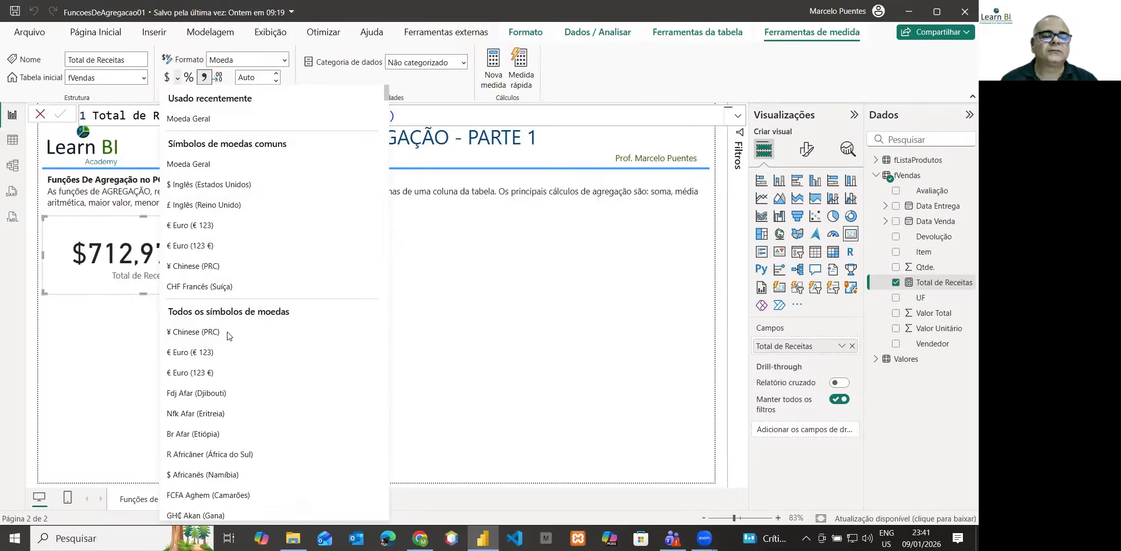
{"action": "scroll", "coordinate": [188, 384], "scroll_direction": "down", "scroll_amount": 5}
{"action": "scroll", "coordinate": [188, 383], "scroll_direction": "down", "scroll_amount": 20}
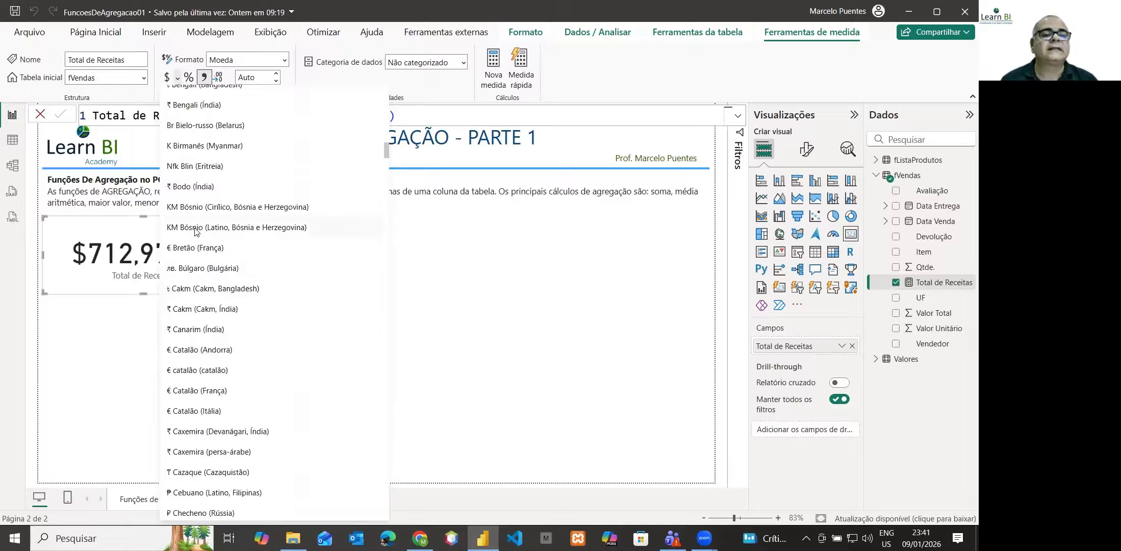
{"action": "scroll", "coordinate": [184, 352], "scroll_direction": "down", "scroll_amount": 20}
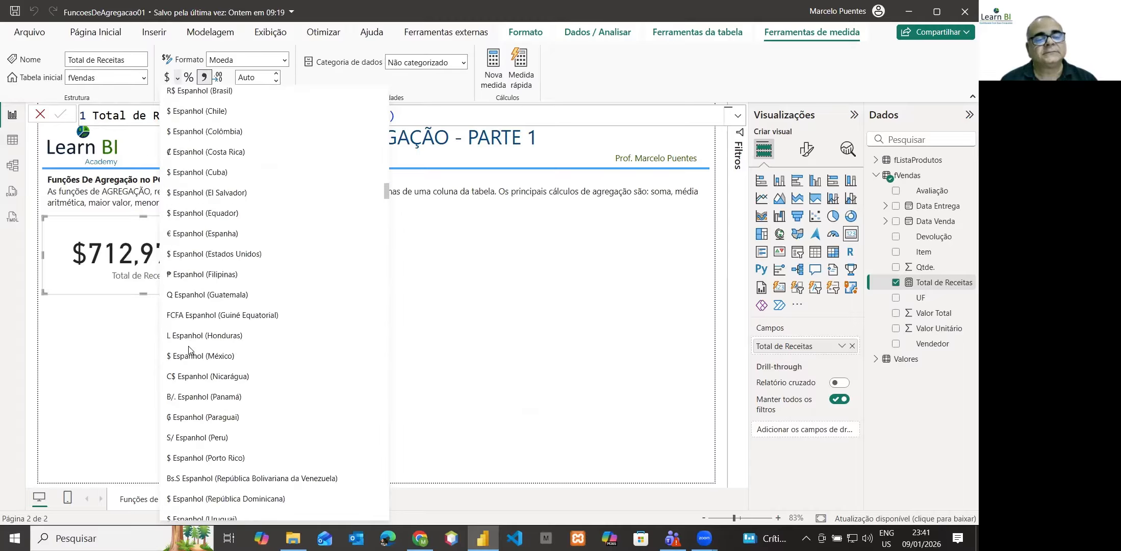
{"action": "scroll", "coordinate": [193, 348], "scroll_direction": "down", "scroll_amount": 20}
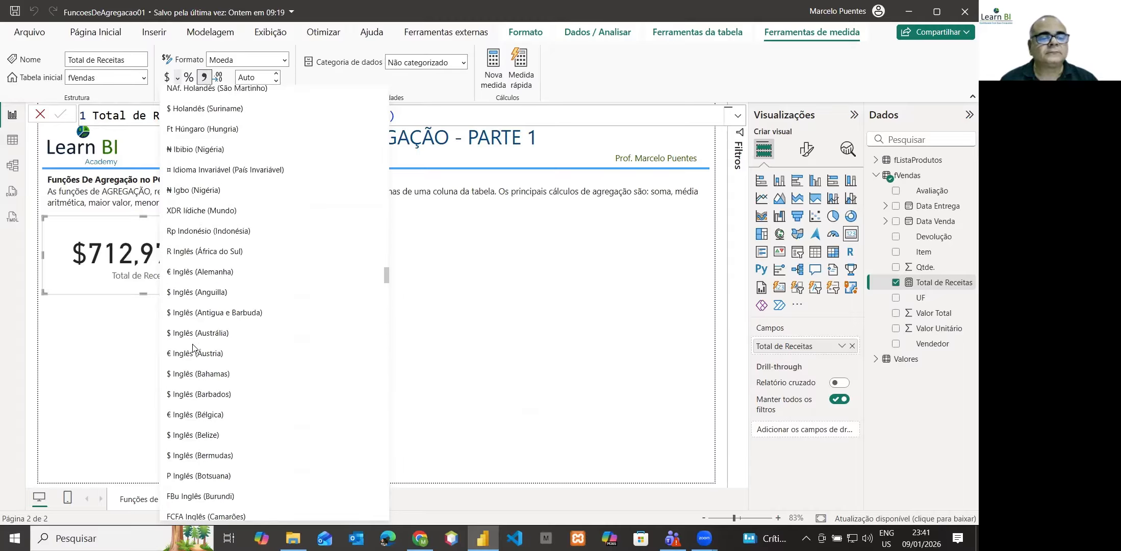
{"action": "scroll", "coordinate": [193, 348], "scroll_direction": "down", "scroll_amount": 7}
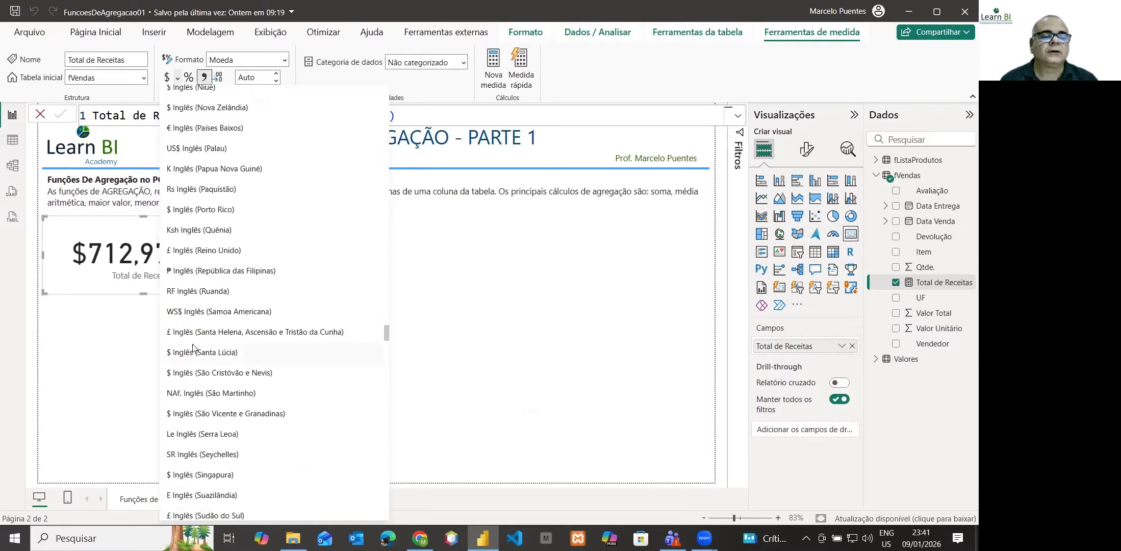
{"action": "scroll", "coordinate": [193, 348], "scroll_direction": "down", "scroll_amount": 20}
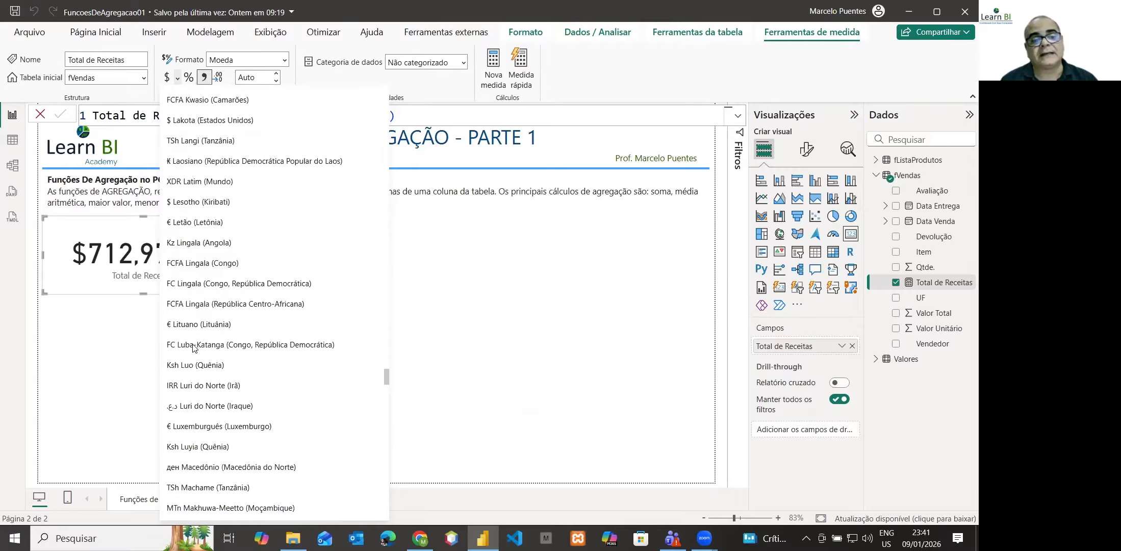
{"action": "scroll", "coordinate": [193, 348], "scroll_direction": "down", "scroll_amount": 20}
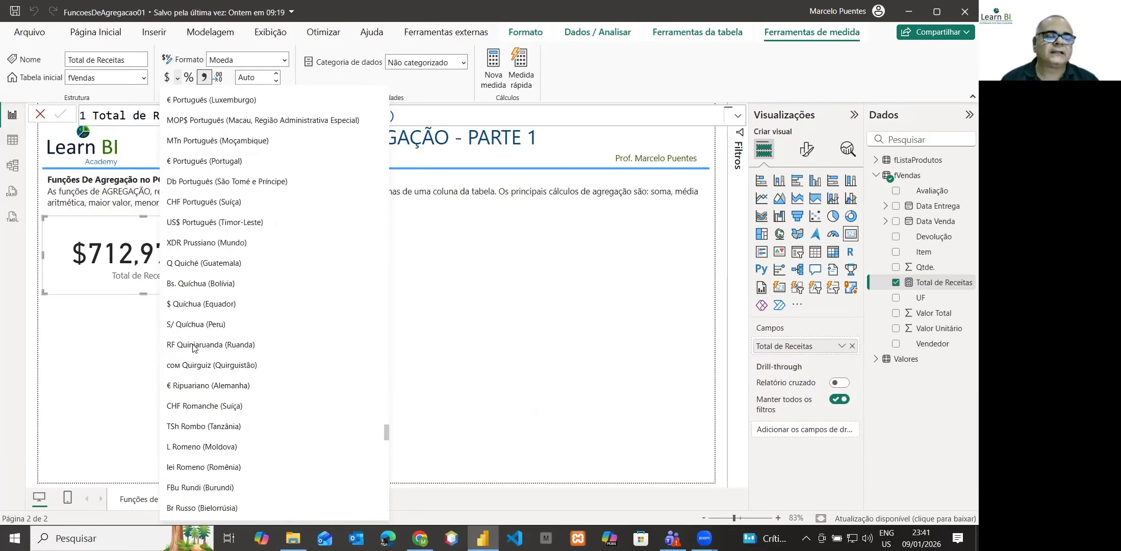
{"action": "scroll", "coordinate": [194, 348], "scroll_direction": "up", "scroll_amount": 5}
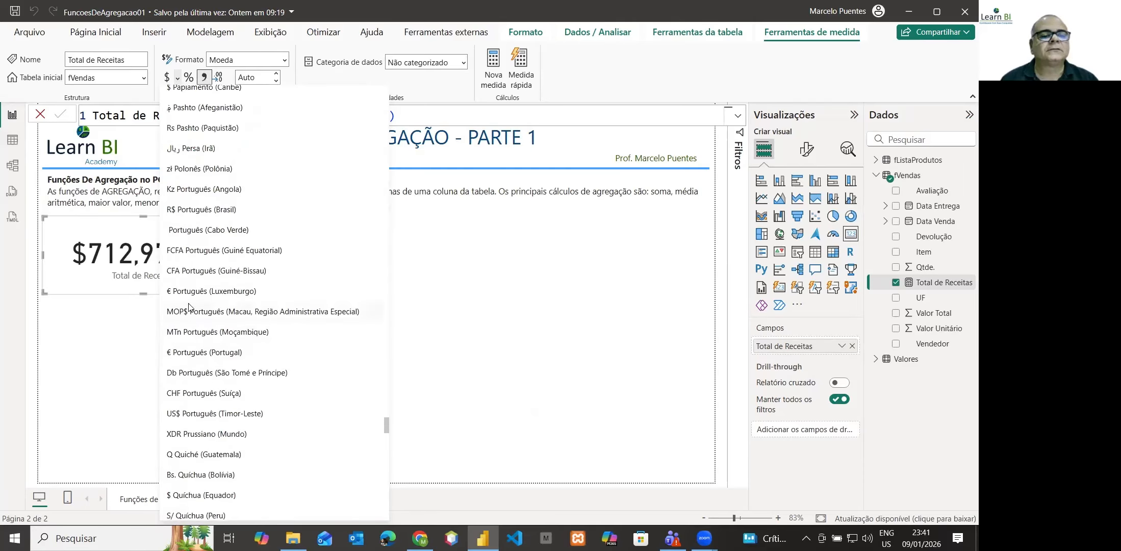
{"action": "left_click", "coordinate": [204, 209]}
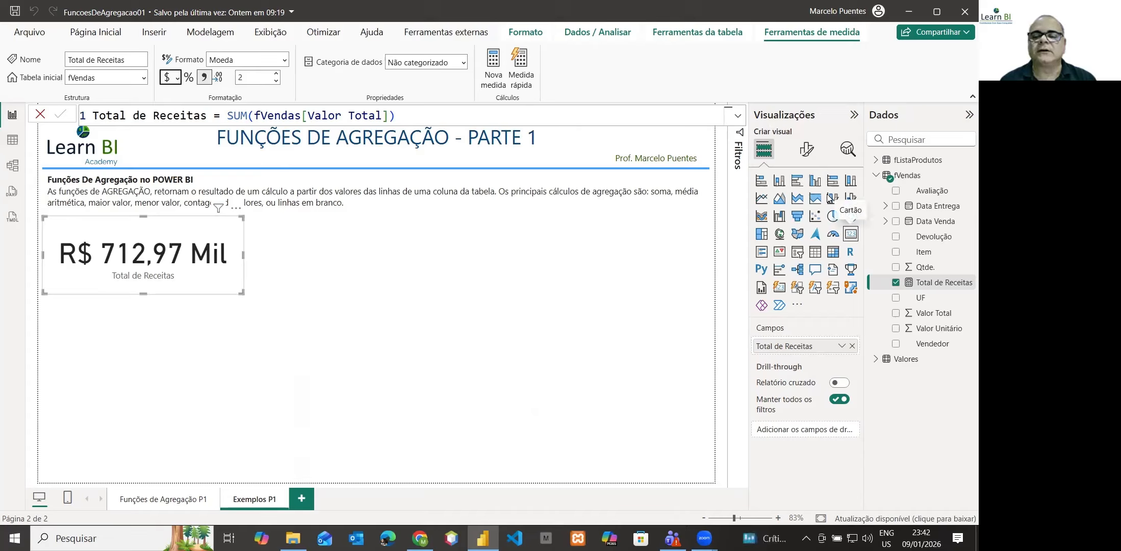
Step: Format the card's callout value (Valor do balão) with the Segoe UI font at size 30
{"action": "left_click", "coordinate": [808, 153]}
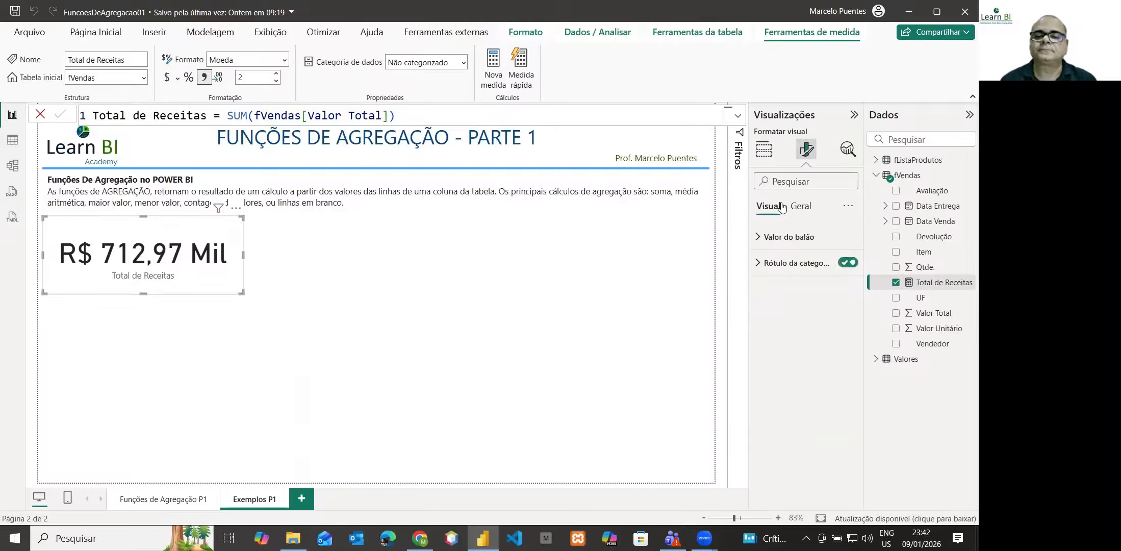
{"action": "left_click", "coordinate": [758, 237]}
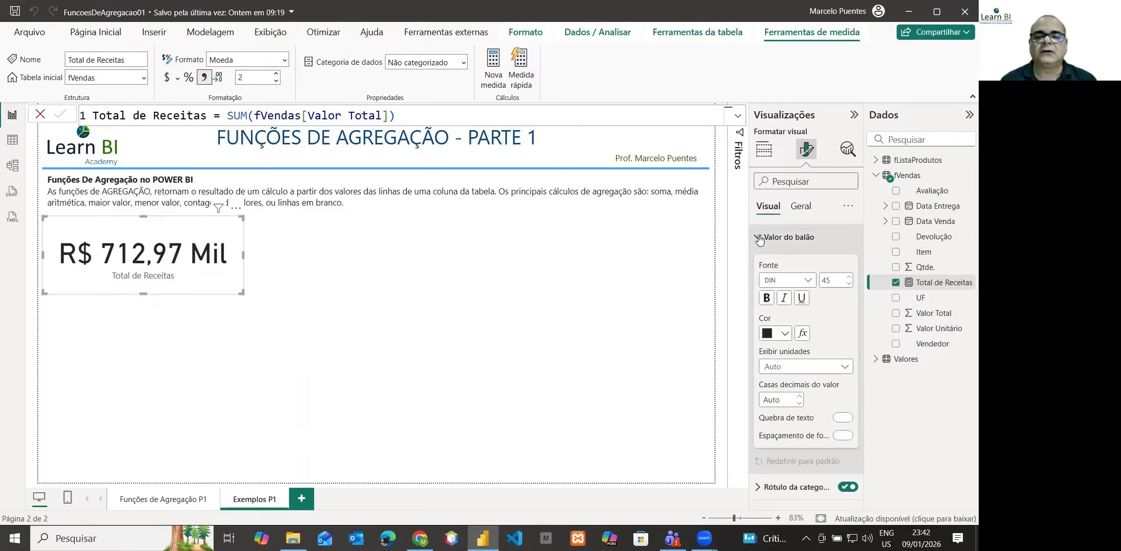
{"action": "left_click", "coordinate": [807, 282]}
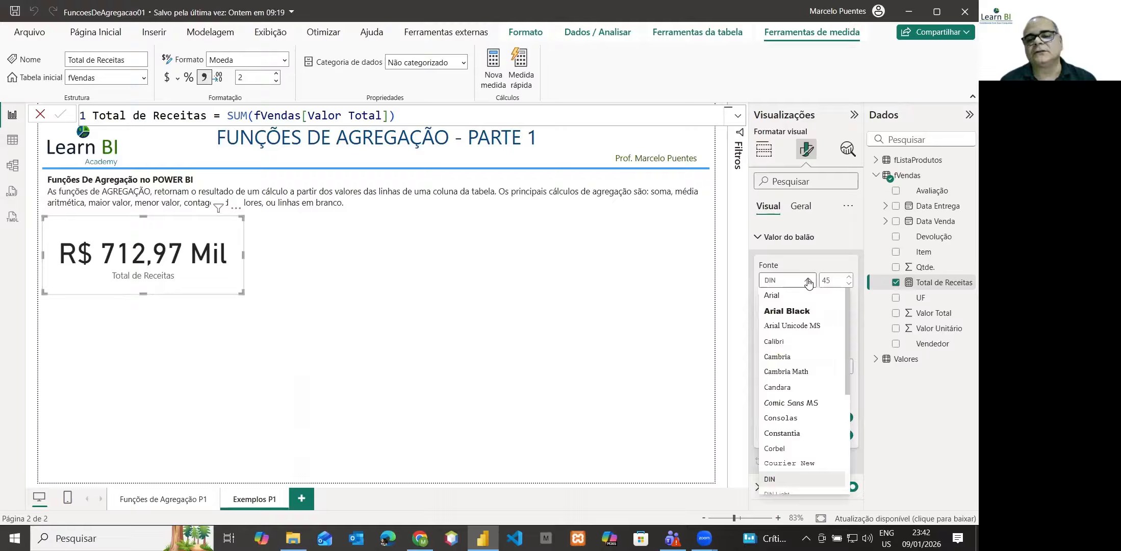
{"action": "scroll", "coordinate": [800, 347], "scroll_direction": "down", "scroll_amount": 3}
{"action": "left_click", "coordinate": [788, 350]}
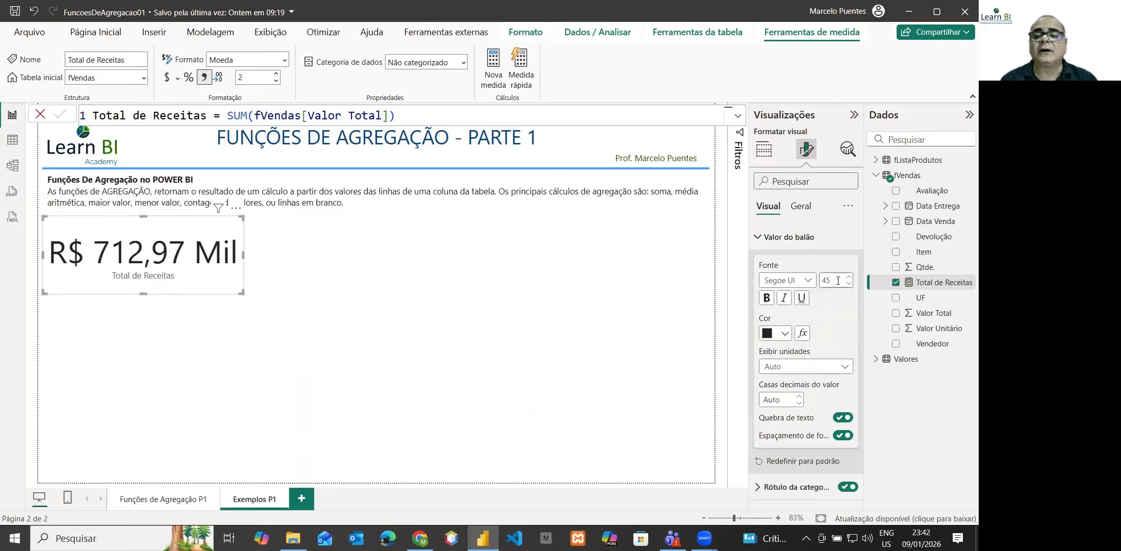
{"action": "double_click", "coordinate": [837, 281]}
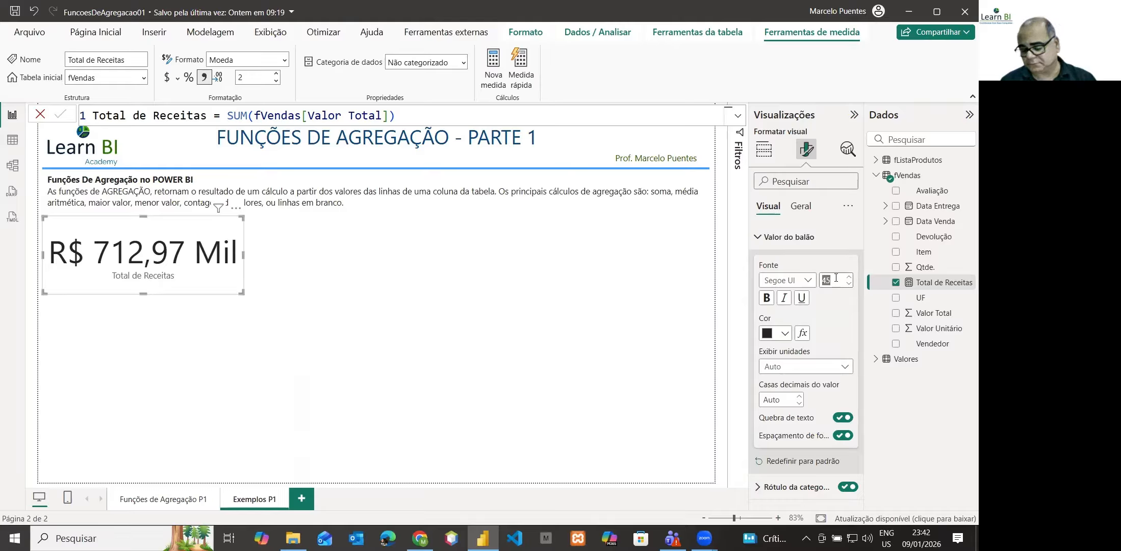
{"action": "type", "text": "30"}
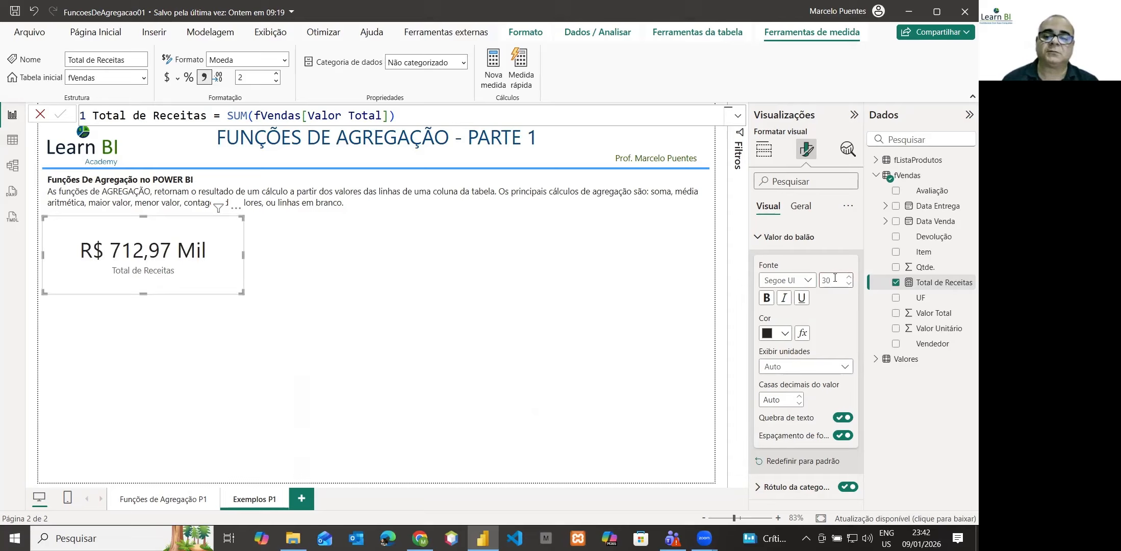
Step: Colour the card's callout value dark blue and set its display units to Nenhum
{"action": "left_click", "coordinate": [782, 334]}
{"action": "left_click", "coordinate": [811, 231]}
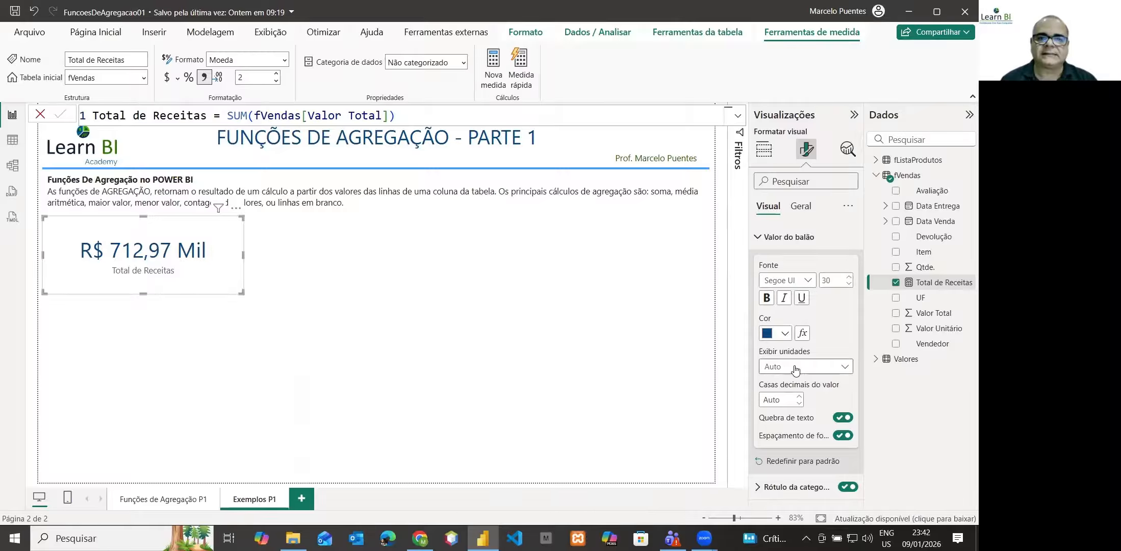
{"action": "left_click", "coordinate": [796, 368]}
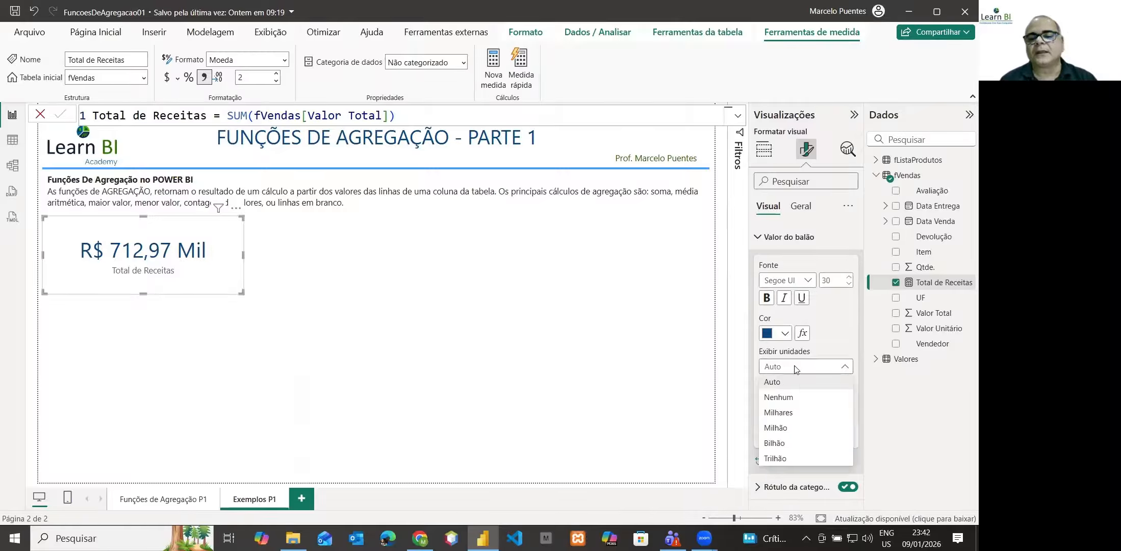
{"action": "left_click", "coordinate": [778, 398]}
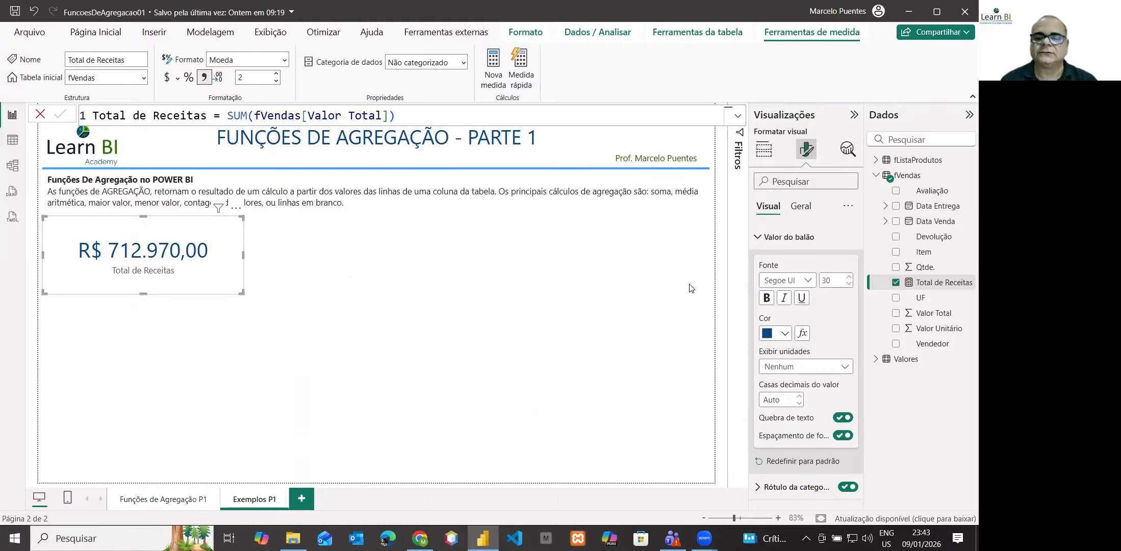
{"action": "left_click", "coordinate": [757, 239]}
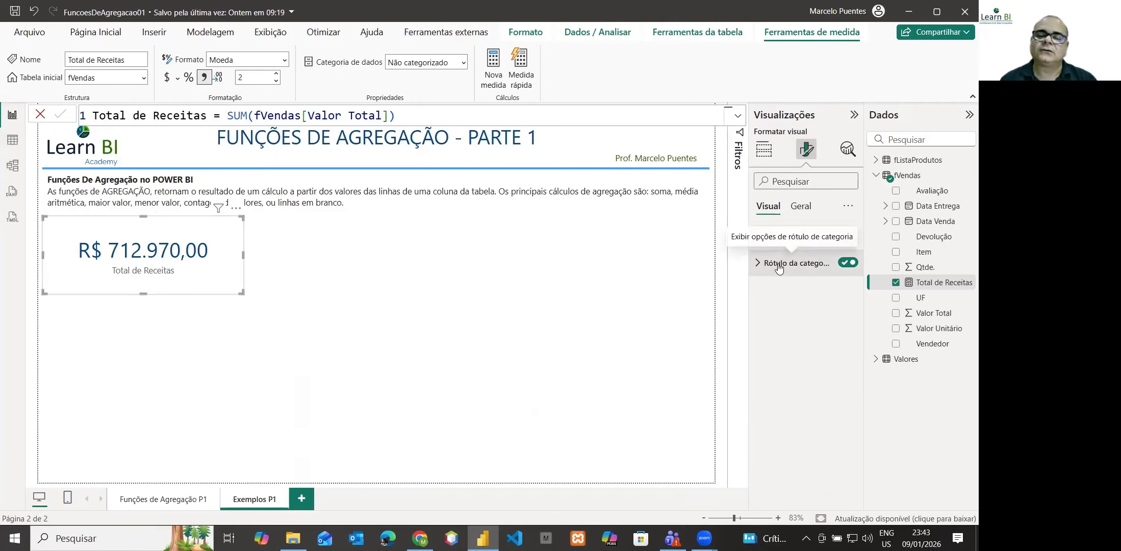
Step: Format the card's category label in the same dark blue with font size 15
{"action": "left_click", "coordinate": [757, 264]}
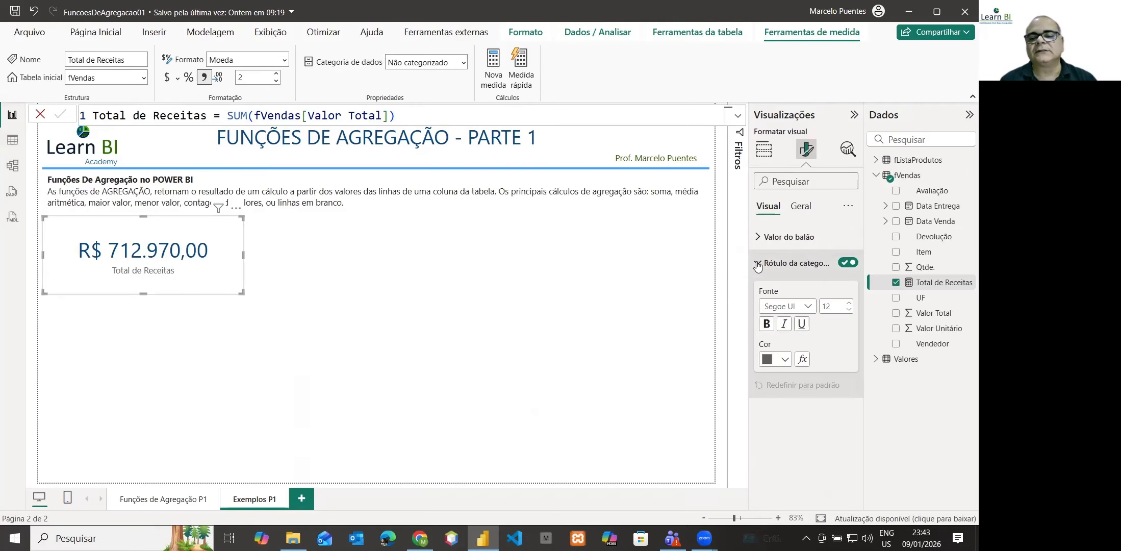
{"action": "left_click", "coordinate": [785, 358]}
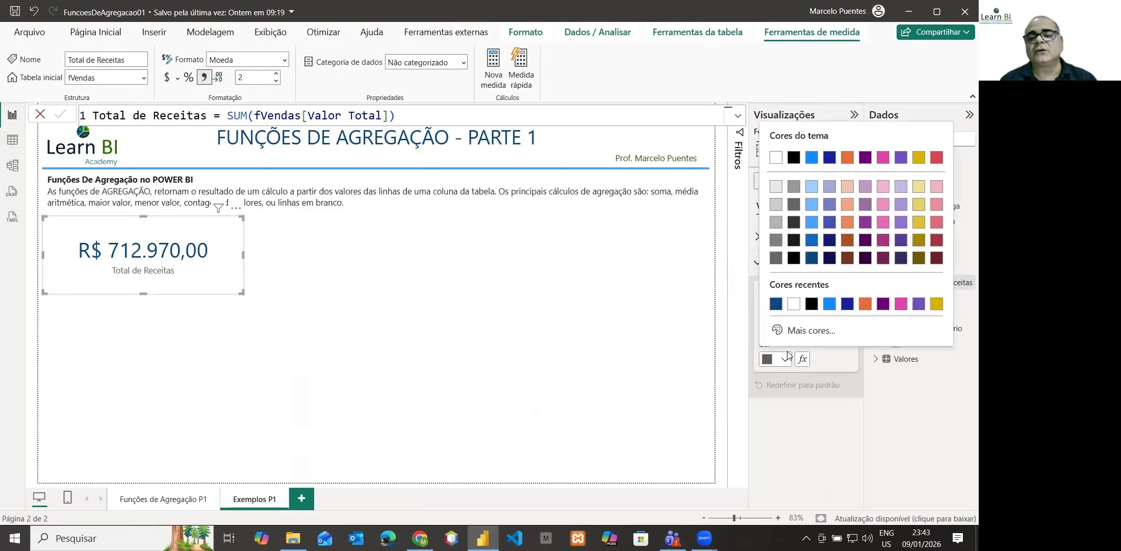
{"action": "left_click", "coordinate": [775, 305]}
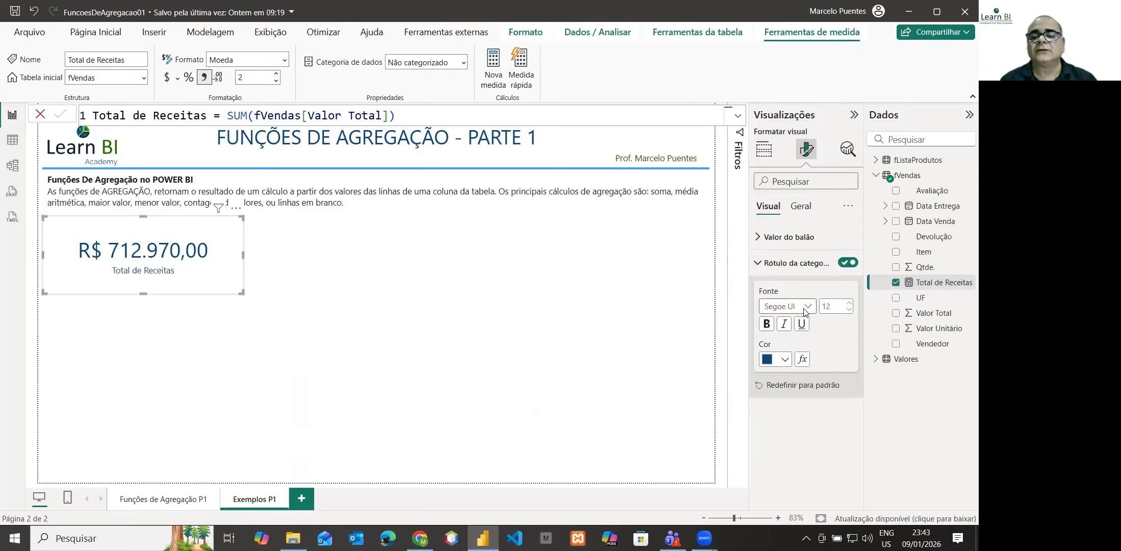
{"action": "double_click", "coordinate": [831, 306]}
{"action": "type", "text": "15"}
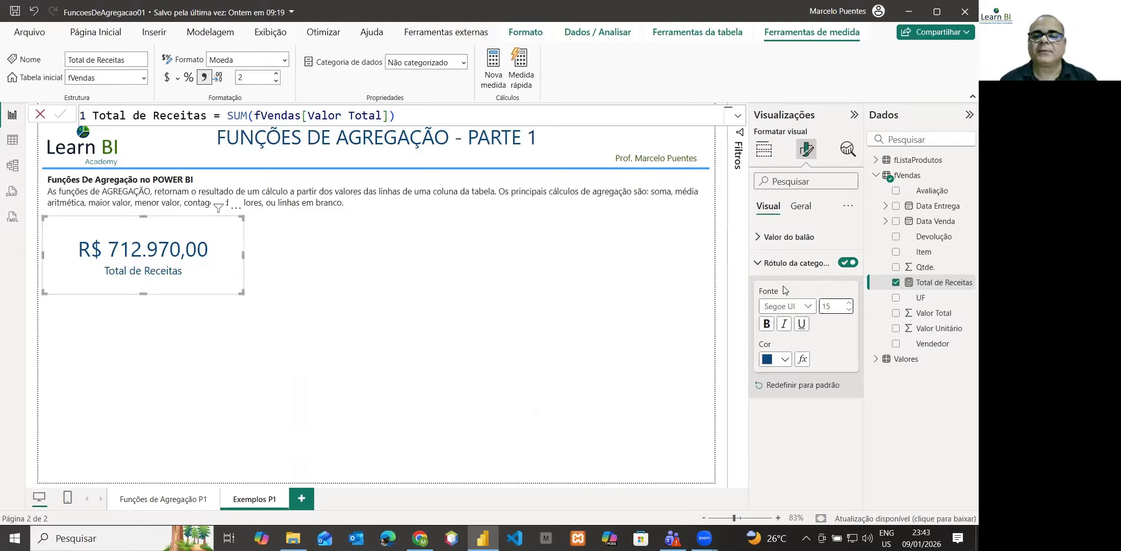
{"action": "left_click", "coordinate": [758, 264]}
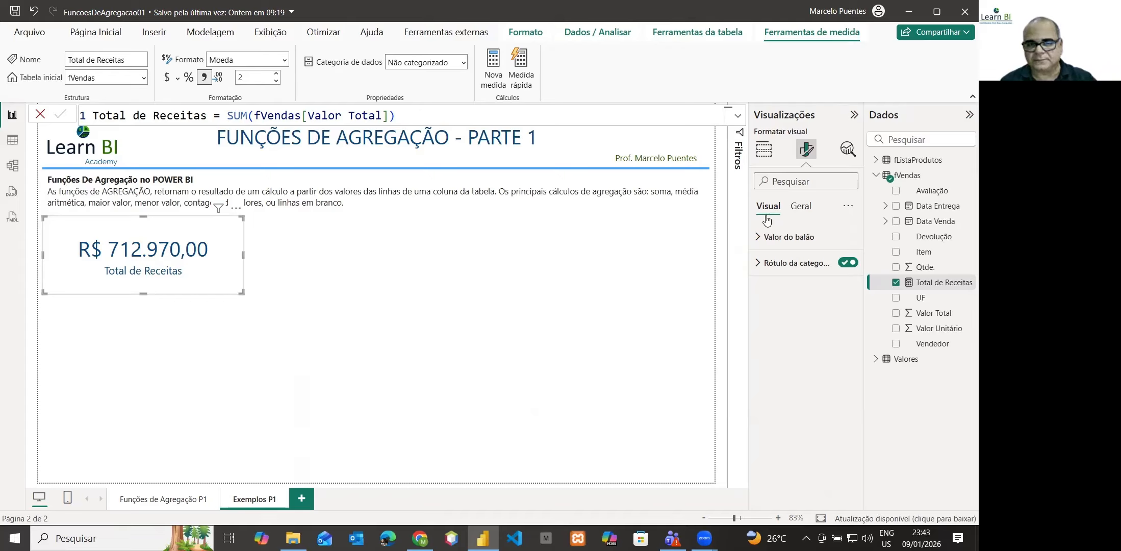
Step: Enable the visual border (Fronteira visual) on the Total de Receitas card and colour it dark blue
{"action": "left_click", "coordinate": [801, 208]}
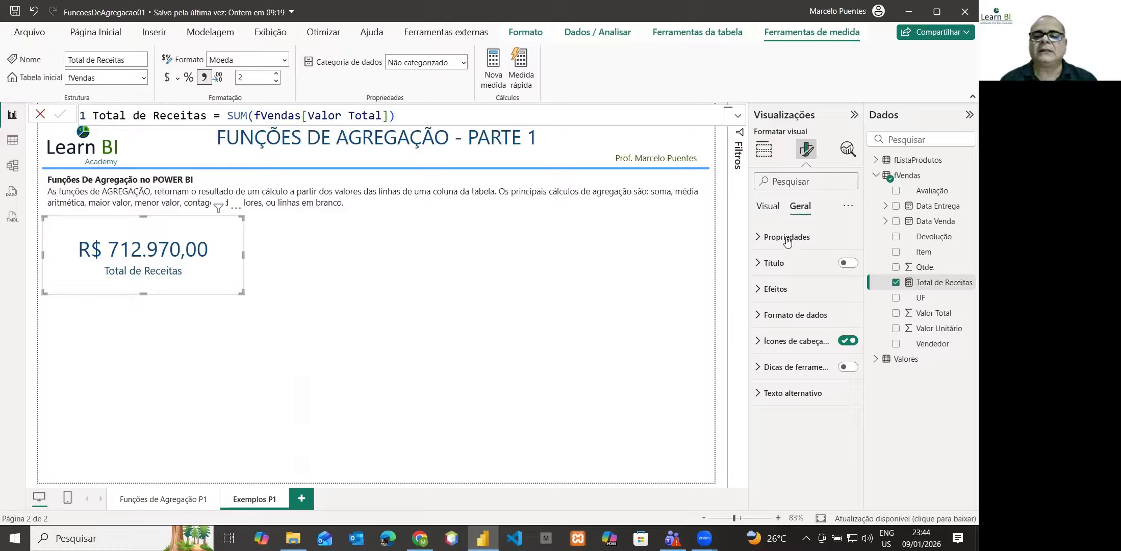
{"action": "left_click", "coordinate": [758, 290]}
{"action": "scroll", "coordinate": [816, 388], "scroll_direction": "down", "scroll_amount": 2}
{"action": "left_click", "coordinate": [843, 331]}
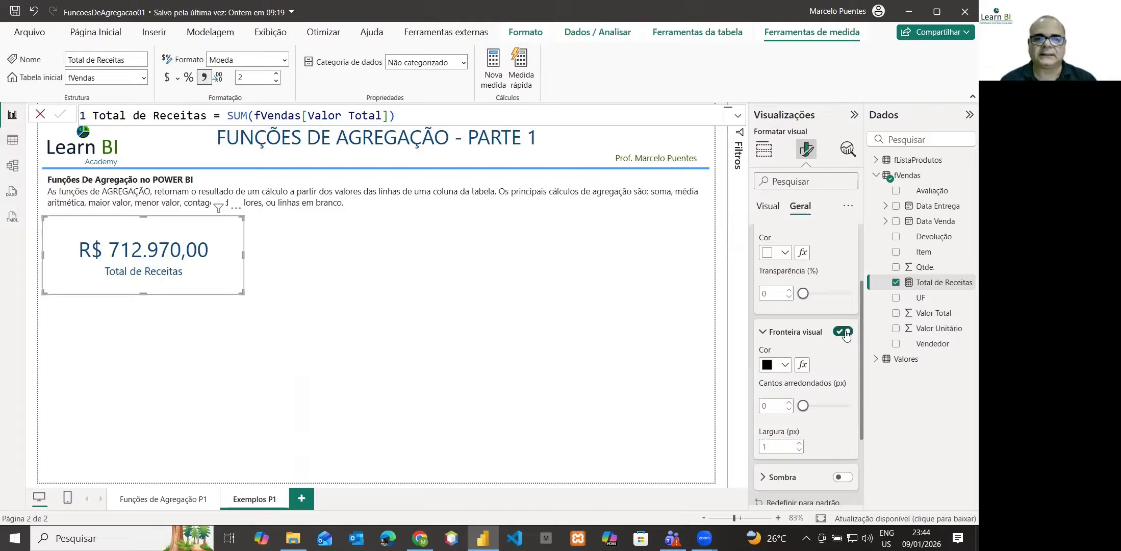
{"action": "left_click", "coordinate": [786, 365]}
{"action": "left_click", "coordinate": [775, 308]}
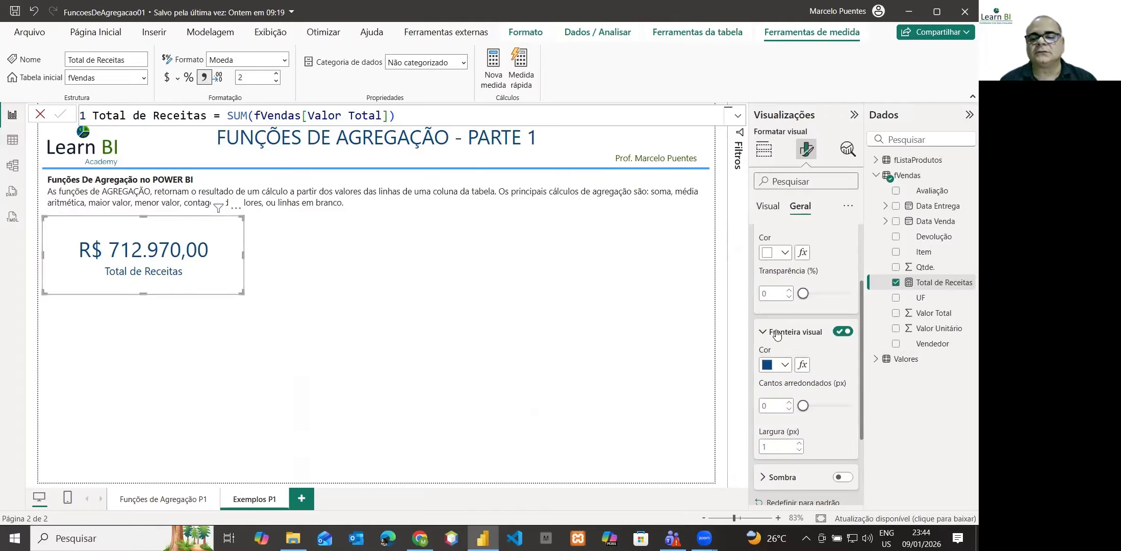
Step: Set the card border's rounded corners to 5 px and its width to 2 px
{"action": "double_click", "coordinate": [772, 405]}
{"action": "type", "text": "5"}
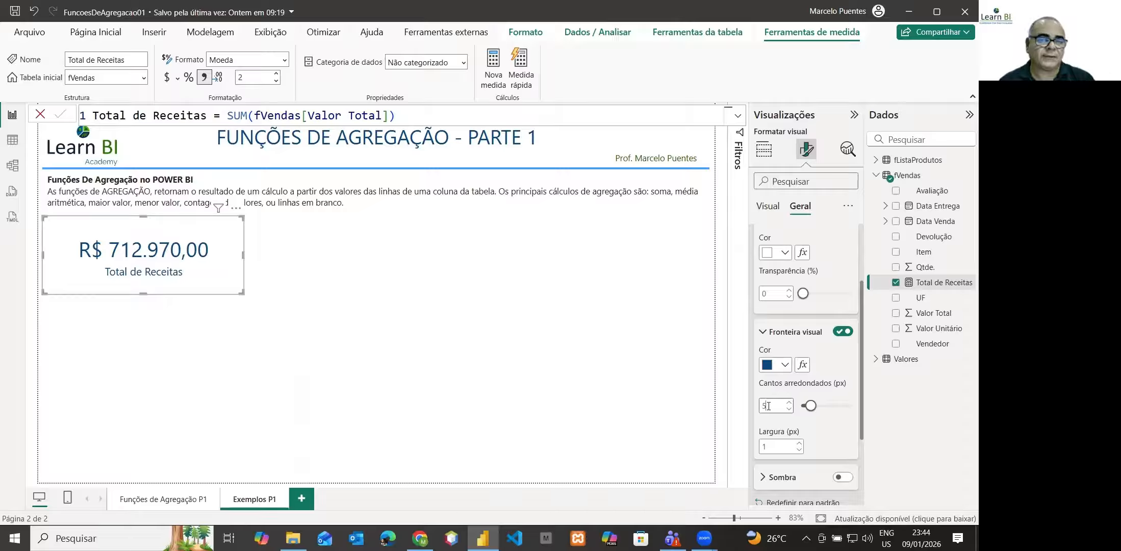
{"action": "double_click", "coordinate": [764, 446]}
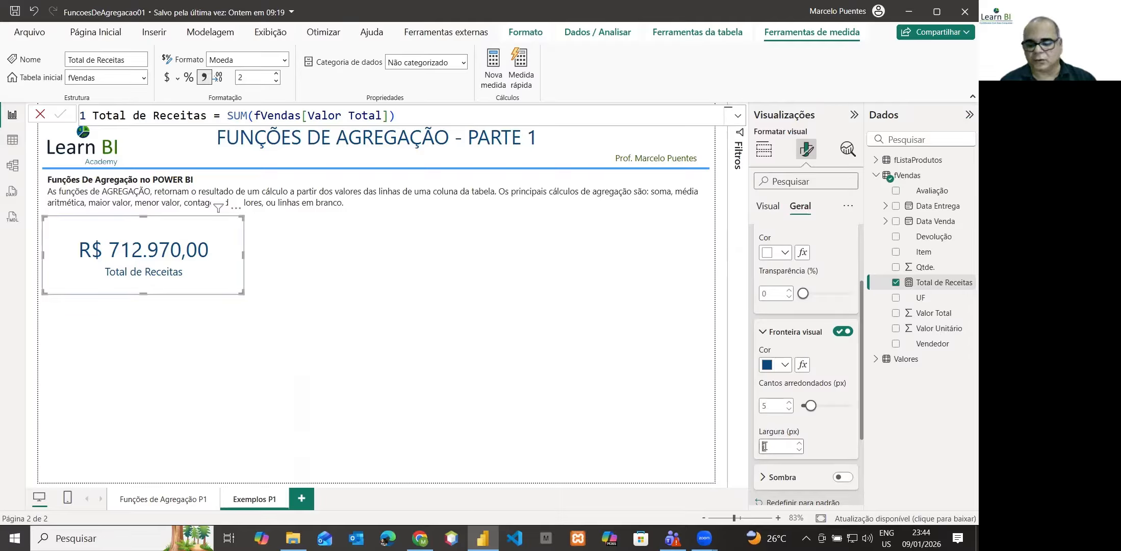
{"action": "type", "text": "2"}
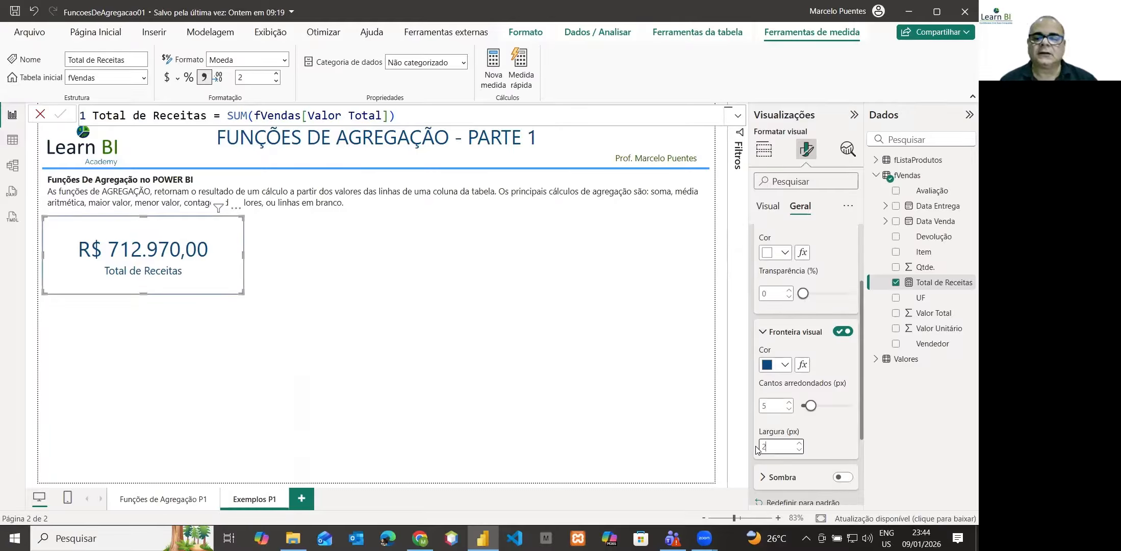
{"action": "key", "text": "Tab"}
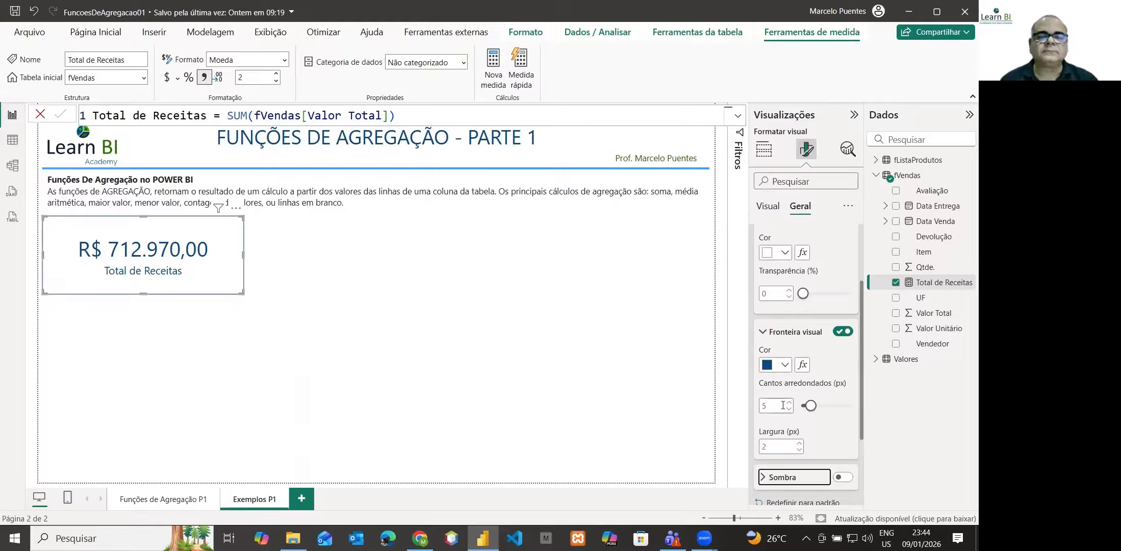
{"action": "left_click", "coordinate": [763, 333]}
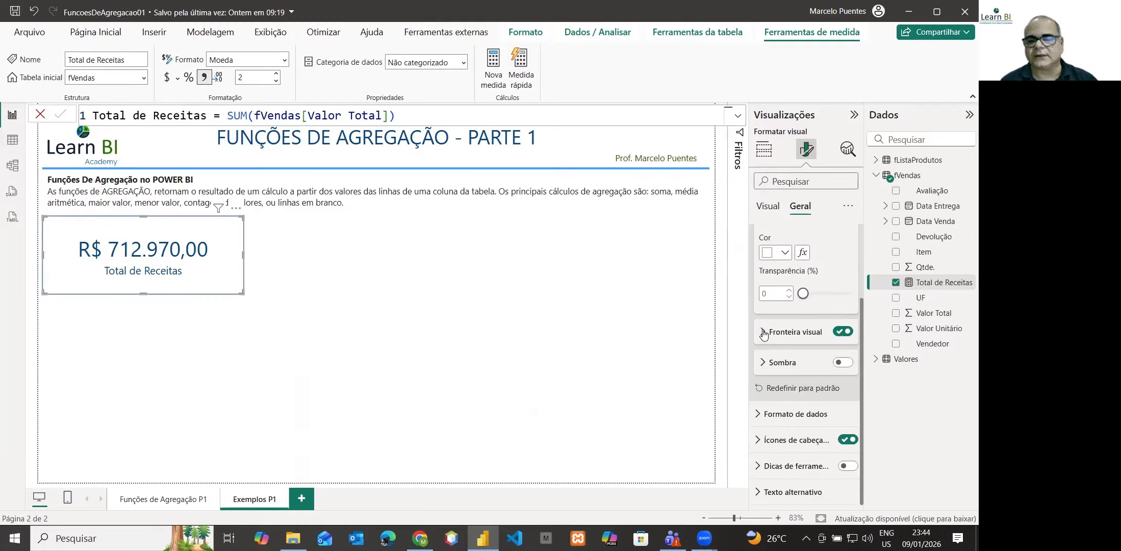
{"action": "scroll", "coordinate": [763, 333], "scroll_direction": "up", "scroll_amount": 3}
{"action": "left_click", "coordinate": [758, 289]}
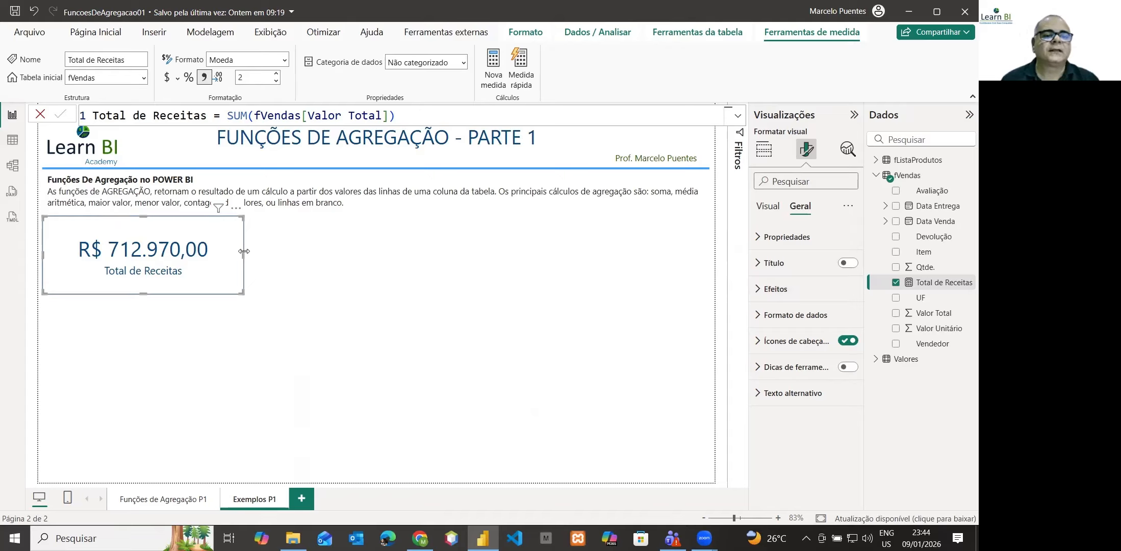
Step: Narrow the Total de Receitas card to fit its value more closely, then deselect it
{"action": "left_click_drag", "start_coordinate": [244, 251], "coordinate": [182, 277]}
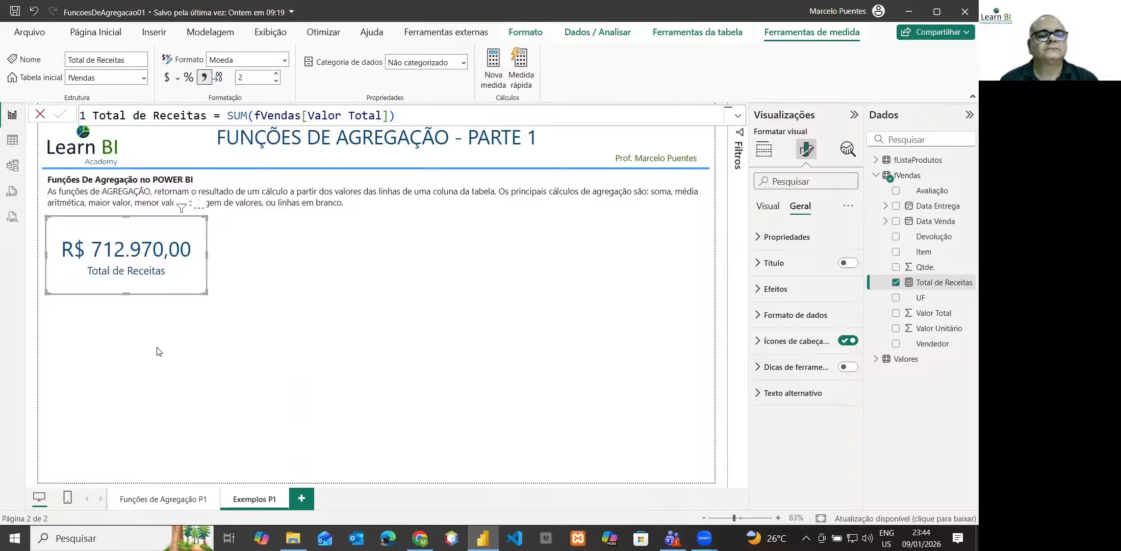
{"action": "left_click", "coordinate": [157, 351]}
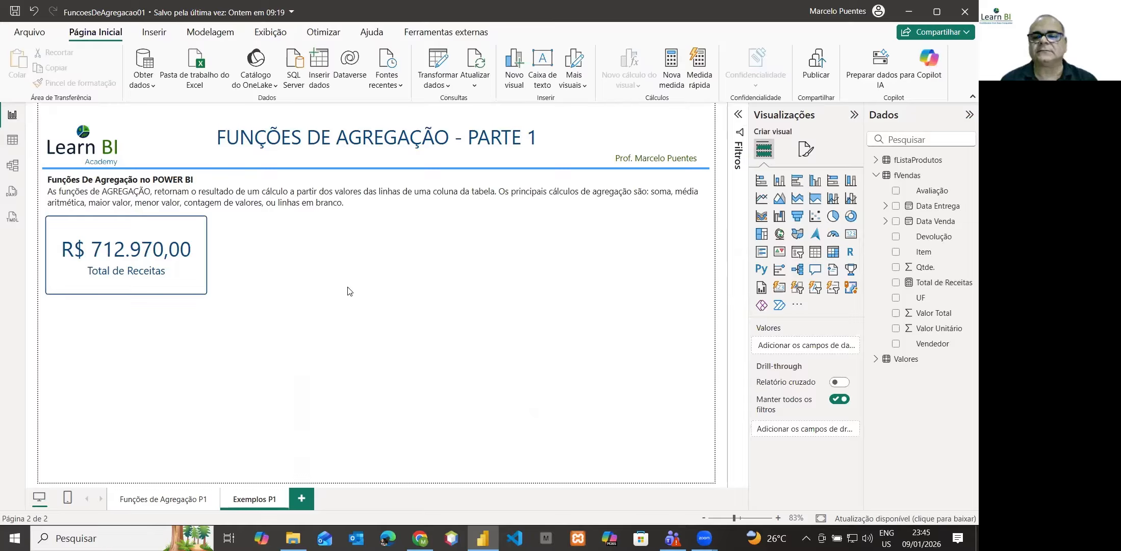
Step: Create a new measure in the fVendas table and replace its default name with one for the average revenue
{"action": "right_click", "coordinate": [902, 177]}
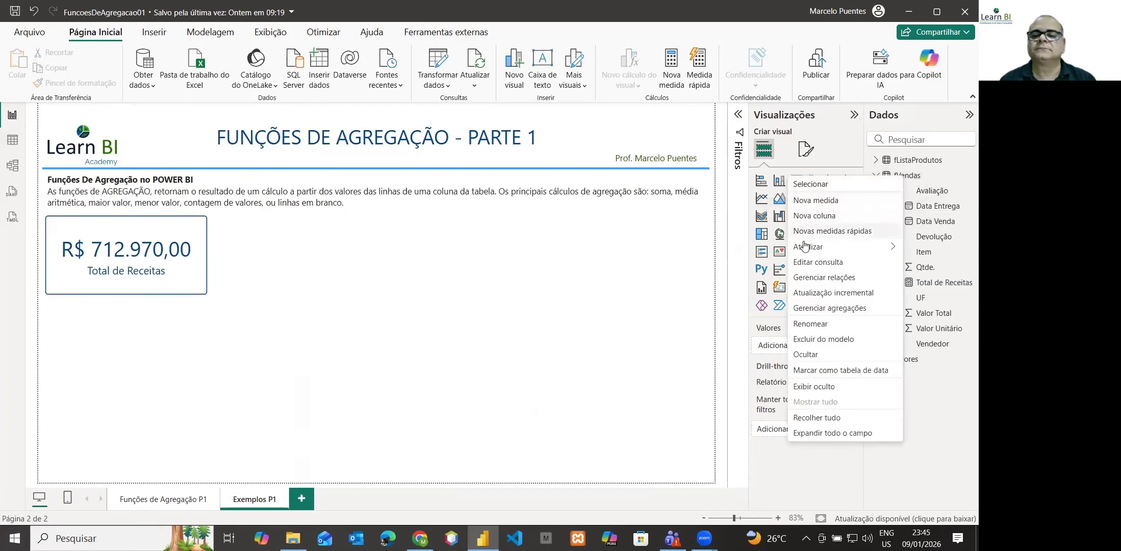
{"action": "mouse_move", "coordinate": [814, 247]}
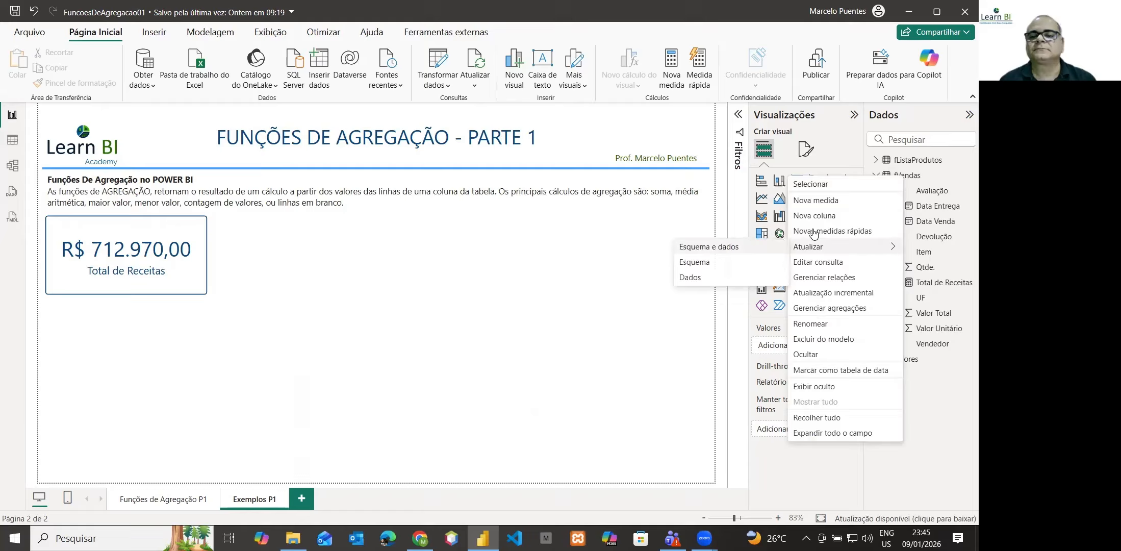
{"action": "left_click", "coordinate": [817, 201]}
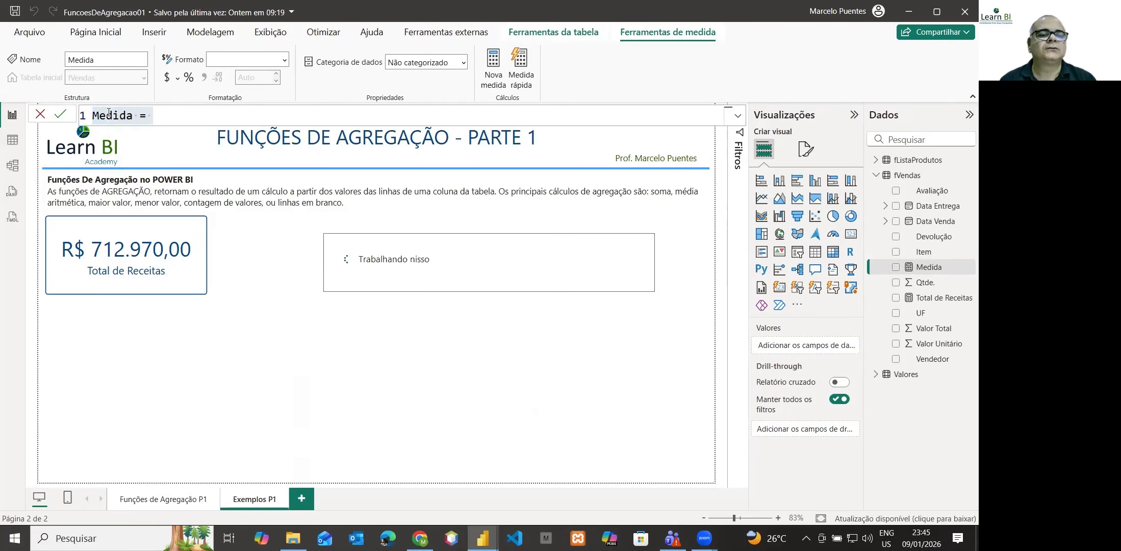
{"action": "double_click", "coordinate": [109, 115]}
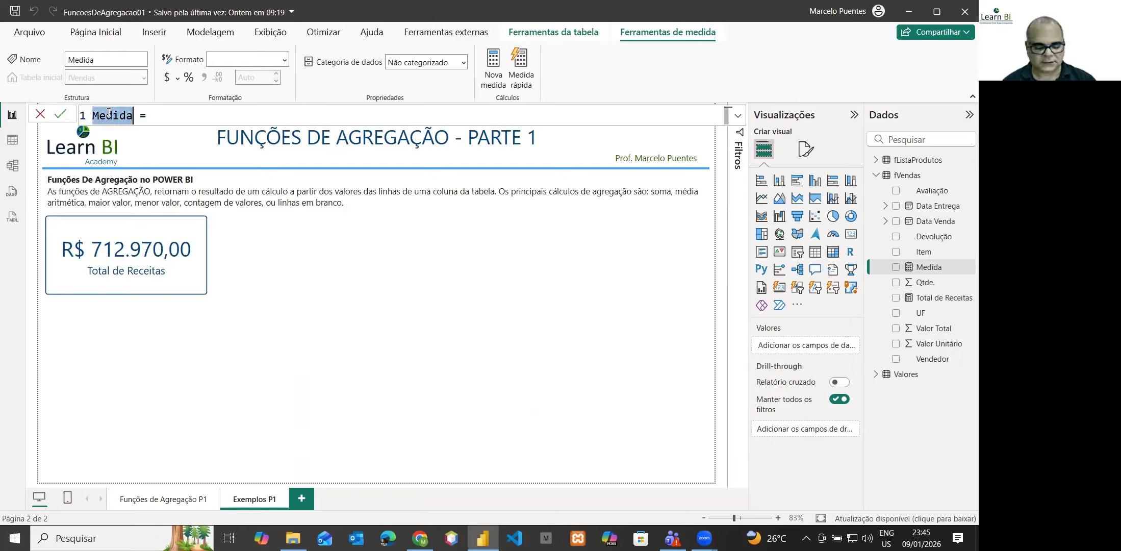
{"action": "type", "text": "Re"}
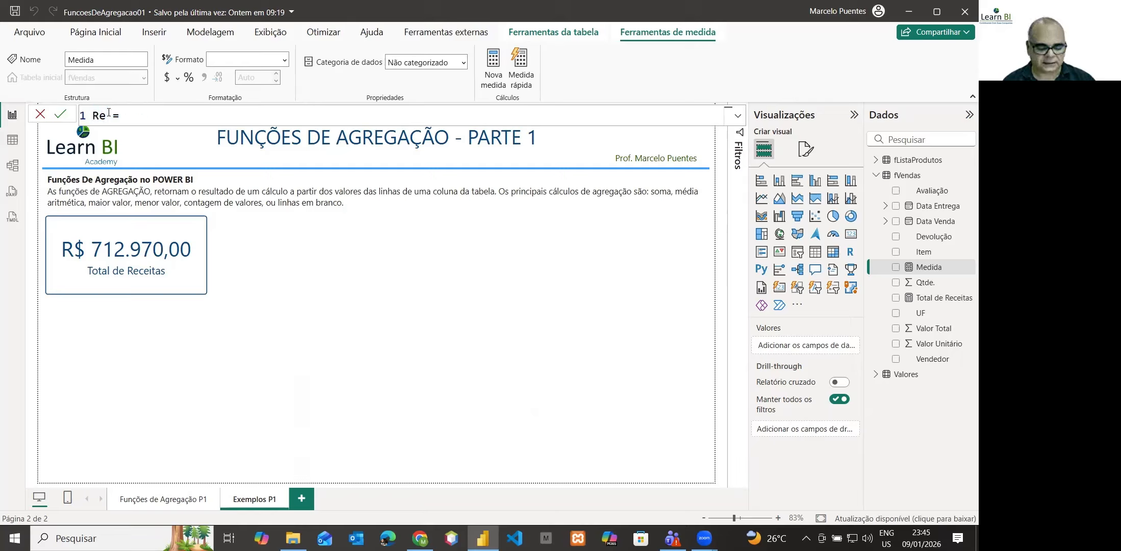
{"action": "type", "text": "ceita M[edia"}
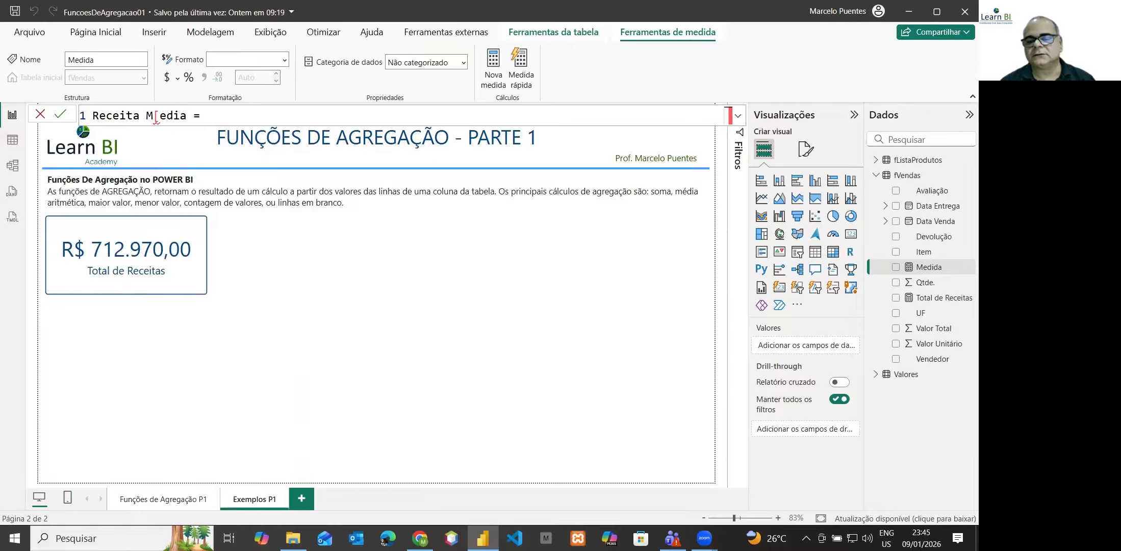
Step: Switch the keyboard language to Portuguese and correct the measure name to Receita Média with its accent
{"action": "key", "text": "super+space"}
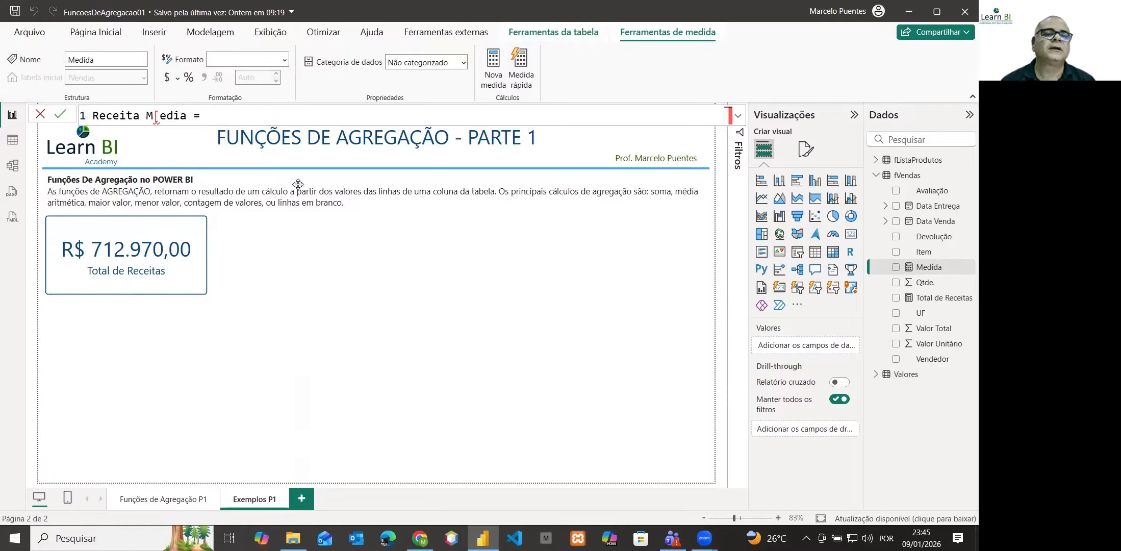
{"action": "double_click", "coordinate": [165, 116]}
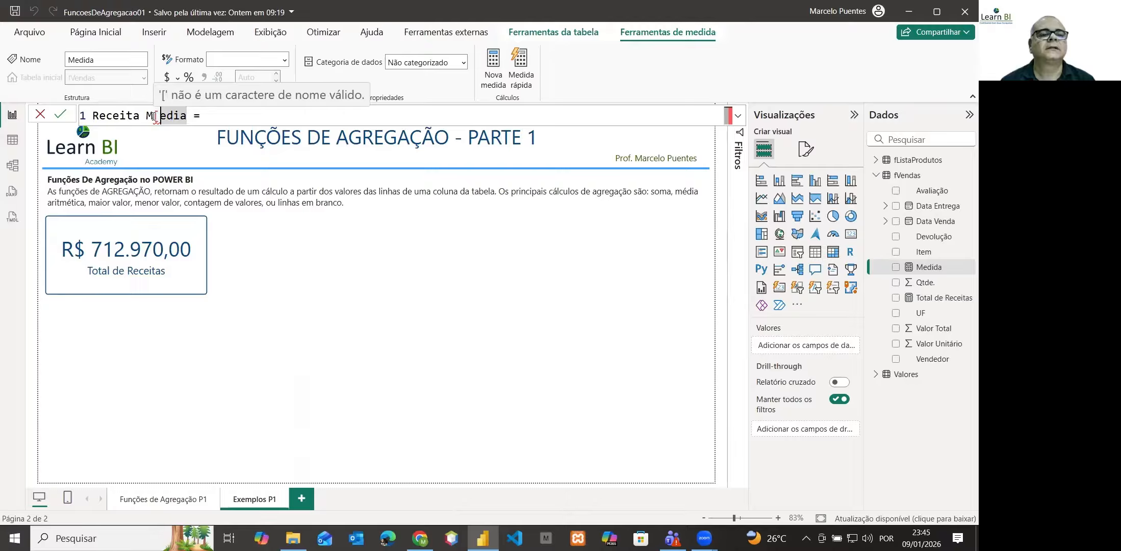
{"action": "left_click_drag", "start_coordinate": [153, 116], "coordinate": [166, 114]}
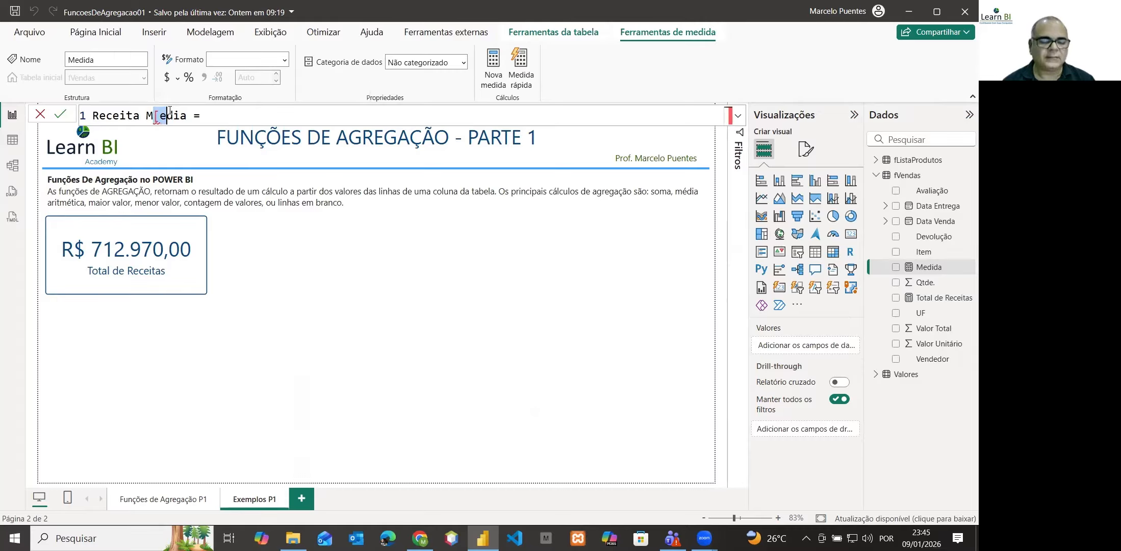
{"action": "type", "text": "e"}
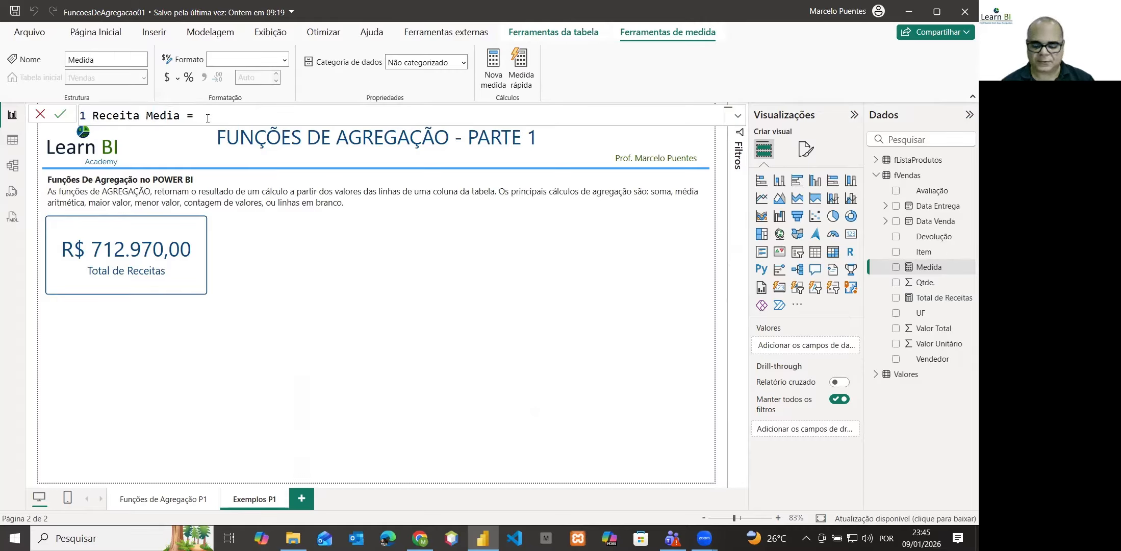
{"action": "key", "text": "BackSpace"}
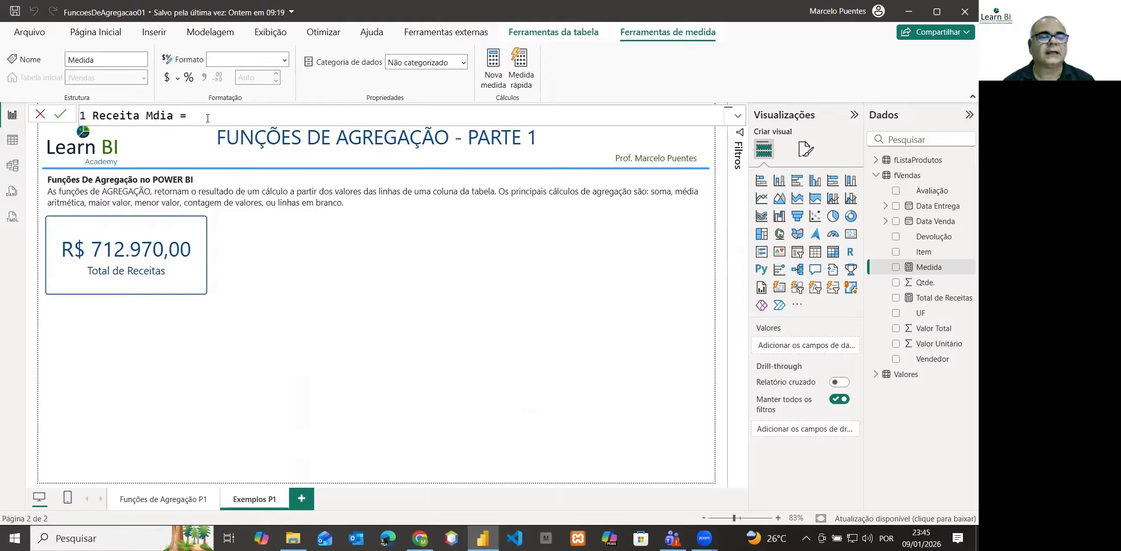
{"action": "type", "text": "é"}
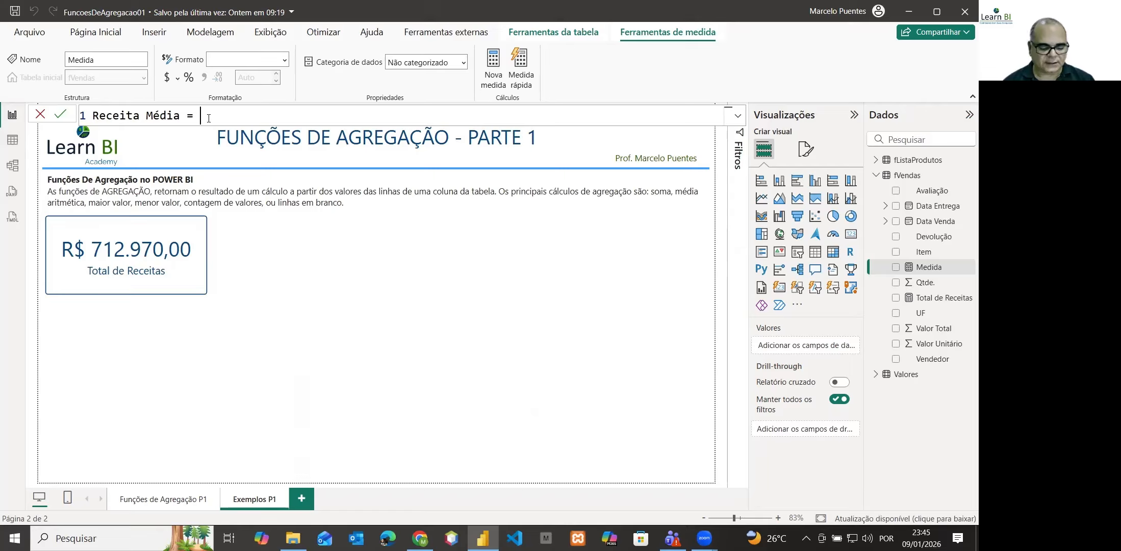
Step: Define the Receita Média measure as AVERAGE(fVendas[Valor Total]) and commit the formula
{"action": "type", "text": "av"}
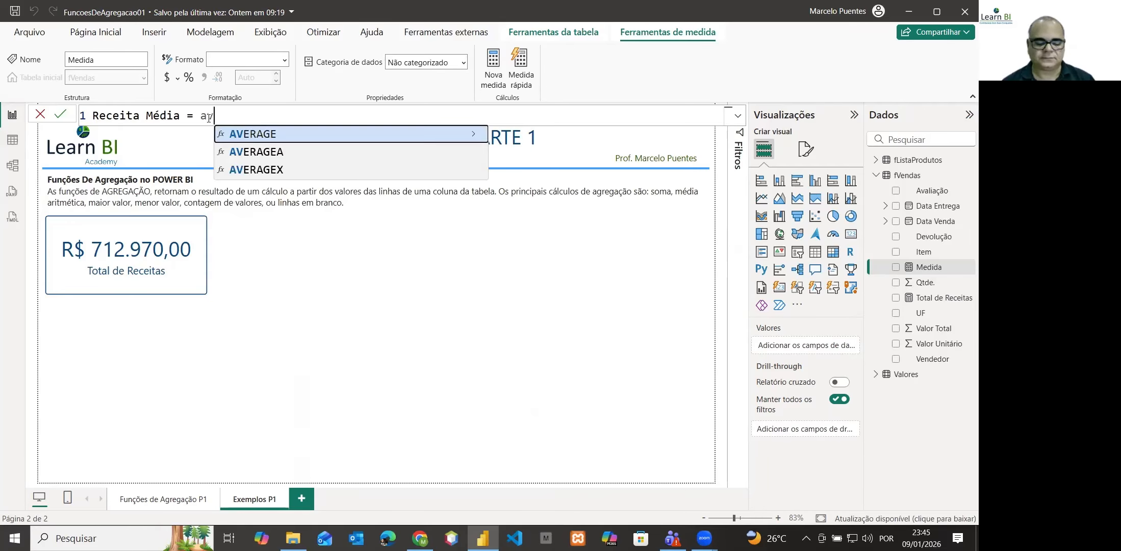
{"action": "type", "text": "e"}
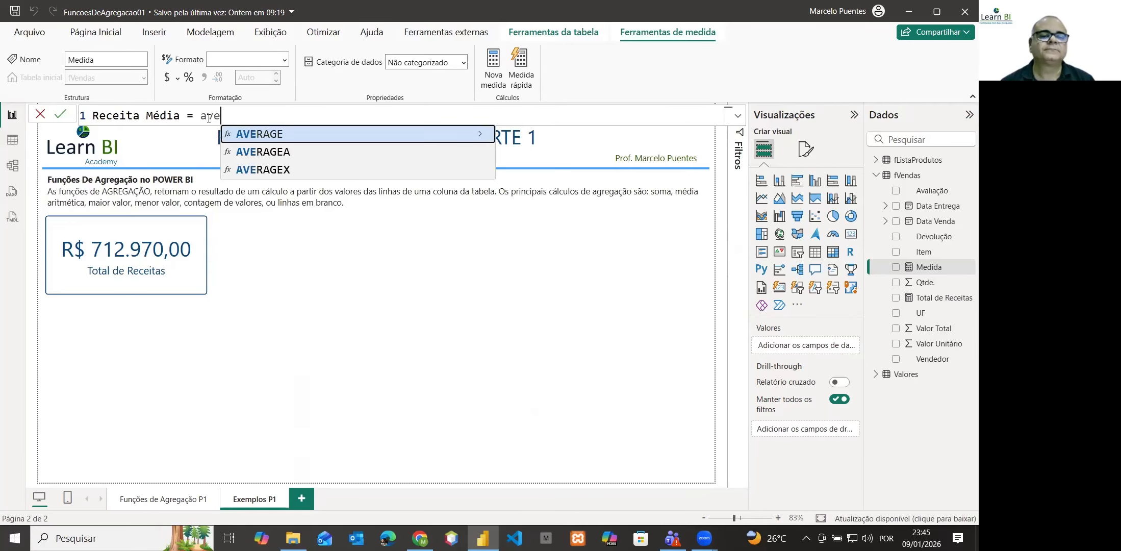
{"action": "left_click", "coordinate": [270, 139]}
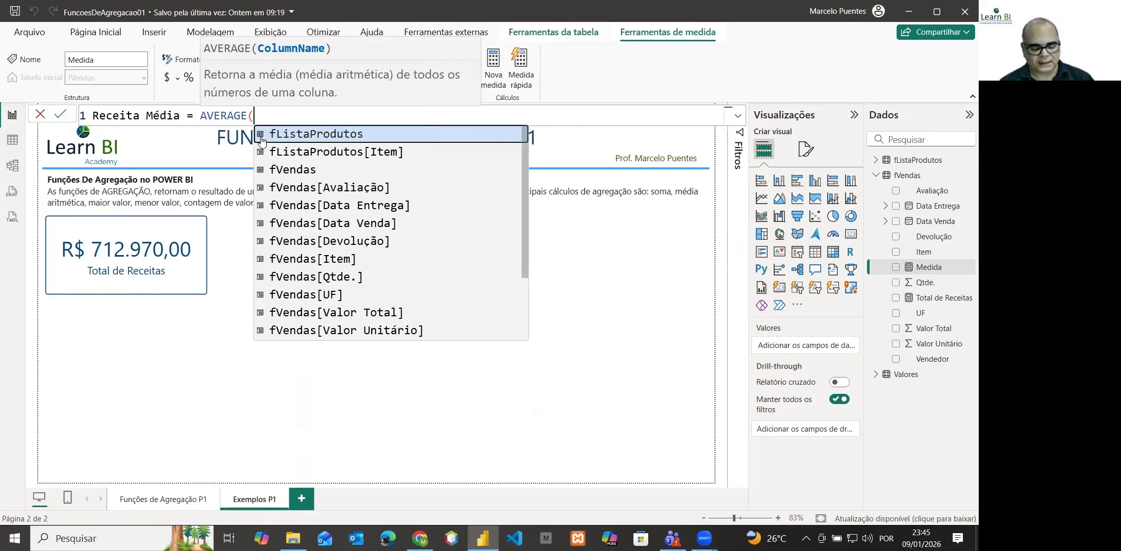
{"action": "type", "text": "fv"}
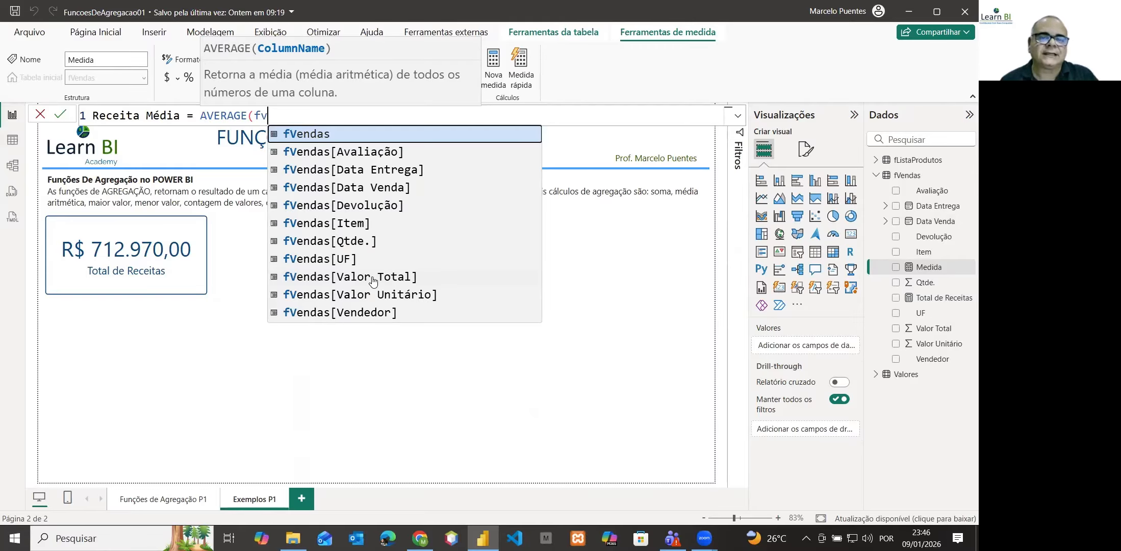
{"action": "left_click", "coordinate": [372, 280]}
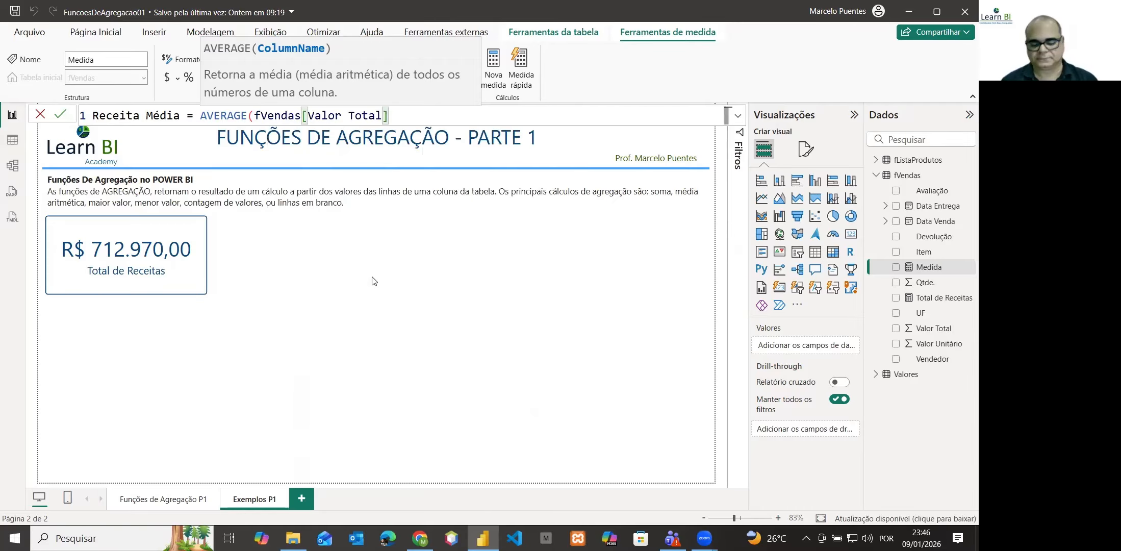
{"action": "type", "text": ")"}
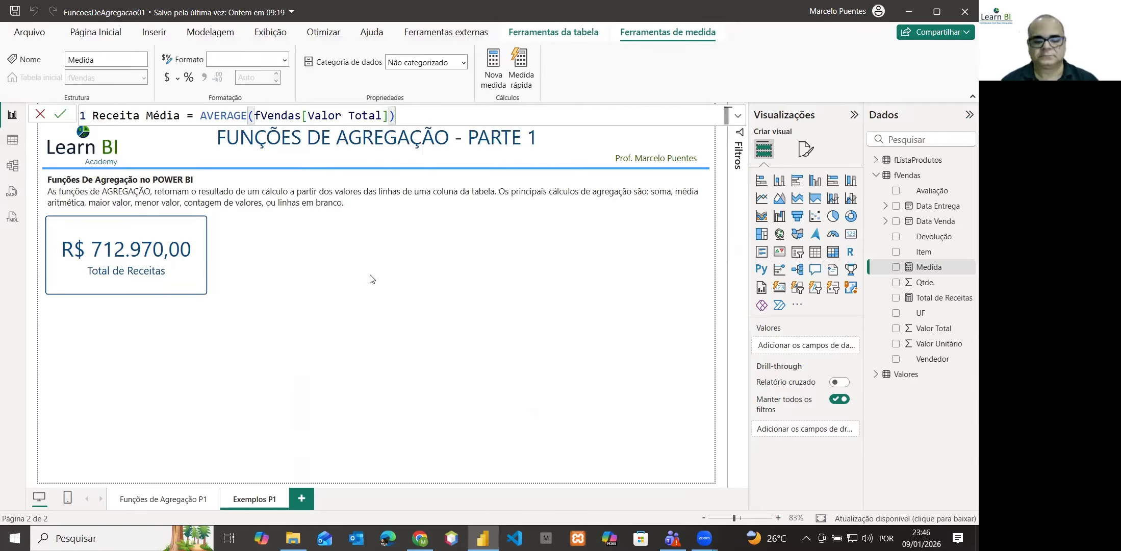
{"action": "key", "text": "Return"}
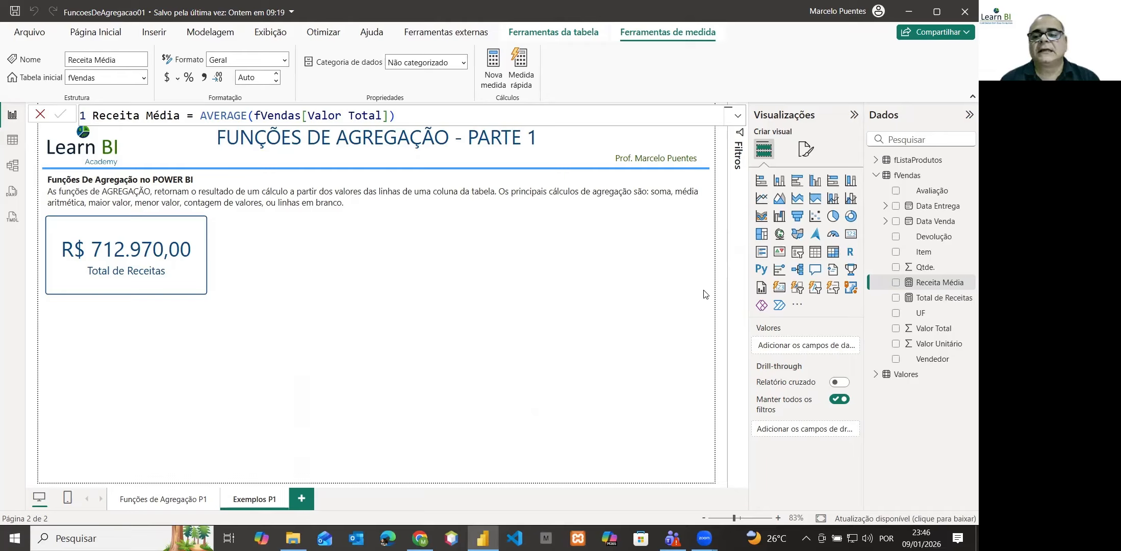
Step: Add a card visual beside the Total de Receitas card and fill it with the Receita Média measure
{"action": "left_click", "coordinate": [850, 236]}
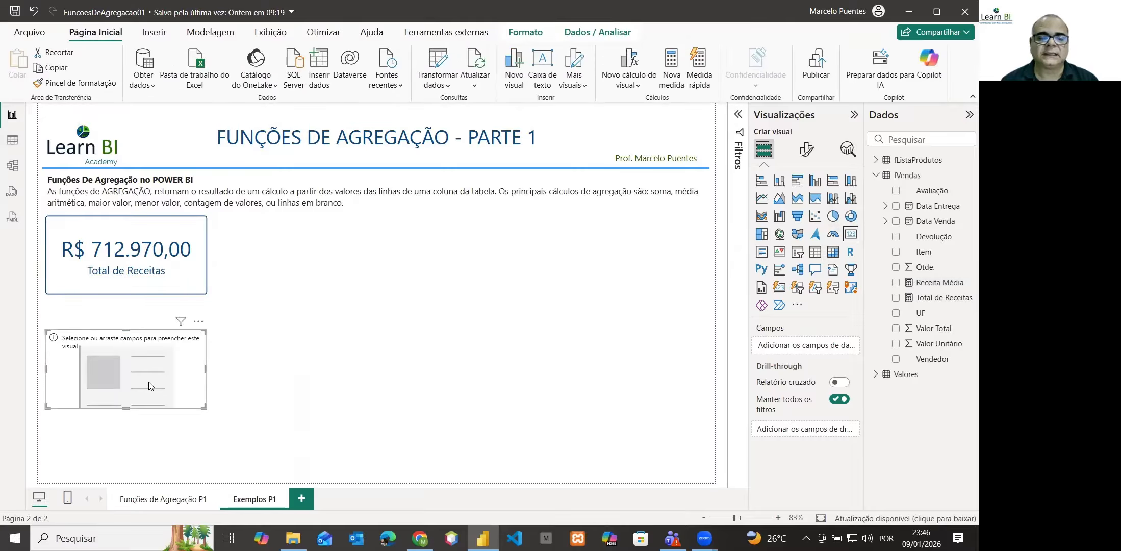
{"action": "left_click_drag", "start_coordinate": [153, 387], "coordinate": [321, 274]}
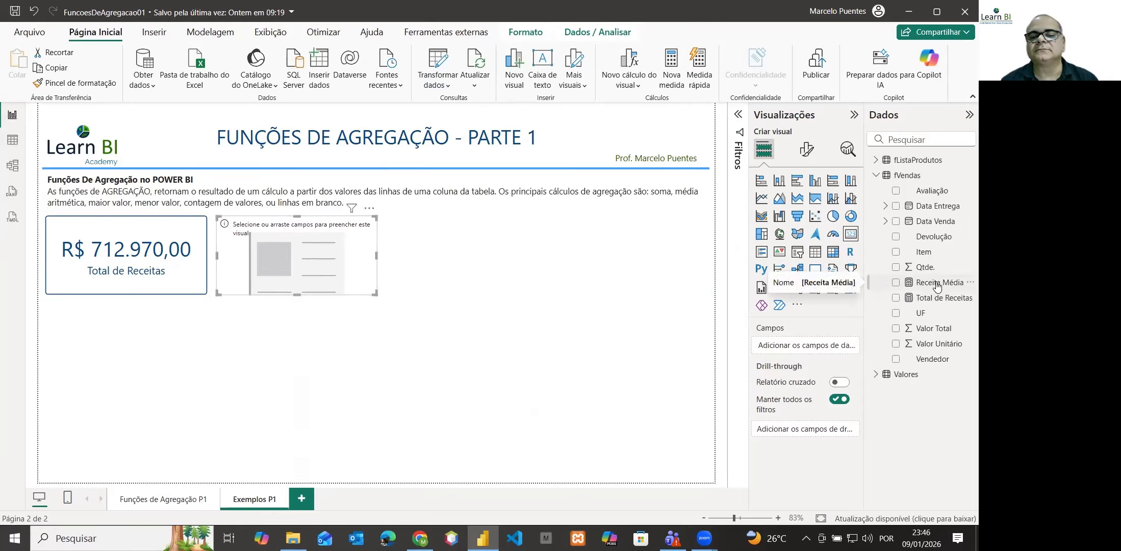
{"action": "left_click_drag", "start_coordinate": [937, 287], "coordinate": [323, 259]}
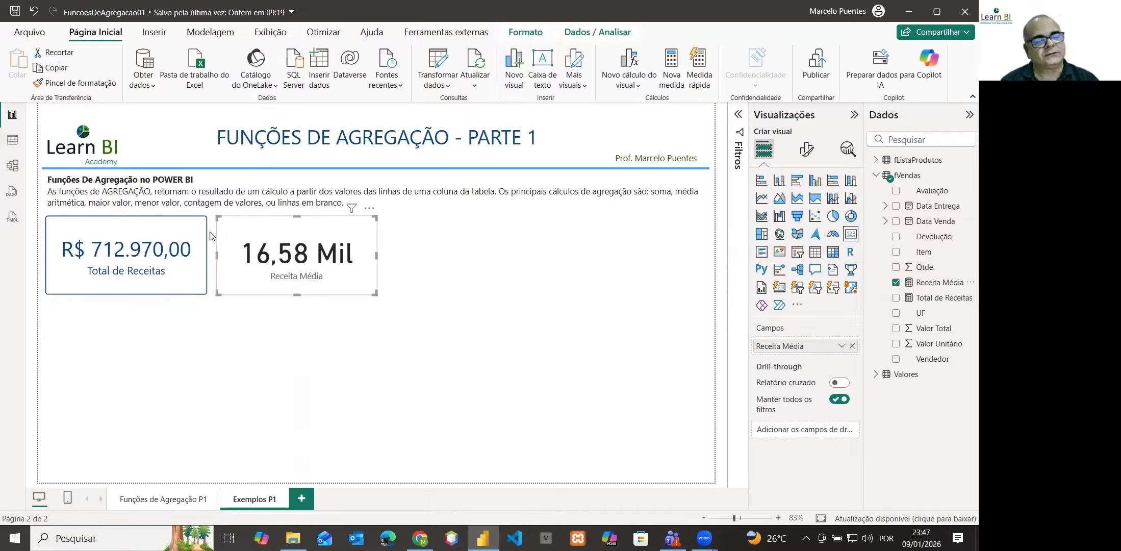
Step: Copy the Total de Receitas card's formatting onto the Receita Média card with the format painter
{"action": "left_click", "coordinate": [161, 294]}
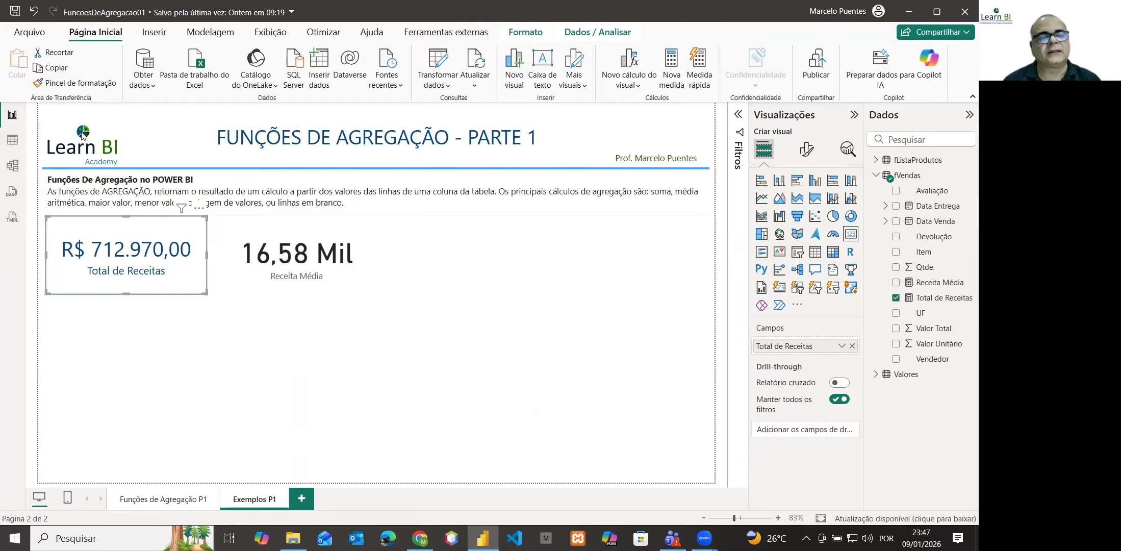
{"action": "left_click", "coordinate": [77, 87]}
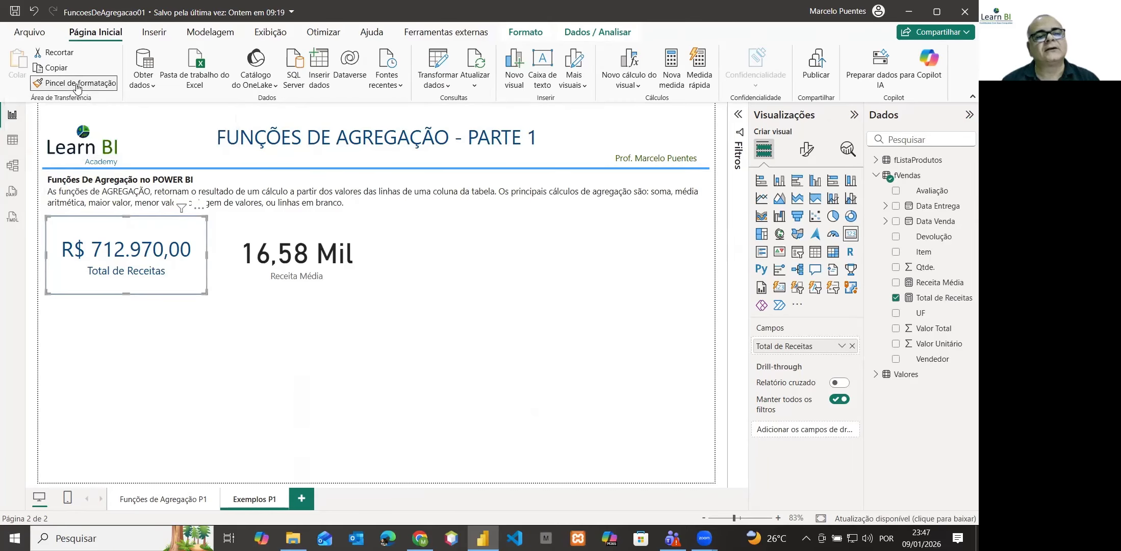
{"action": "left_click", "coordinate": [289, 238]}
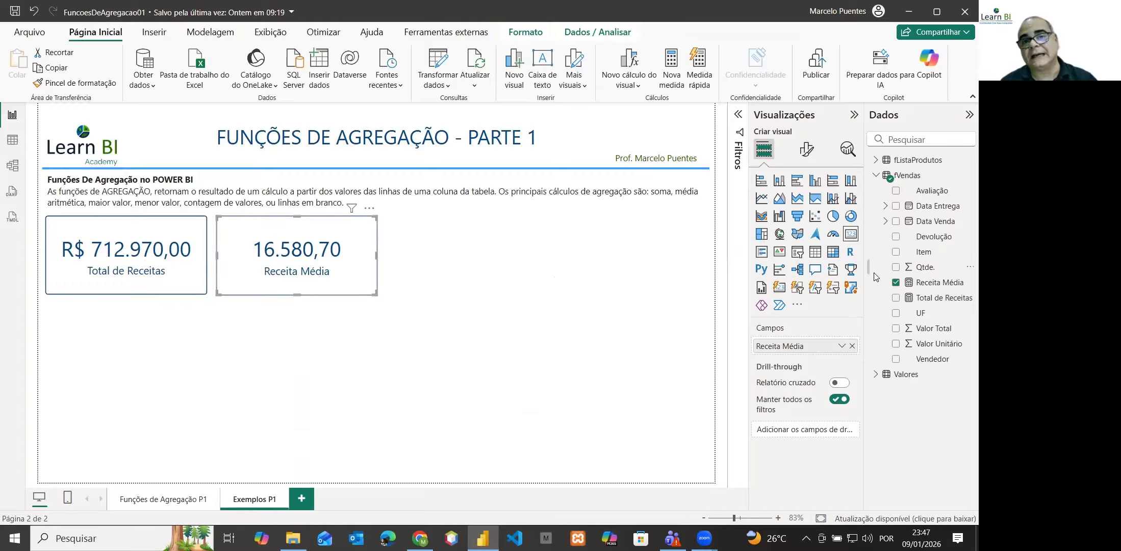
Step: Format the Receita Média measure as currency (Moeda) in R$ Português (Brasil) with 2 decimal places, then deselect the card
{"action": "left_click", "coordinate": [937, 284]}
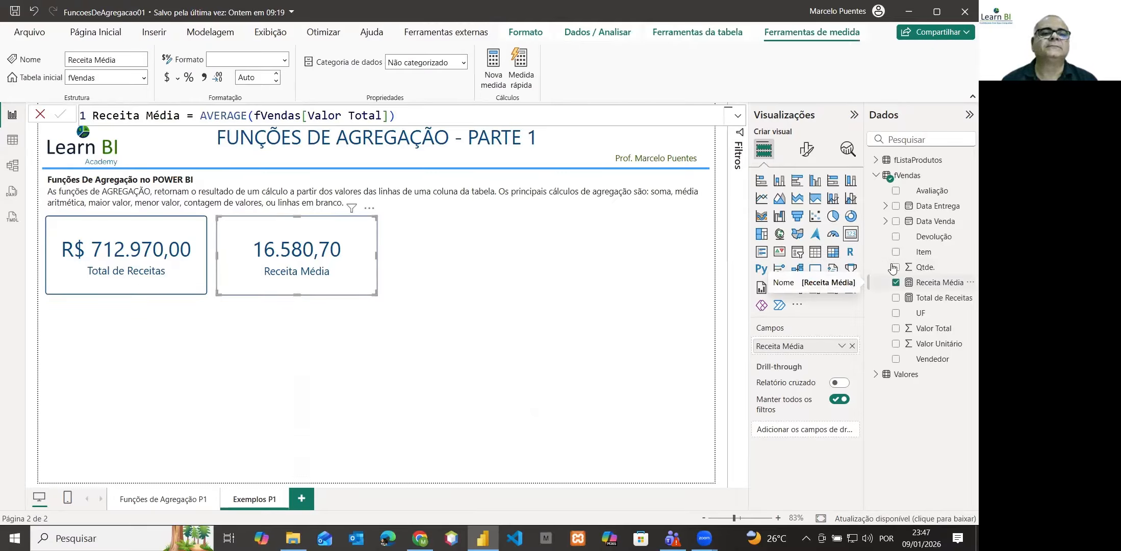
{"action": "left_click", "coordinate": [284, 61]}
{"action": "left_click", "coordinate": [234, 97]}
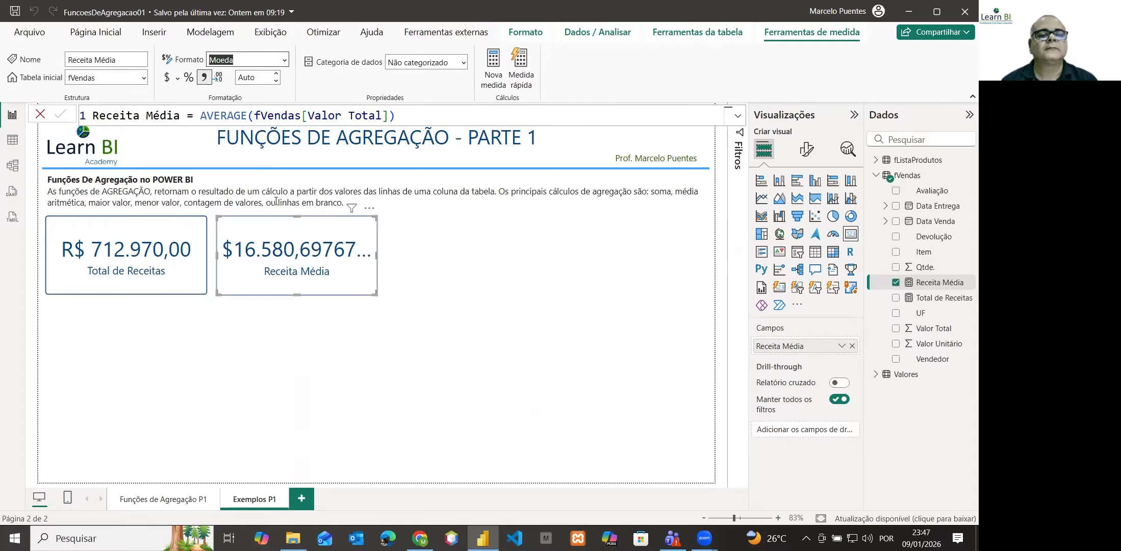
{"action": "left_click", "coordinate": [178, 79]}
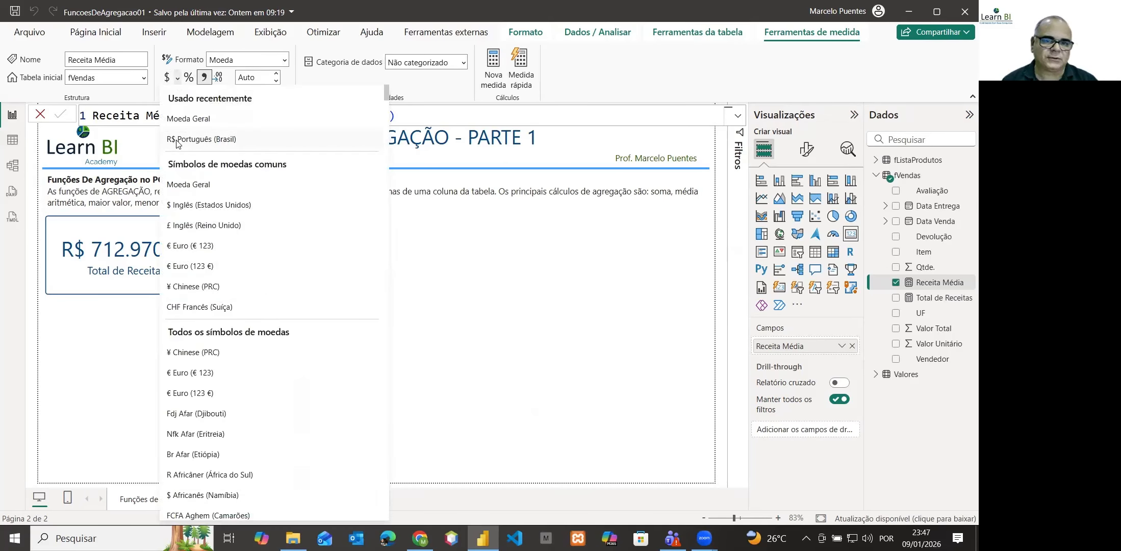
{"action": "left_click", "coordinate": [176, 142]}
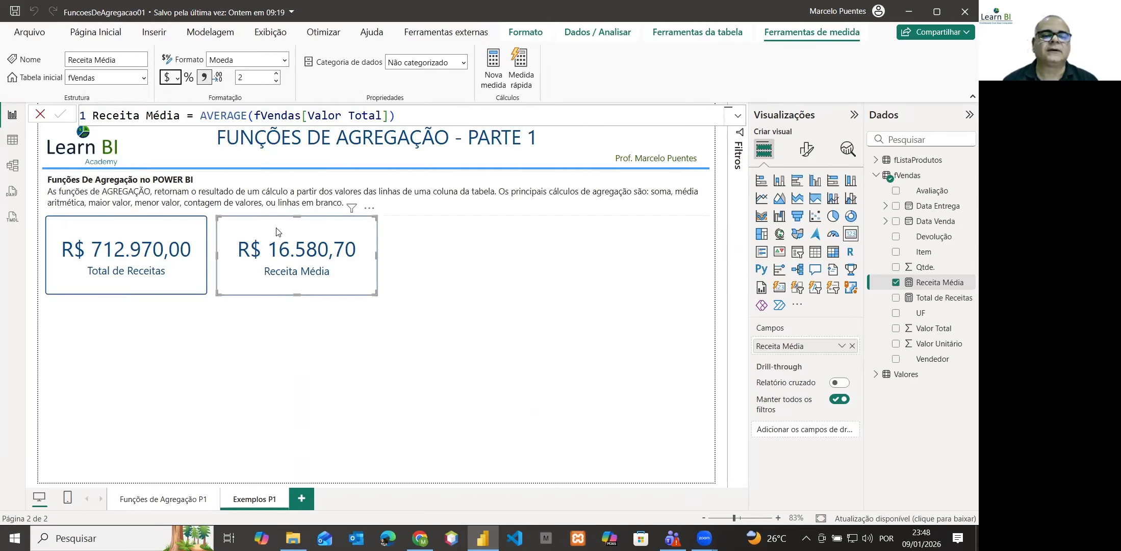
{"action": "left_click", "coordinate": [284, 326]}
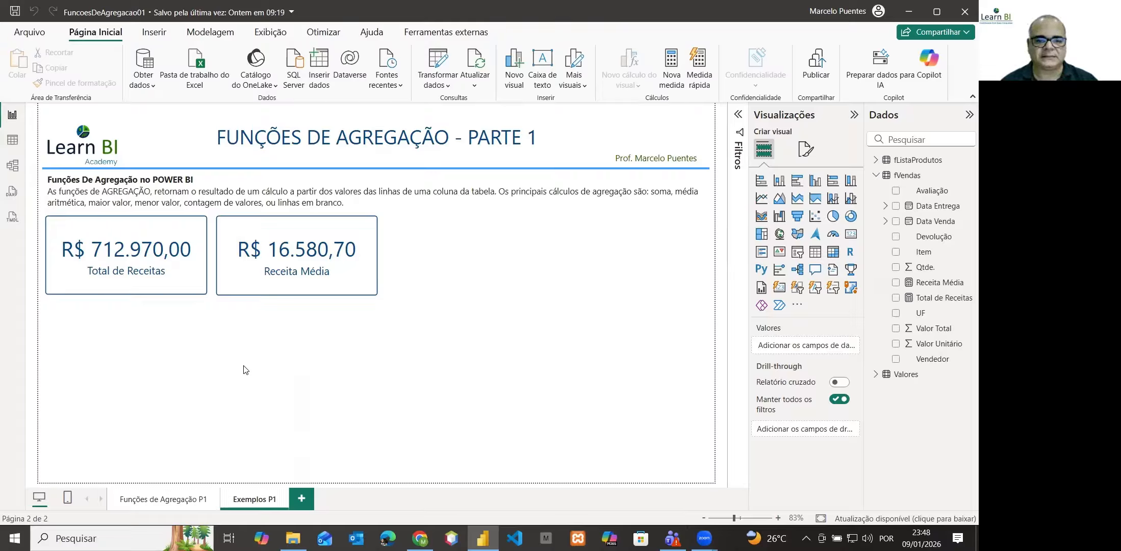
Step: Create a new measure in the fVendas table and name it Maior Valor de Venda
{"action": "right_click", "coordinate": [898, 179]}
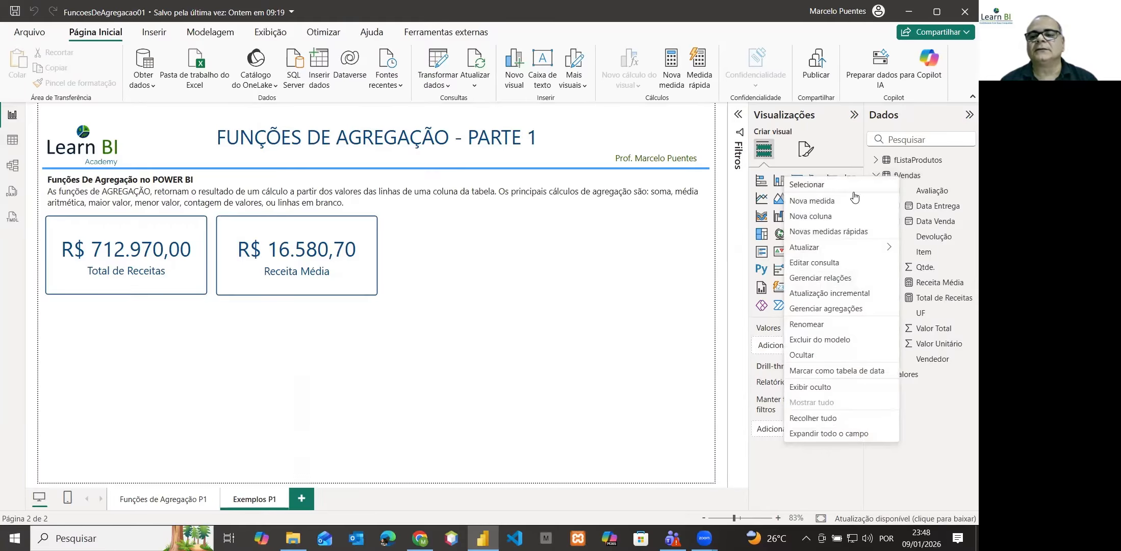
{"action": "left_click", "coordinate": [812, 202]}
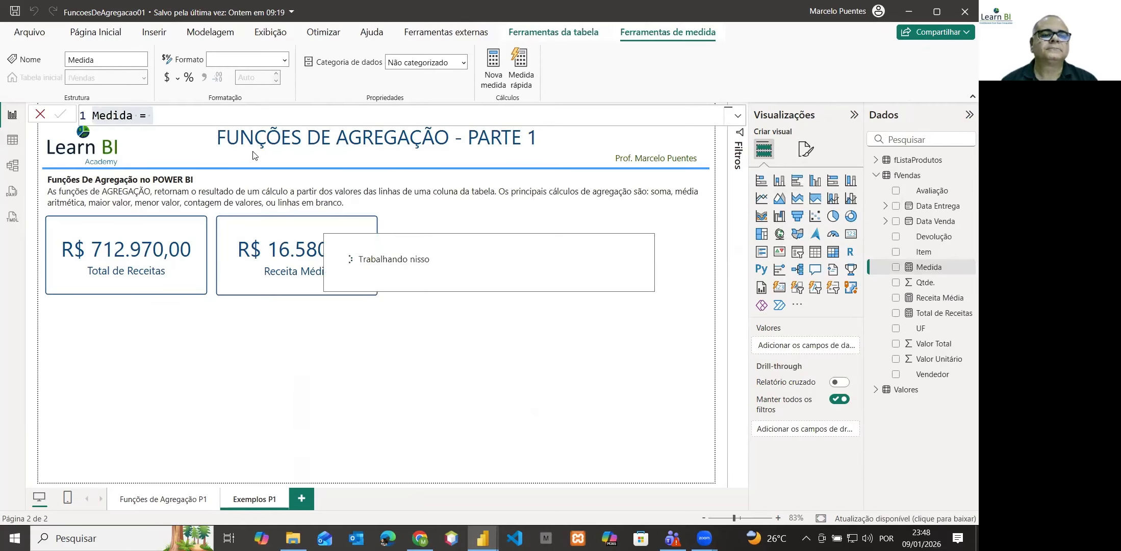
{"action": "double_click", "coordinate": [120, 115]}
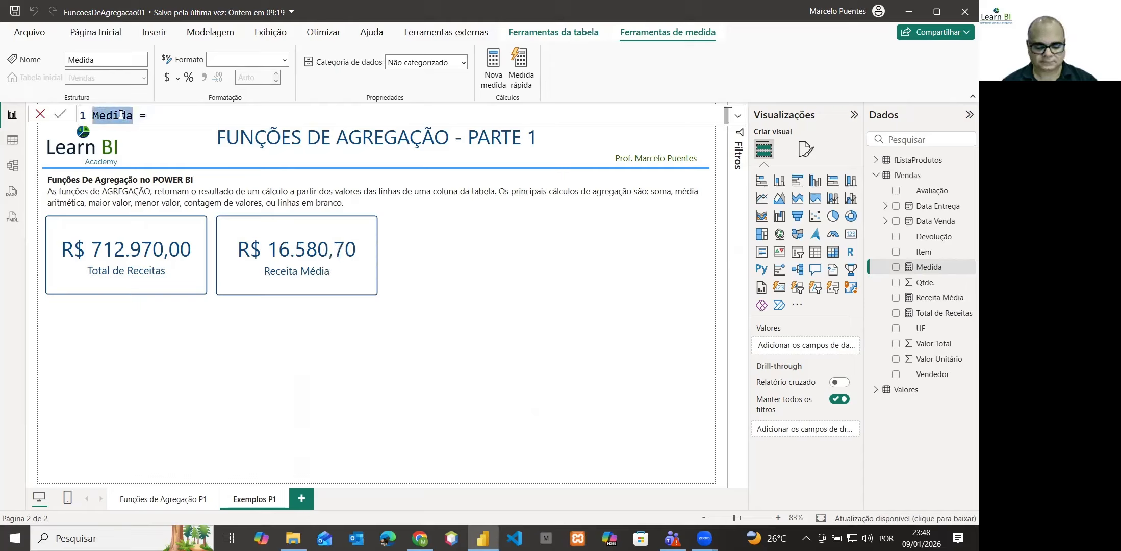
{"action": "type", "text": "Maior "}
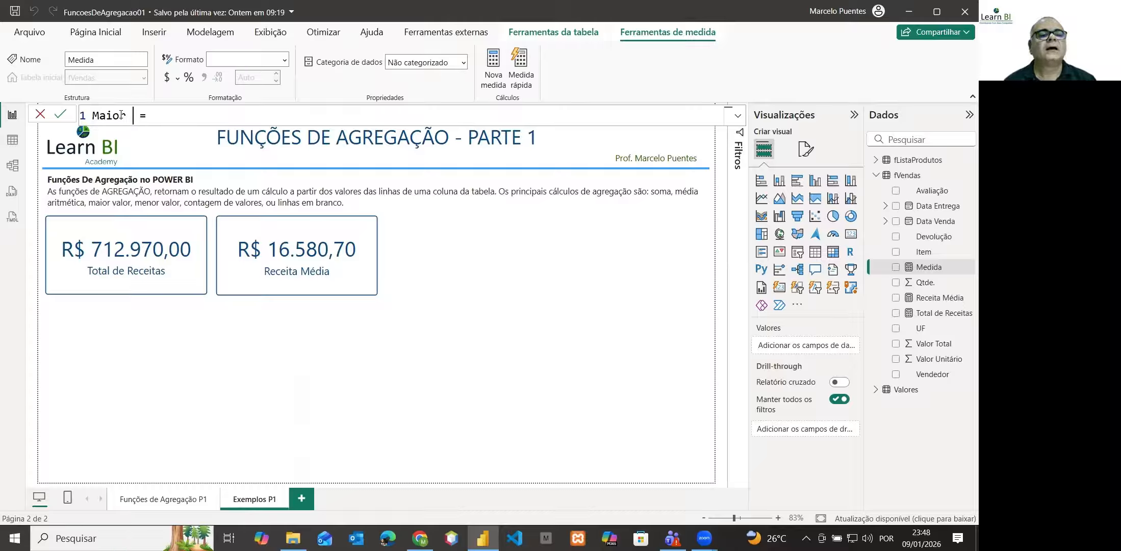
{"action": "type", "text": "Valor "}
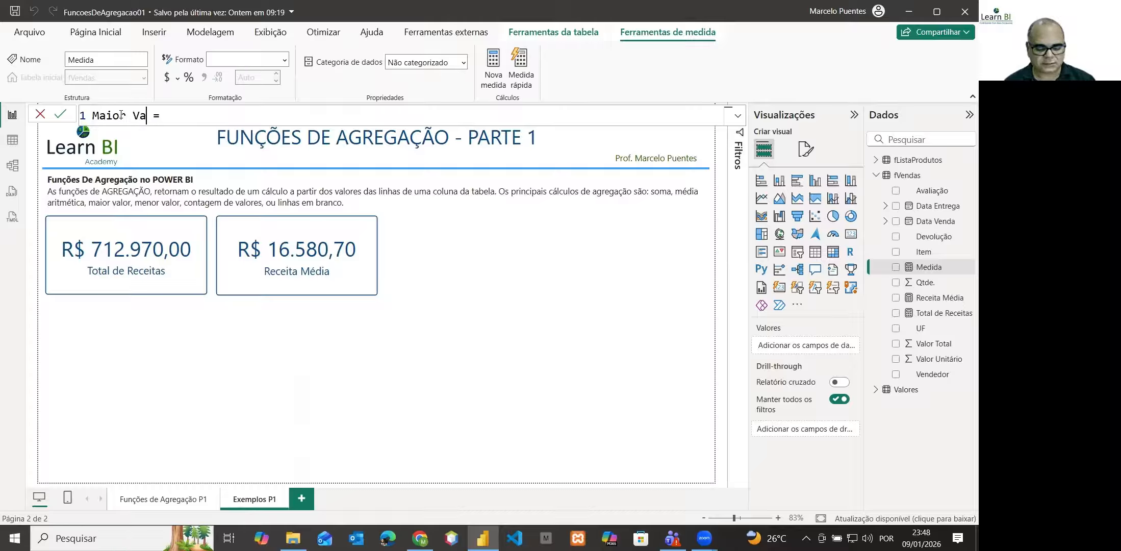
{"action": "type", "text": "de Venda"}
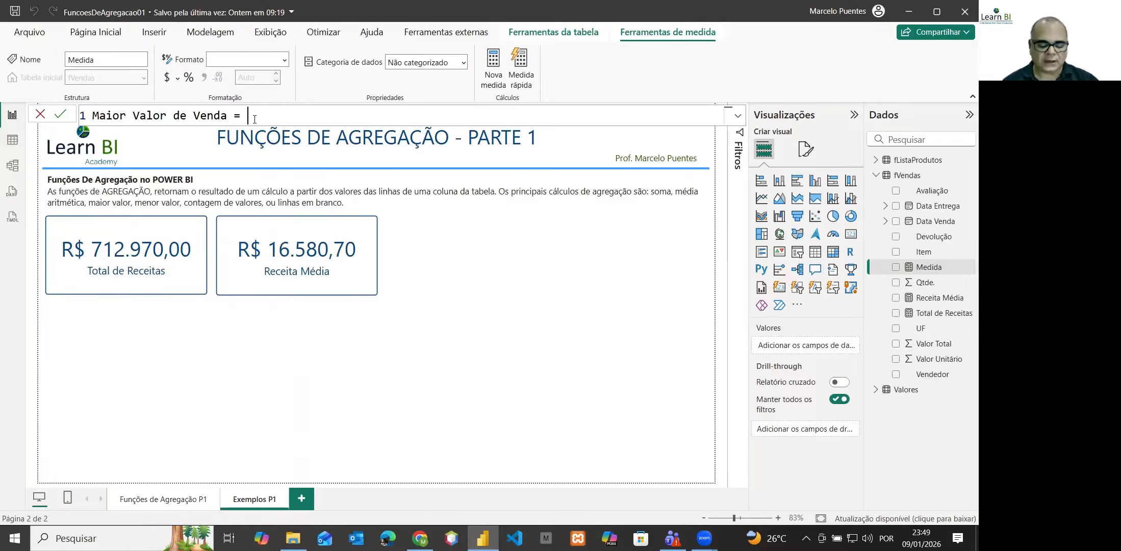
Step: Define the Maior Valor de Venda measure as MAXA(fVendas[Valor Total]) and commit the formula
{"action": "type", "text": "MAXA"}
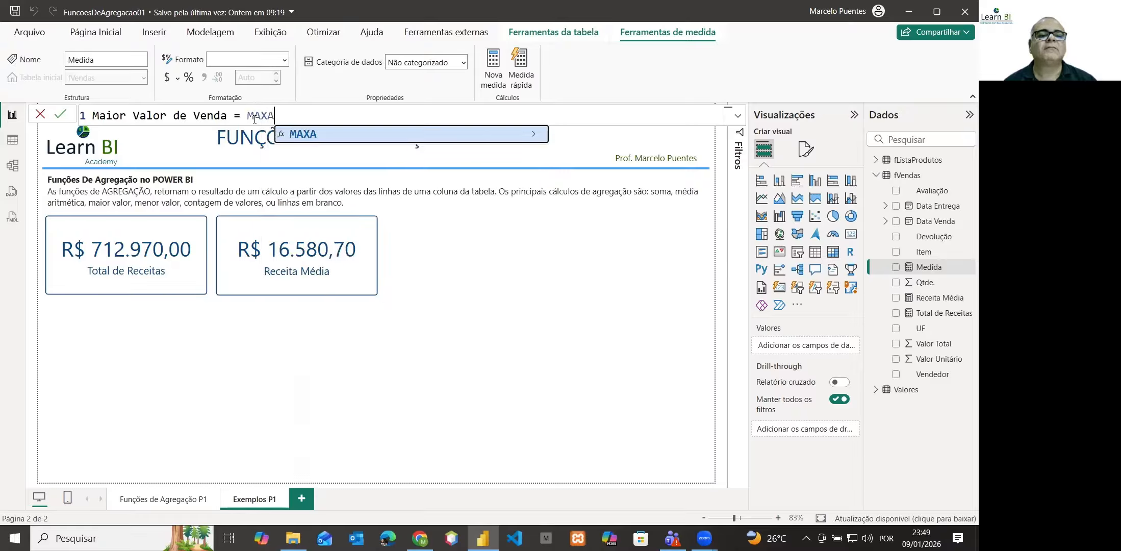
{"action": "left_click", "coordinate": [300, 134]}
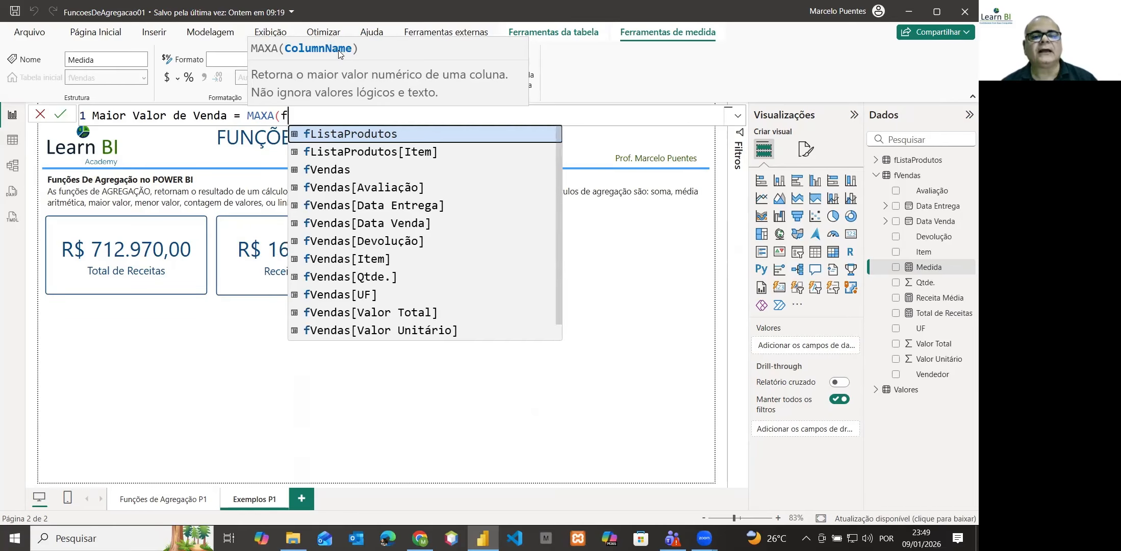
{"action": "type", "text": "fv"}
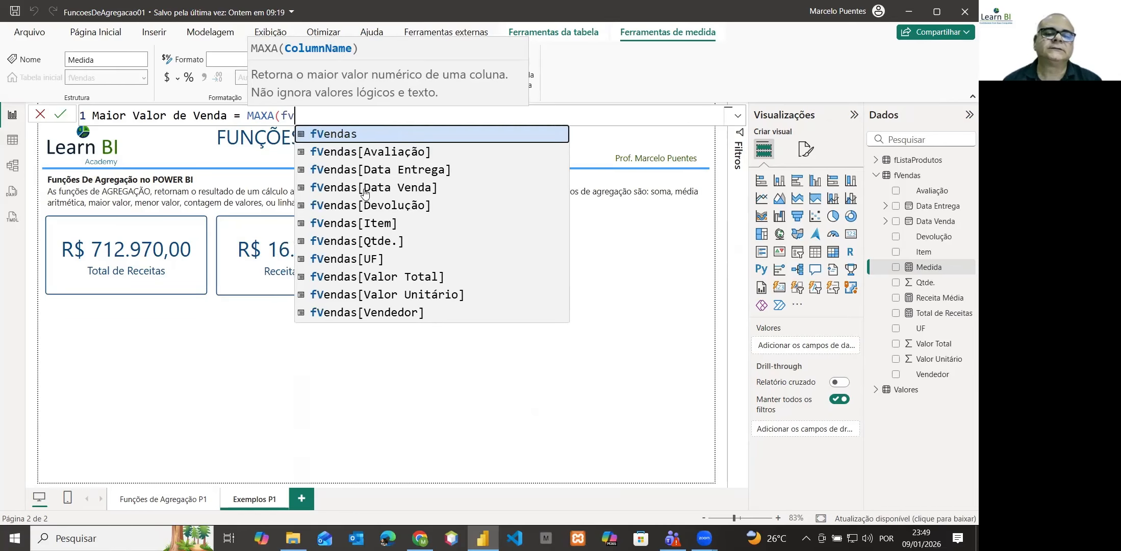
{"action": "left_click", "coordinate": [387, 278]}
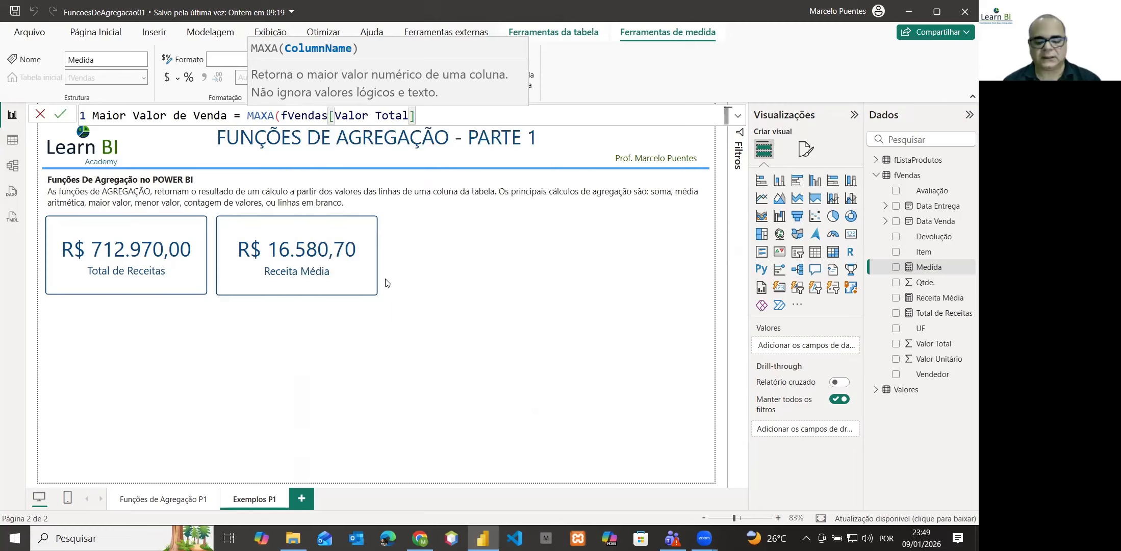
{"action": "type", "text": ")"}
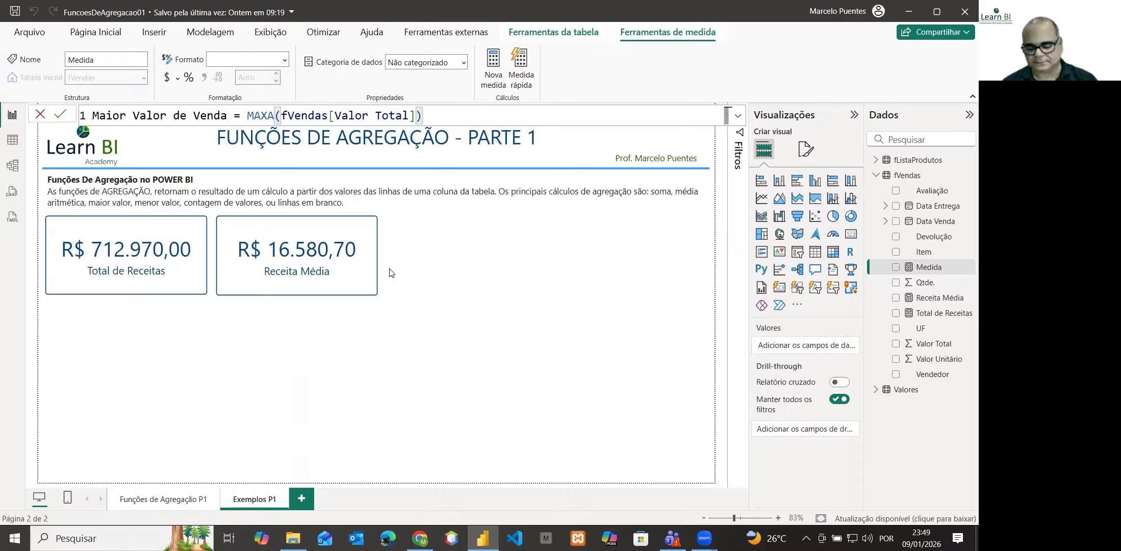
{"action": "key", "text": "Return"}
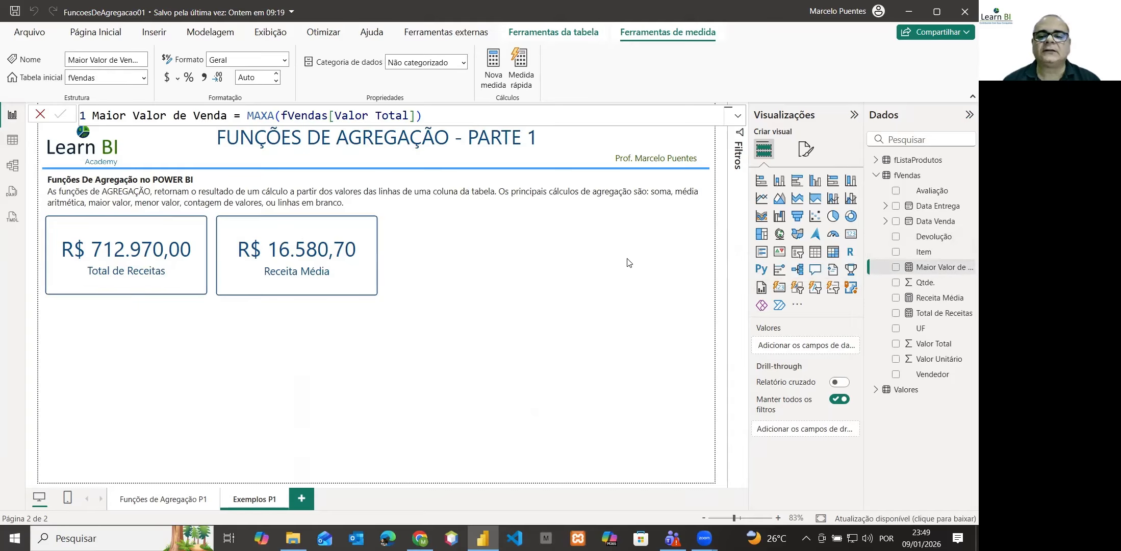
Step: Add a card visual beside the Receita Média card and fill it with the Maior Valor de Venda measure
{"action": "left_click", "coordinate": [850, 235]}
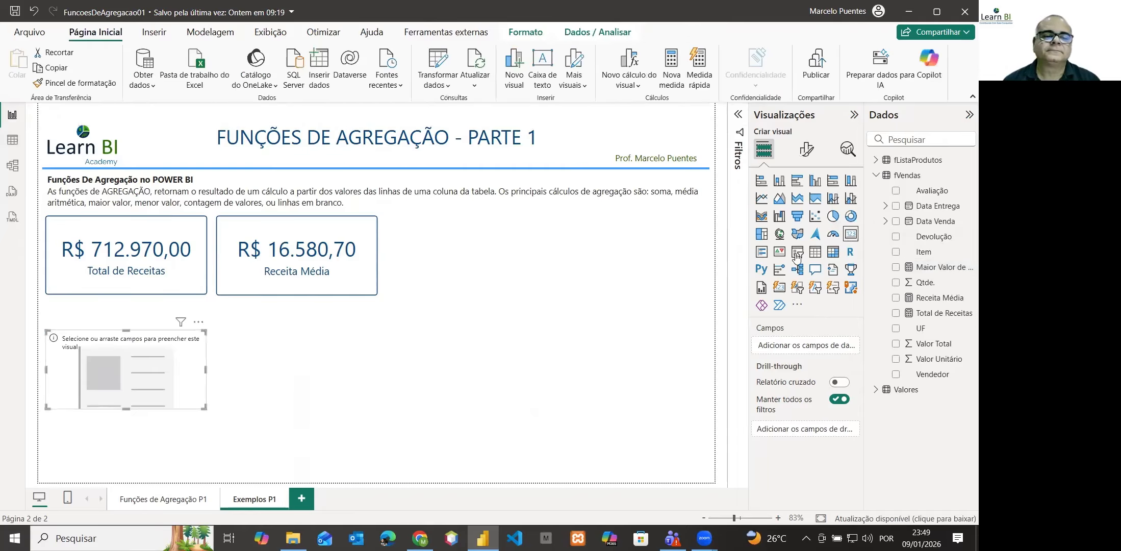
{"action": "left_click_drag", "start_coordinate": [163, 380], "coordinate": [510, 278]}
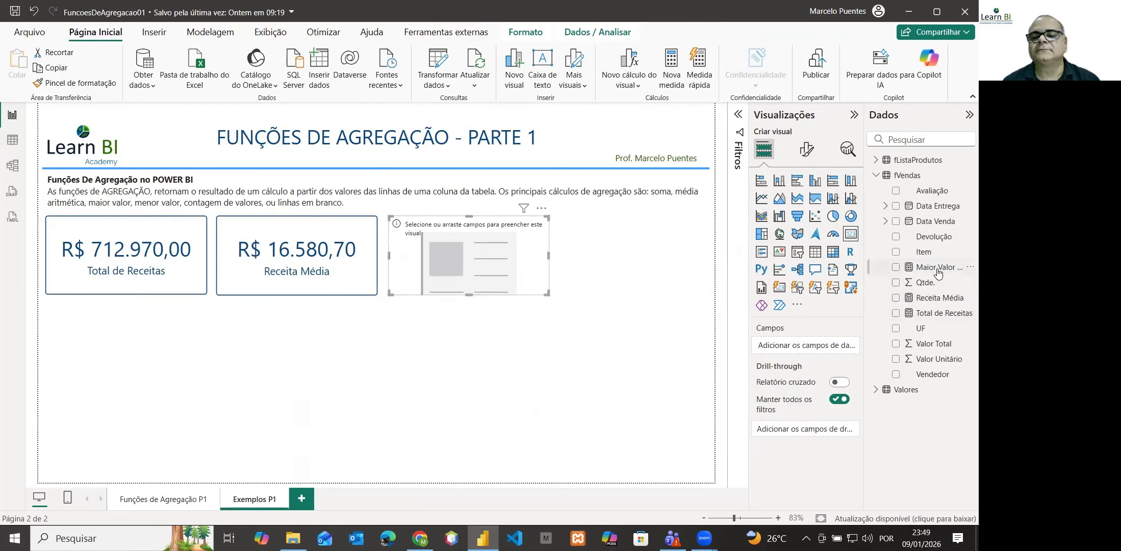
{"action": "left_click_drag", "start_coordinate": [937, 274], "coordinate": [819, 351]}
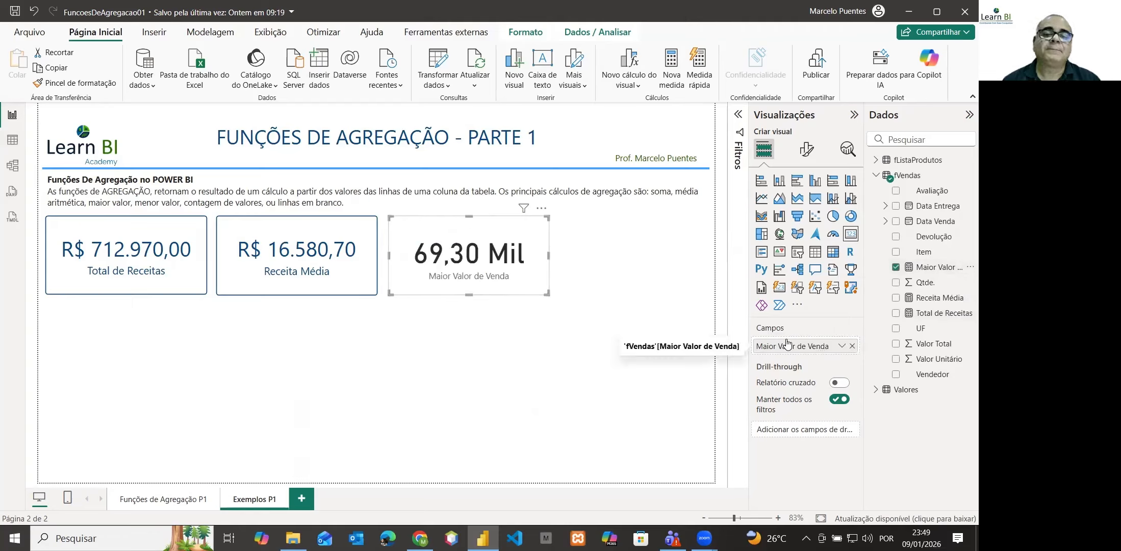
Step: Copy the Receita Média card's formatting onto the Maior Valor de Venda card with the format painter
{"action": "left_click", "coordinate": [284, 286]}
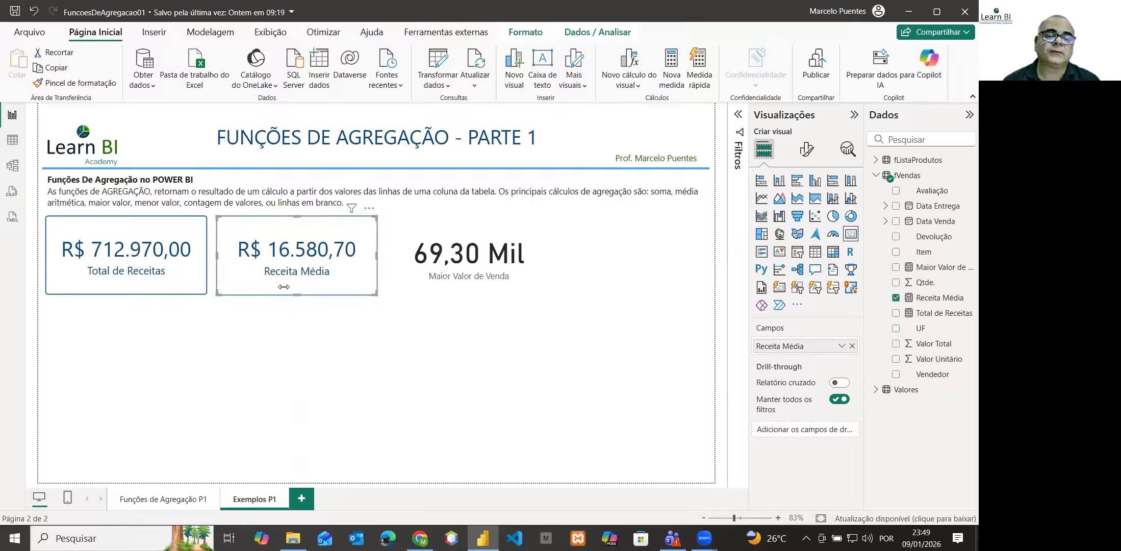
{"action": "left_click", "coordinate": [59, 85]}
{"action": "left_click", "coordinate": [478, 233]}
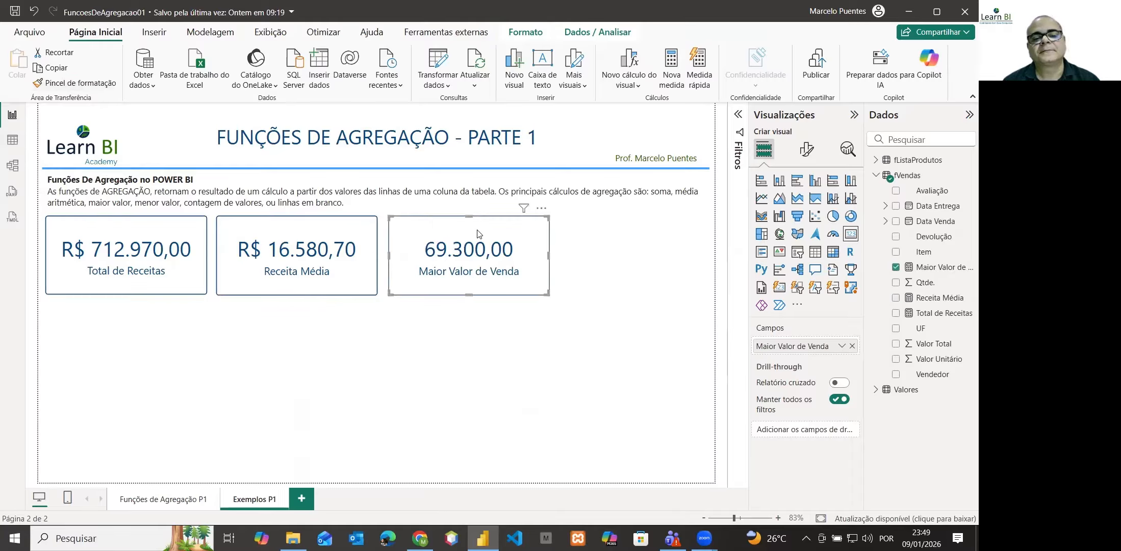
Step: Format the Maior Valor de Venda measure as currency (Moeda) in R$ Português (Brasil) with 2 decimal places
{"action": "left_click", "coordinate": [938, 268]}
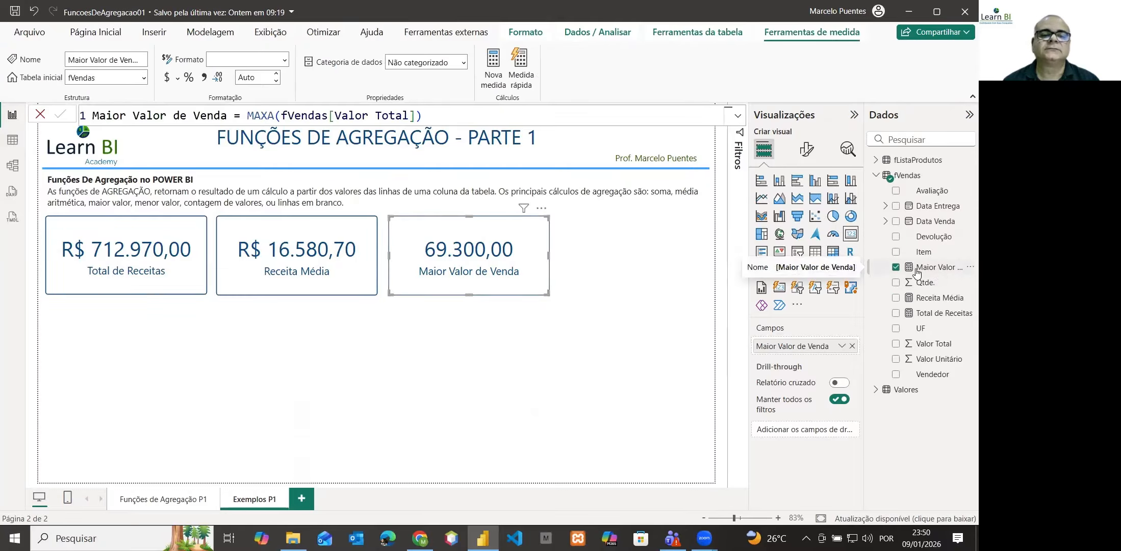
{"action": "left_click", "coordinate": [248, 62]}
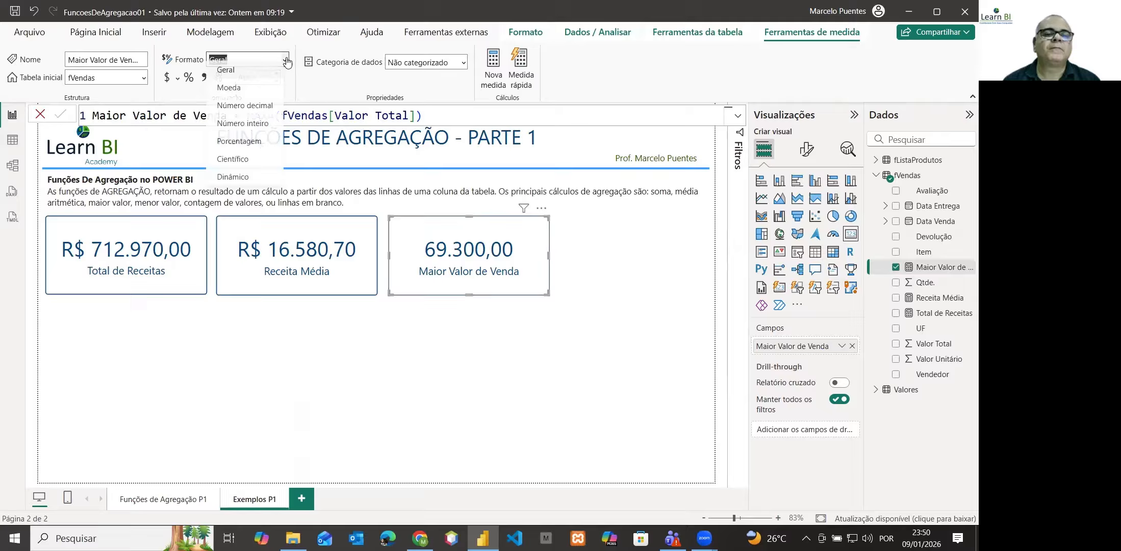
{"action": "left_click", "coordinate": [236, 97]}
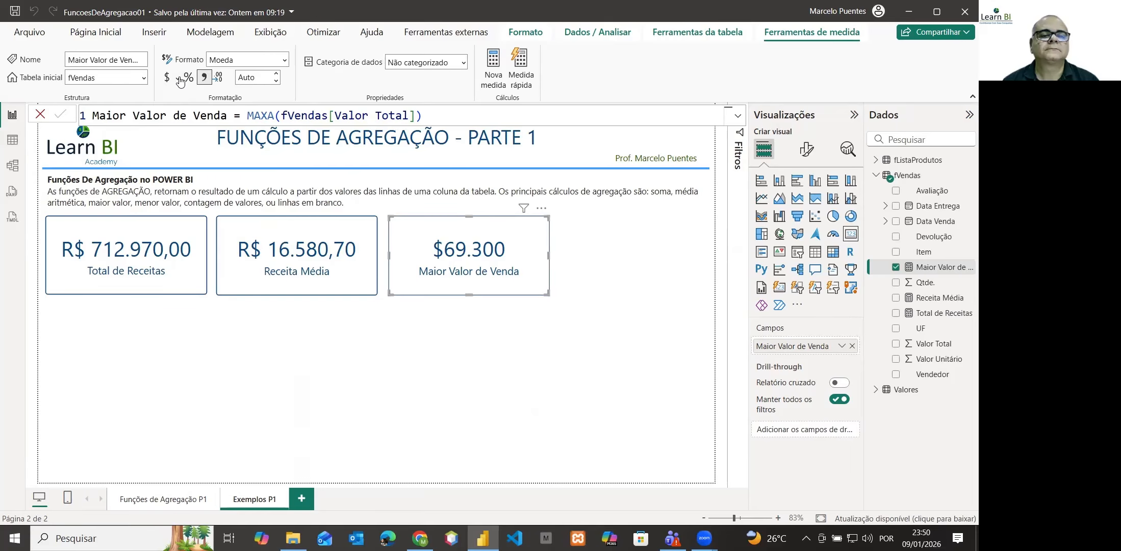
{"action": "left_click", "coordinate": [178, 78]}
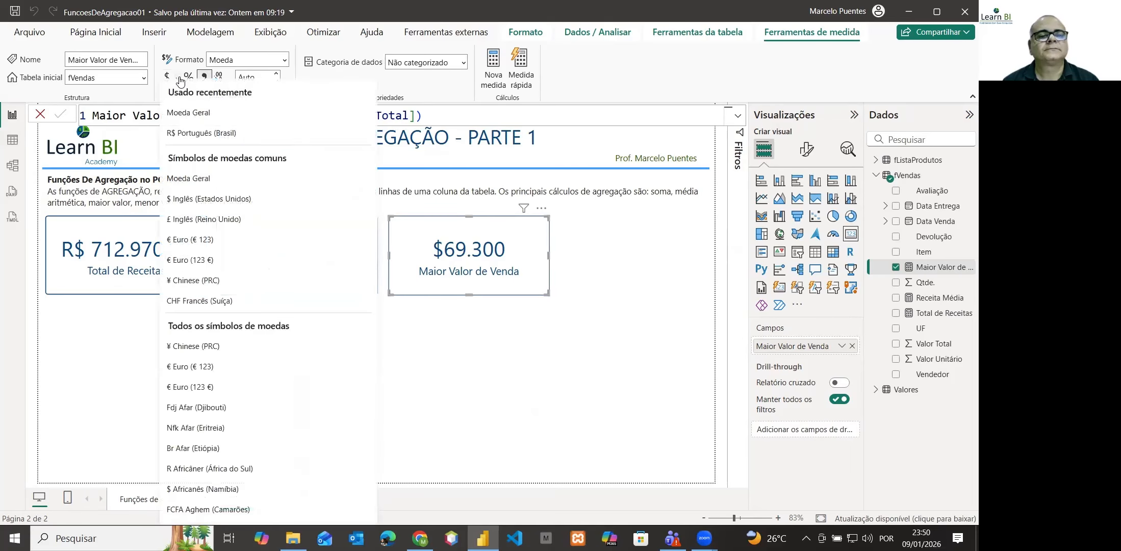
{"action": "left_click", "coordinate": [182, 144]}
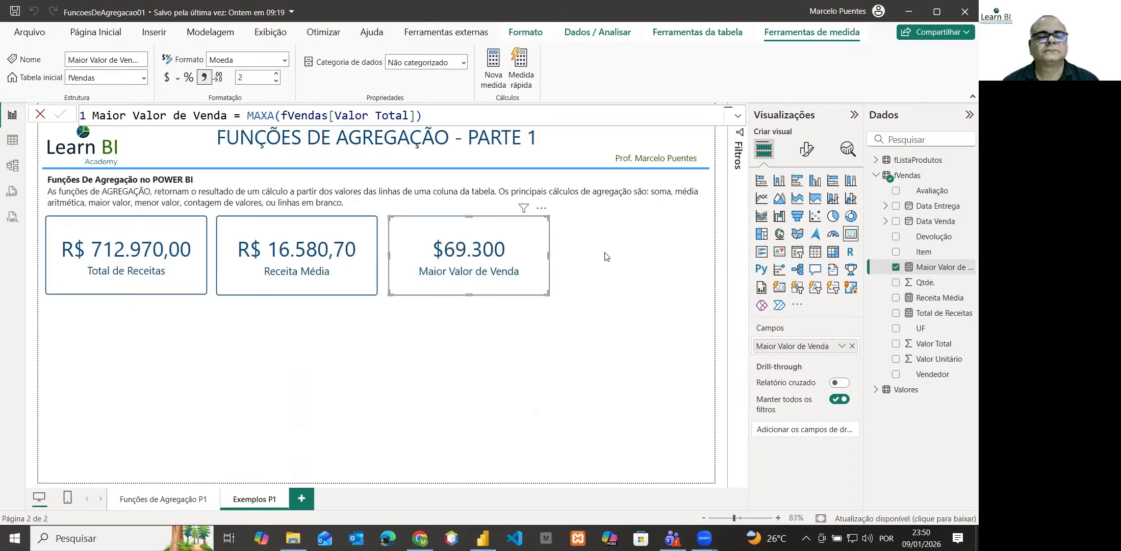
Step: Nudge the Receita Média card slightly closer to the Total de Receitas card, leaving a narrow gap
{"action": "left_click", "coordinate": [255, 294]}
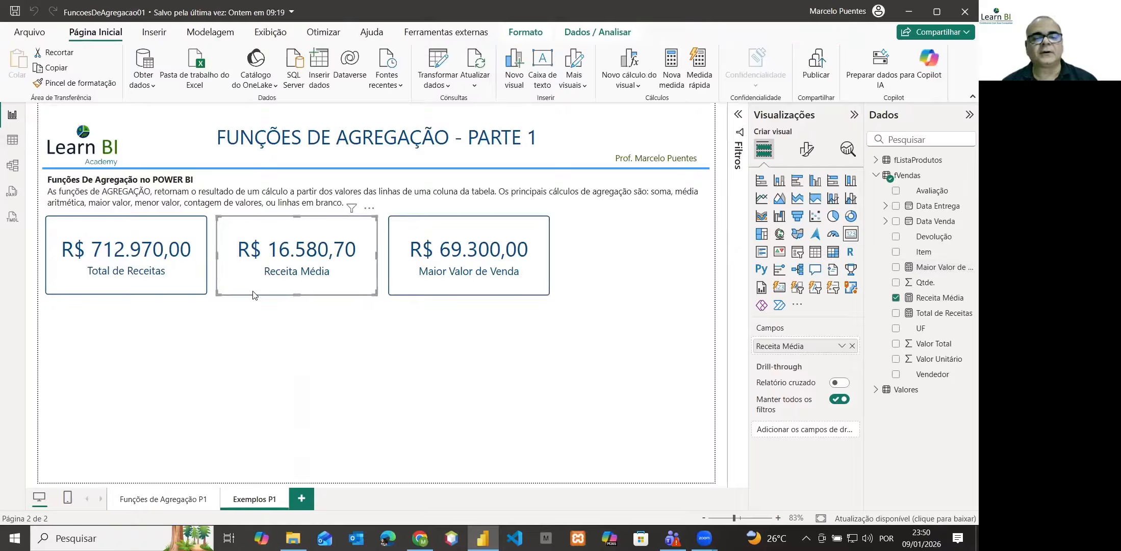
{"action": "key", "text": "Left"}
{"action": "key", "text": "Left"}
{"action": "key", "text": "Left"}
{"action": "key", "text": "Left"}
{"action": "key", "text": "Left"}
{"action": "key", "text": "Left"}
{"action": "key", "text": "Left"}
{"action": "key", "text": "Left"}
{"action": "key", "text": "Left"}
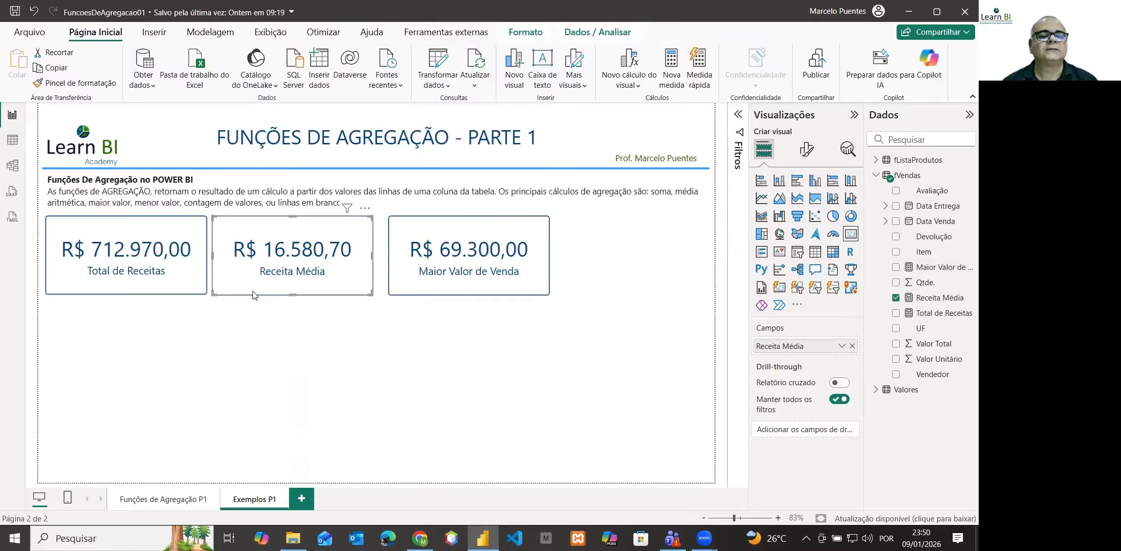
Step: Nudge the Maior Valor de Venda card closer to the Receita Média card to match the card spacing, then deselect it
{"action": "left_click", "coordinate": [400, 291]}
{"action": "key", "text": "Left"}
{"action": "key", "text": "Left"}
{"action": "key", "text": "Left"}
{"action": "key", "text": "Left"}
{"action": "key", "text": "Left"}
{"action": "key", "text": "Left"}
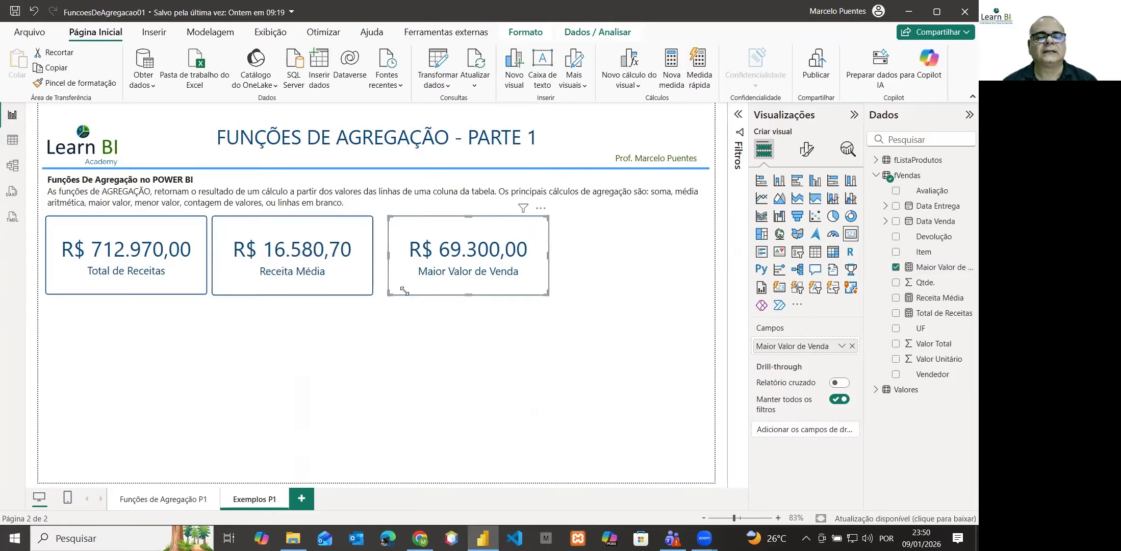
{"action": "key", "text": "Left"}
{"action": "key", "text": "Left"}
{"action": "key", "text": "Left"}
{"action": "key", "text": "Left"}
{"action": "key", "text": "Left"}
{"action": "key", "text": "Left"}
{"action": "key", "text": "Left"}
{"action": "key", "text": "Left"}
{"action": "key", "text": "Left"}
{"action": "key", "text": "Left"}
{"action": "key", "text": "Left"}
{"action": "key", "text": "Left"}
{"action": "key", "text": "Left"}
{"action": "key", "text": "Left"}
{"action": "key", "text": "Left"}
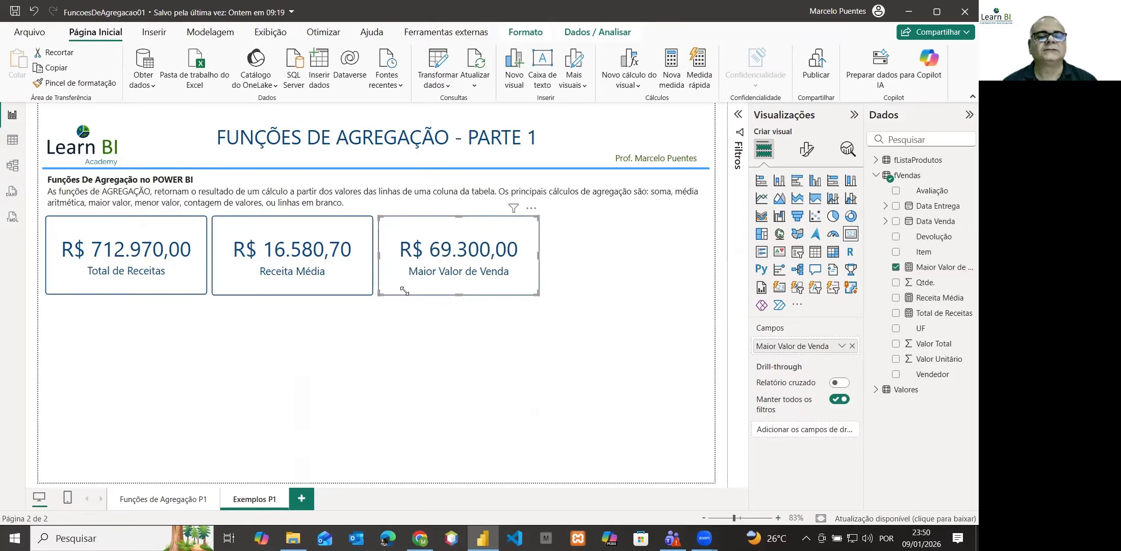
{"action": "left_click", "coordinate": [558, 310]}
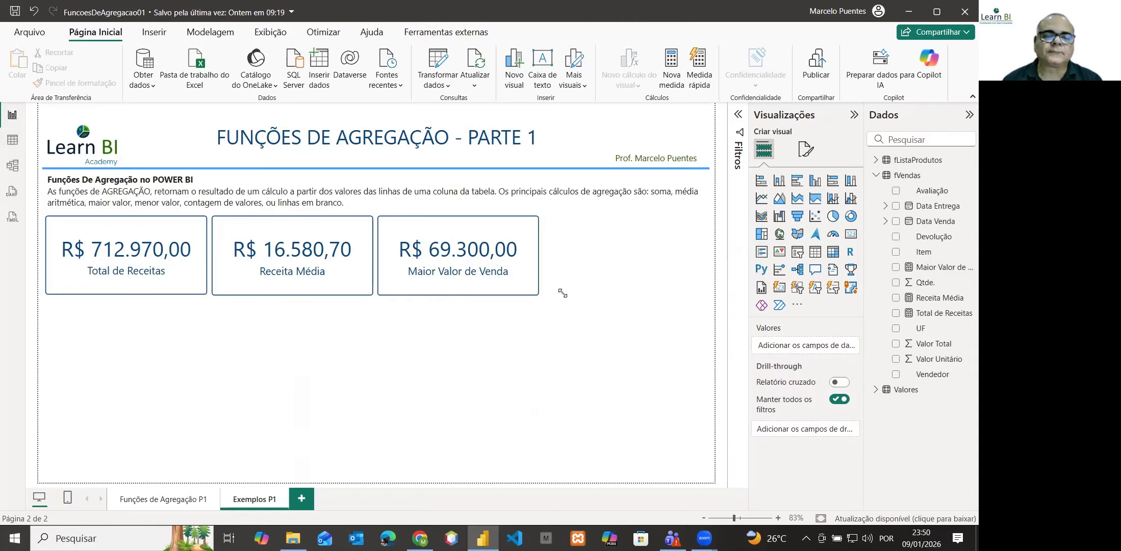
Step: Create a new measure in the fVendas table and name it Menor Valor de Venda, with a lowercase "de"
{"action": "right_click", "coordinate": [906, 177]}
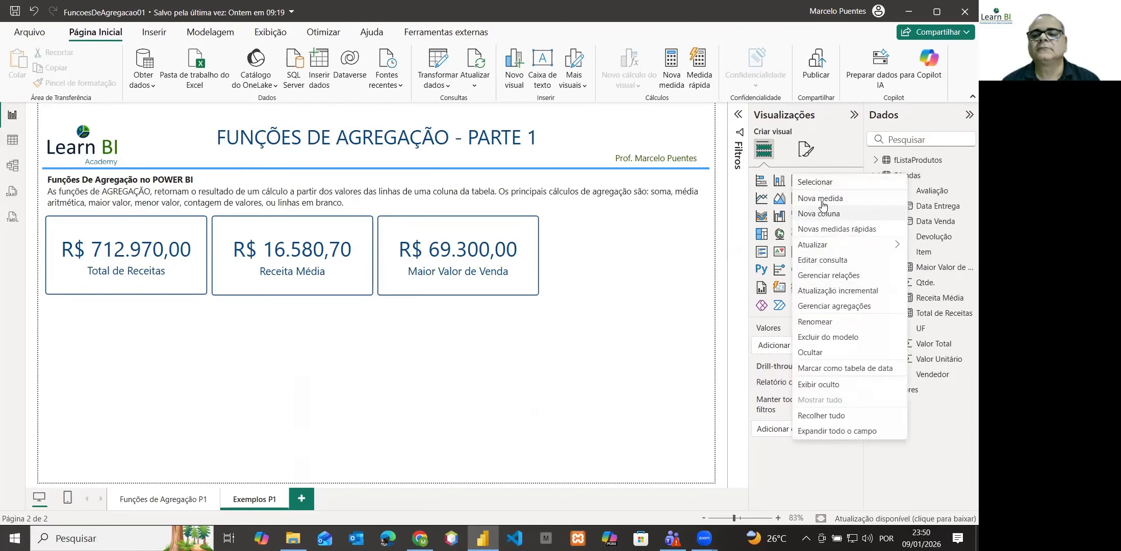
{"action": "left_click", "coordinate": [838, 201]}
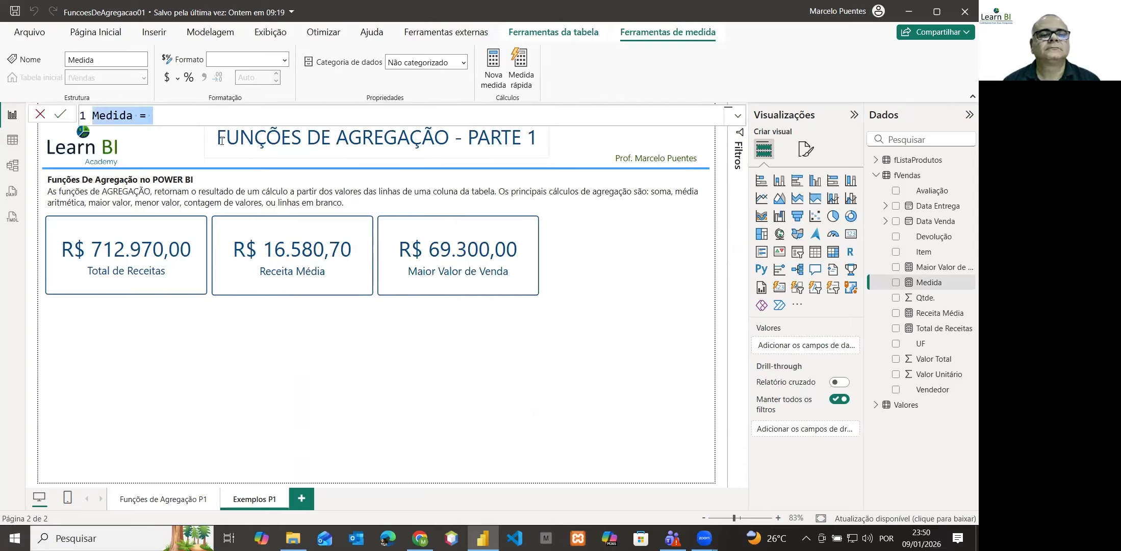
{"action": "double_click", "coordinate": [115, 116]}
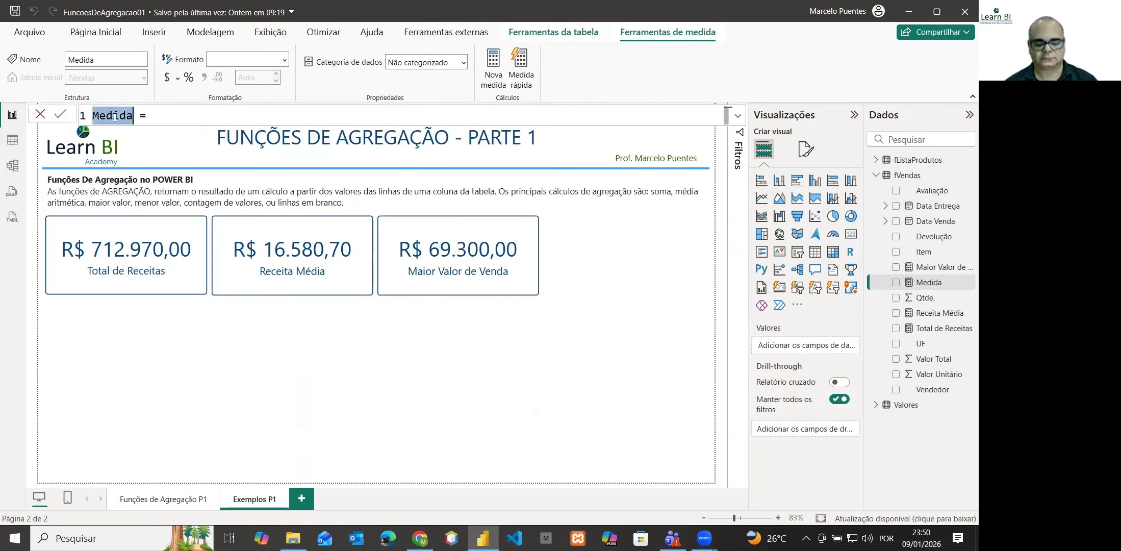
{"action": "type", "text": "Menor Valo"}
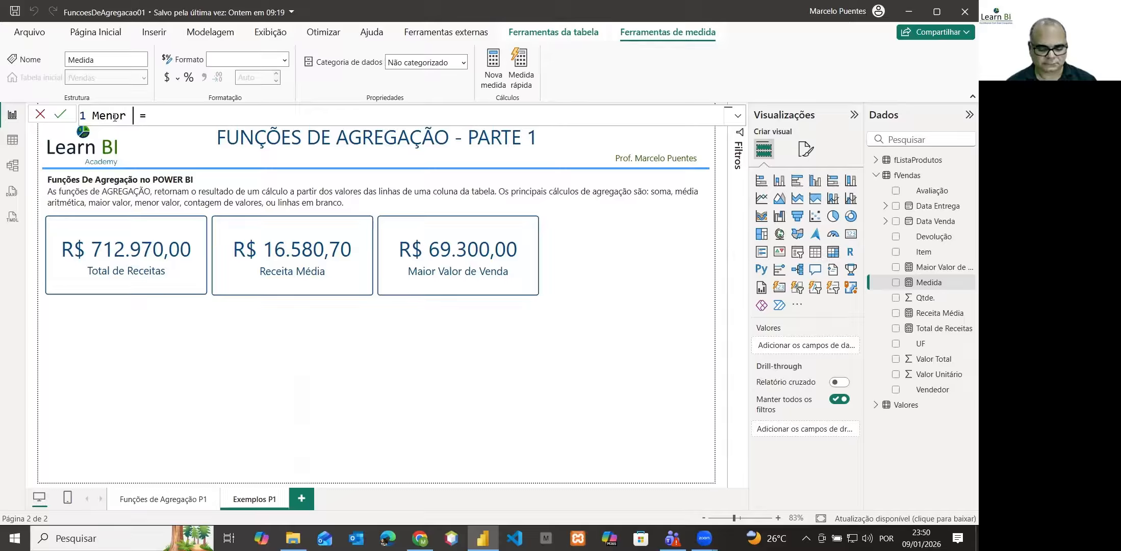
{"action": "type", "text": "r De Venda"}
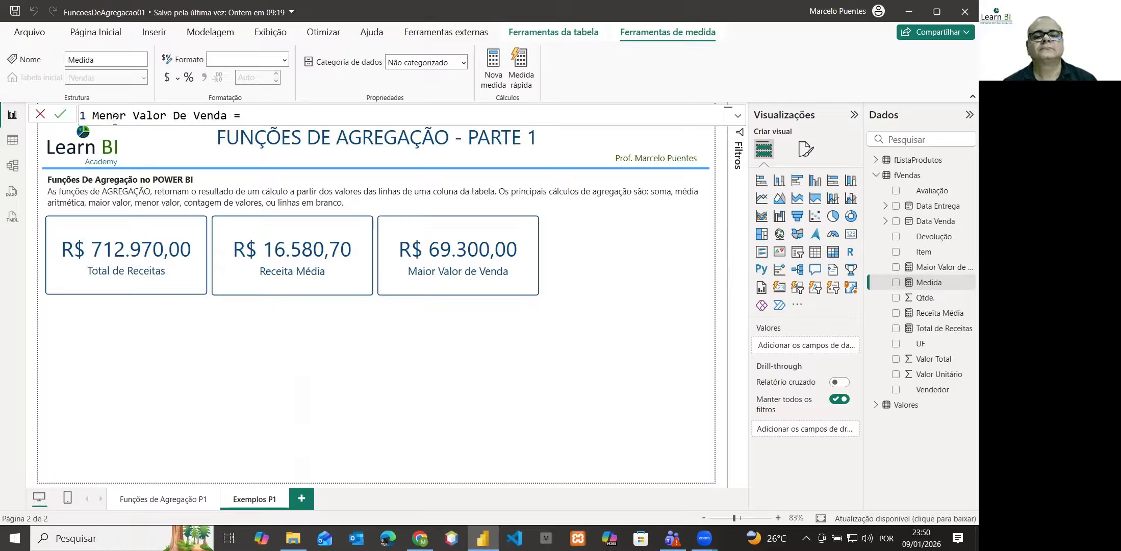
{"action": "double_click", "coordinate": [180, 117]}
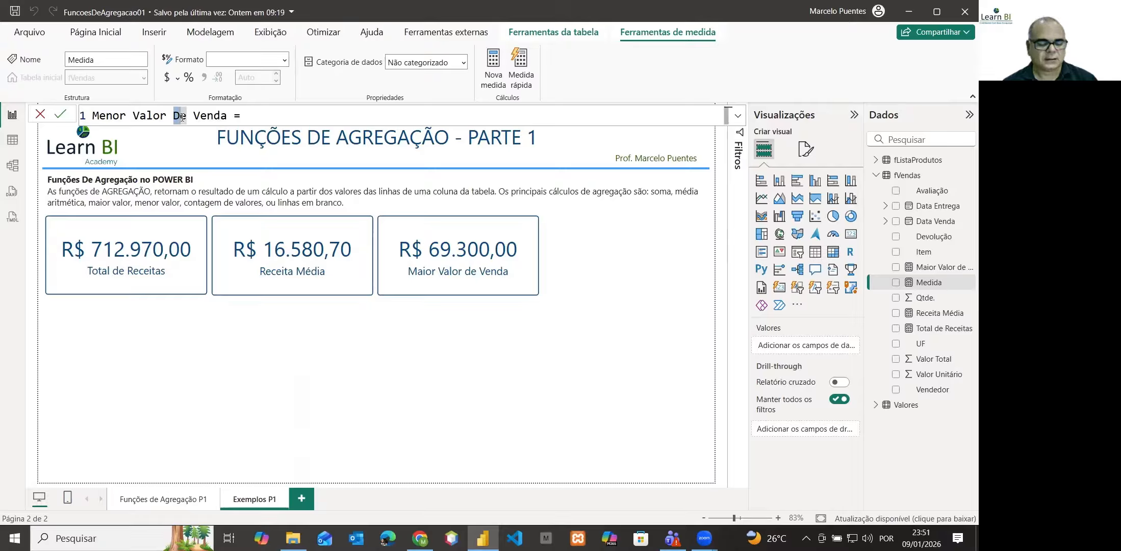
{"action": "type", "text": "d"}
Step: Define the Menor Valor de Venda measure as MINA(fVendas[Valor Total]) and commit the formula
{"action": "left_click", "coordinate": [262, 116]}
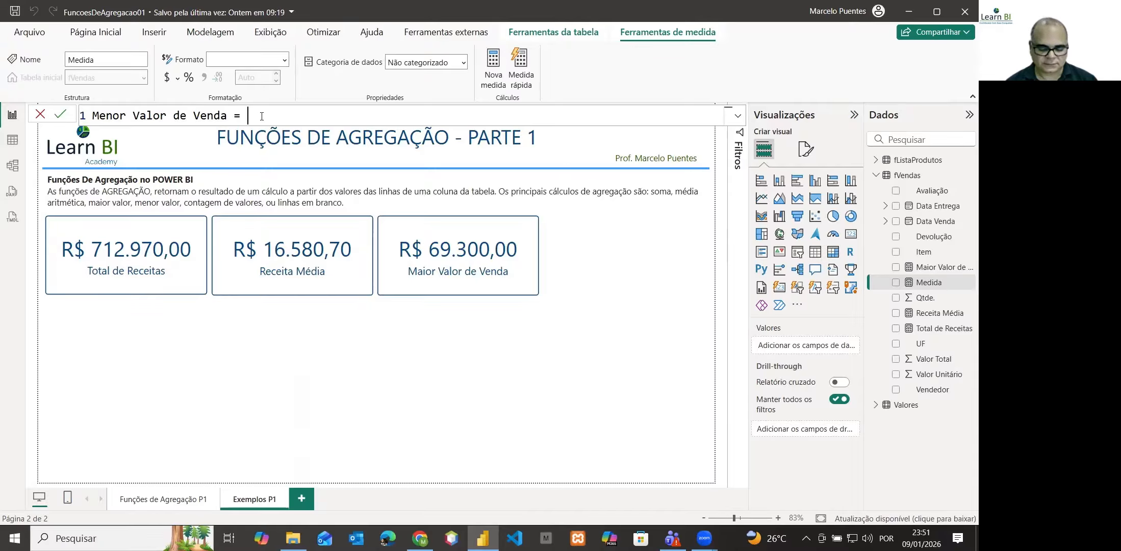
{"action": "type", "text": "MINA"}
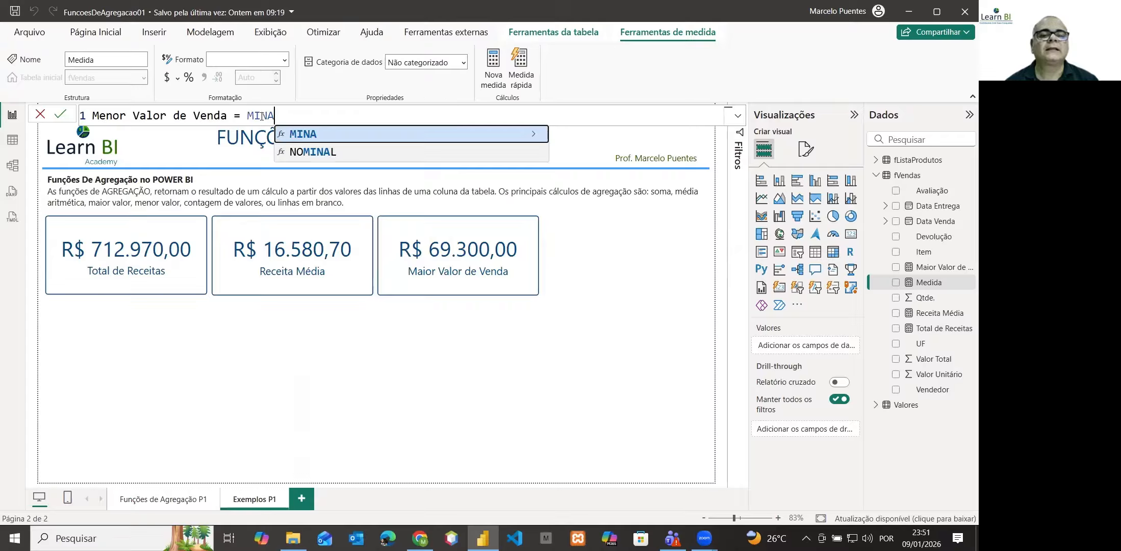
{"action": "left_click", "coordinate": [308, 137]}
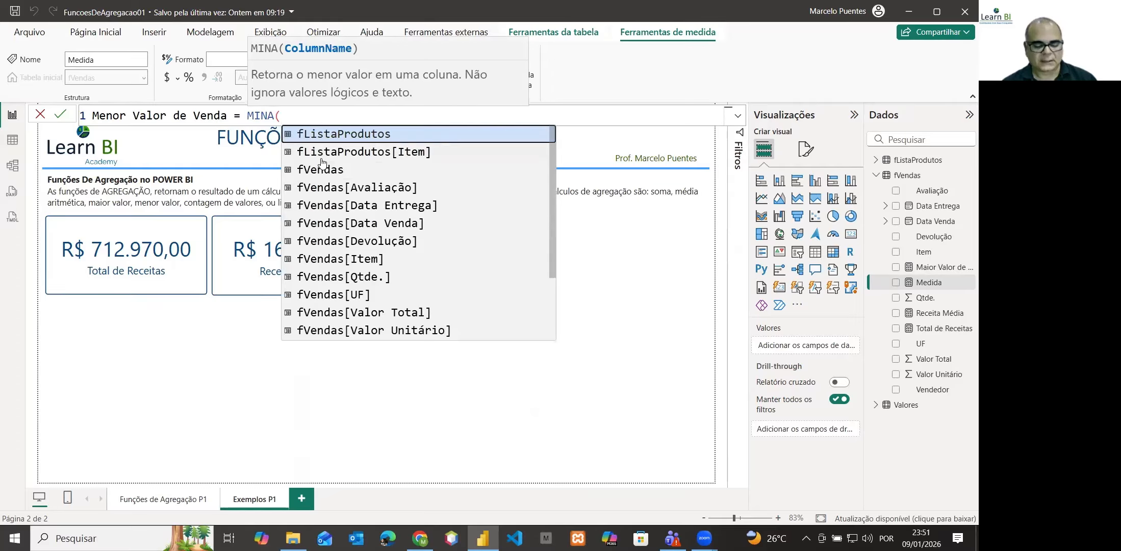
{"action": "type", "text": "fv"}
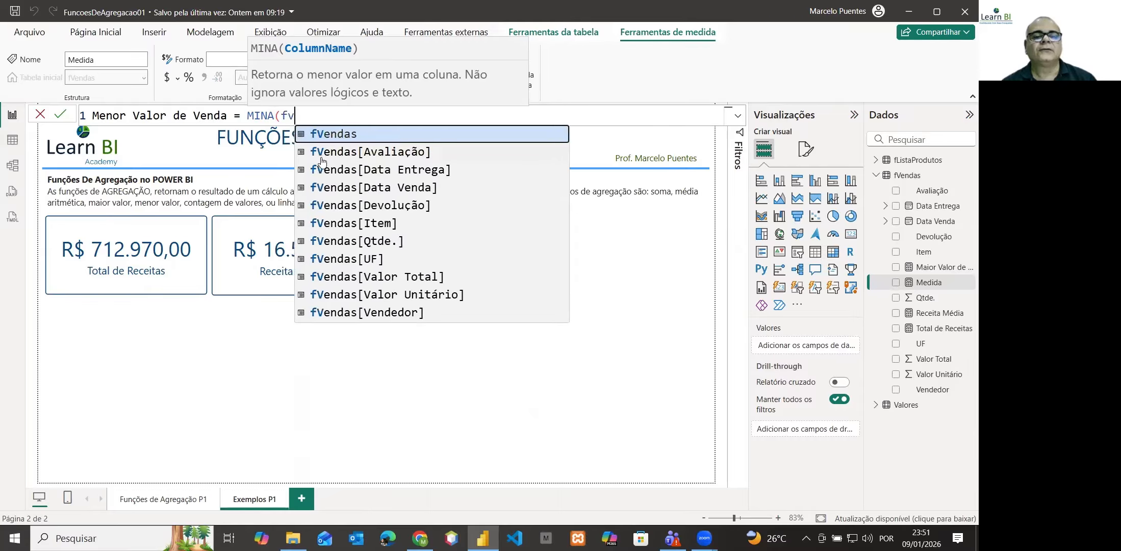
{"action": "left_click", "coordinate": [368, 279]}
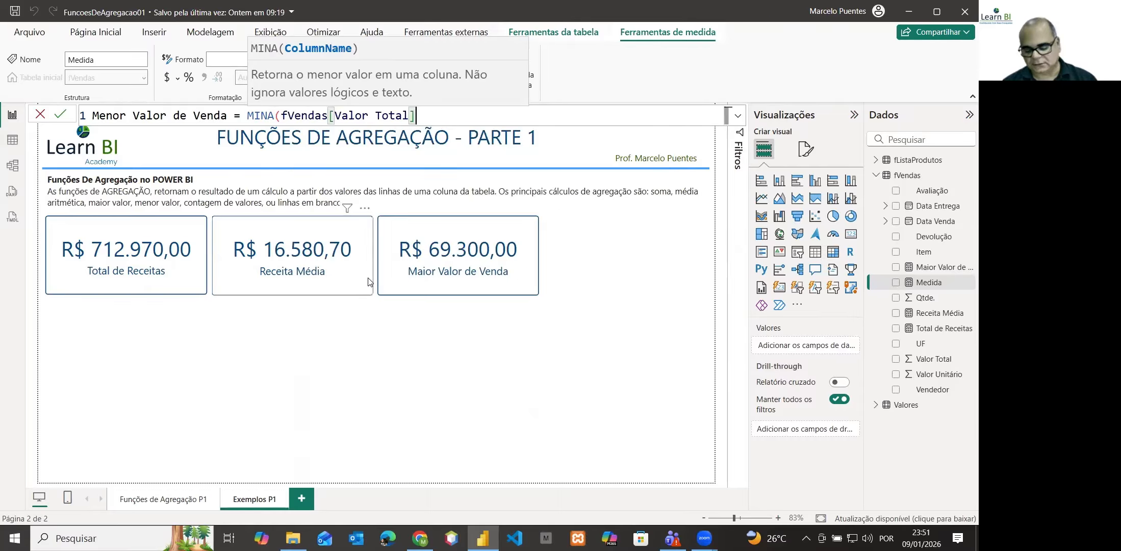
{"action": "type", "text": ")"}
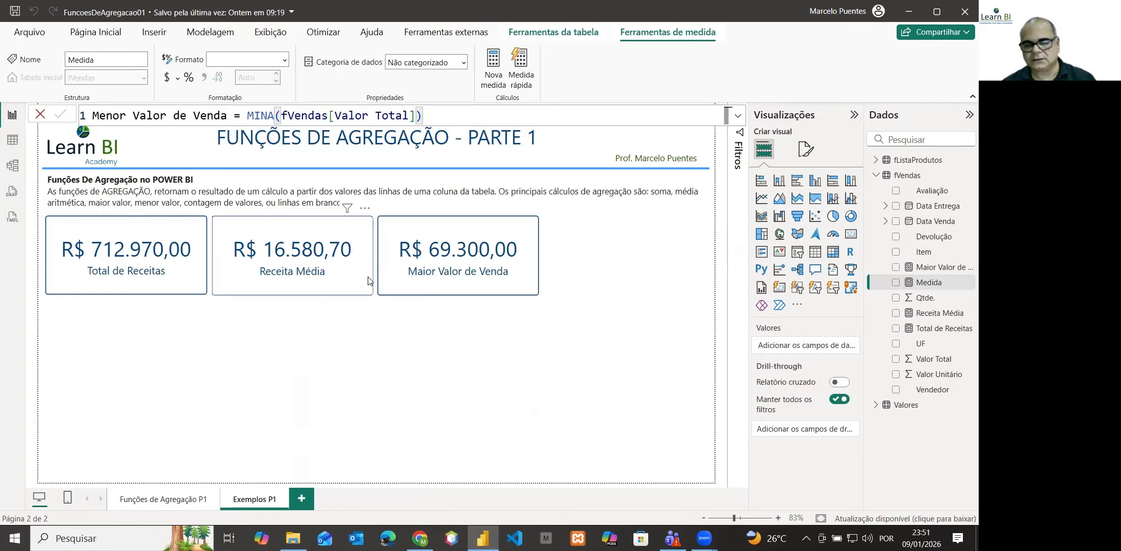
{"action": "key", "text": "Return"}
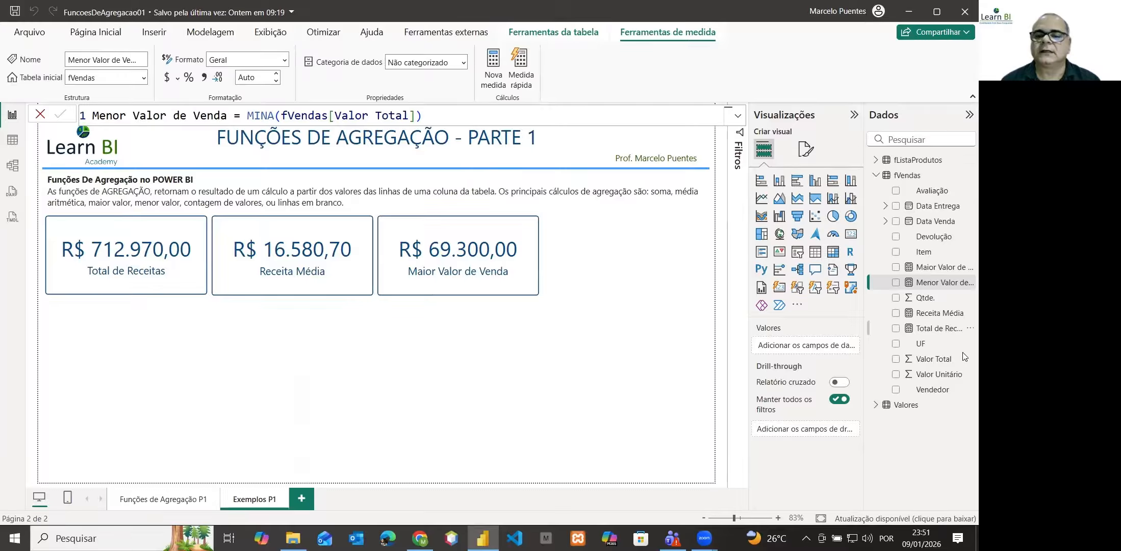
Step: Add a card beside the Maior Valor de Venda card, sized to match, and fill it with the Menor Valor de Venda measure
{"action": "left_click", "coordinate": [617, 275]}
{"action": "left_click", "coordinate": [850, 233]}
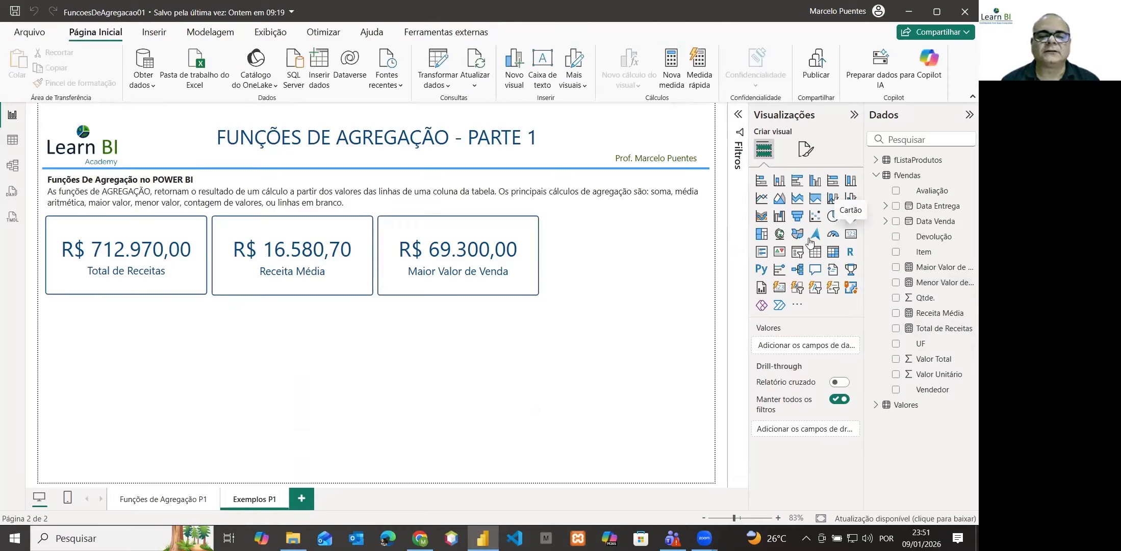
{"action": "left_click_drag", "start_coordinate": [156, 387], "coordinate": [654, 271]}
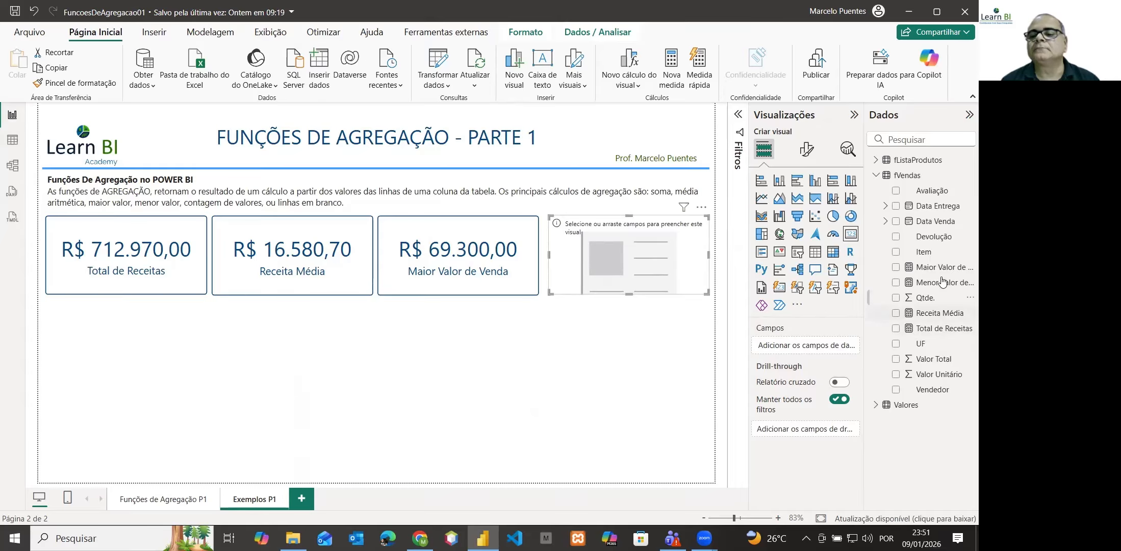
{"action": "left_click_drag", "start_coordinate": [941, 283], "coordinate": [651, 265]}
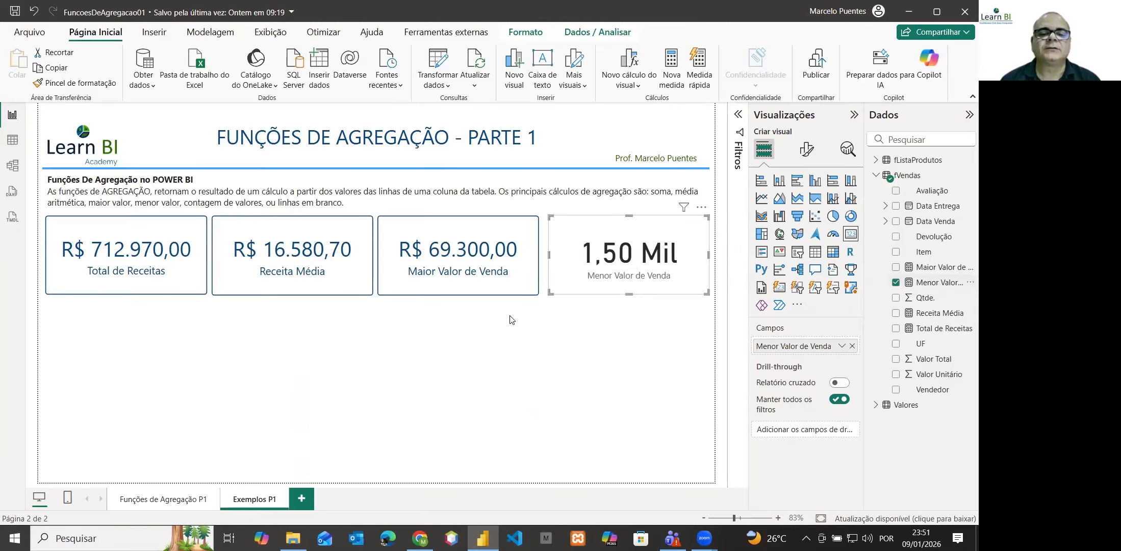
Step: Copy the Maior Valor de Venda card's formatting onto the Menor Valor de Venda card with the format painter
{"action": "left_click", "coordinate": [497, 286]}
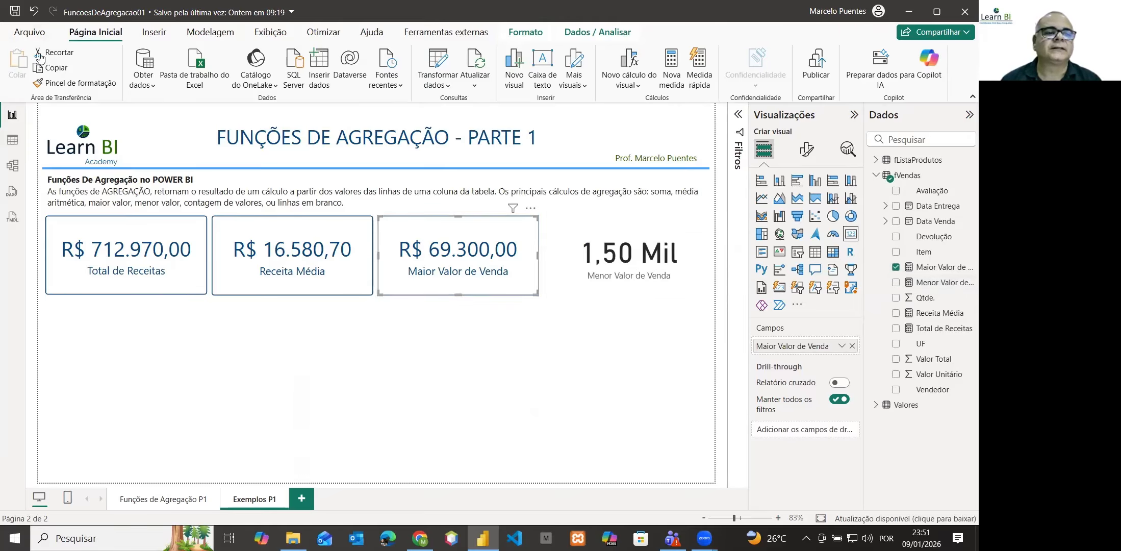
{"action": "left_click", "coordinate": [68, 82]}
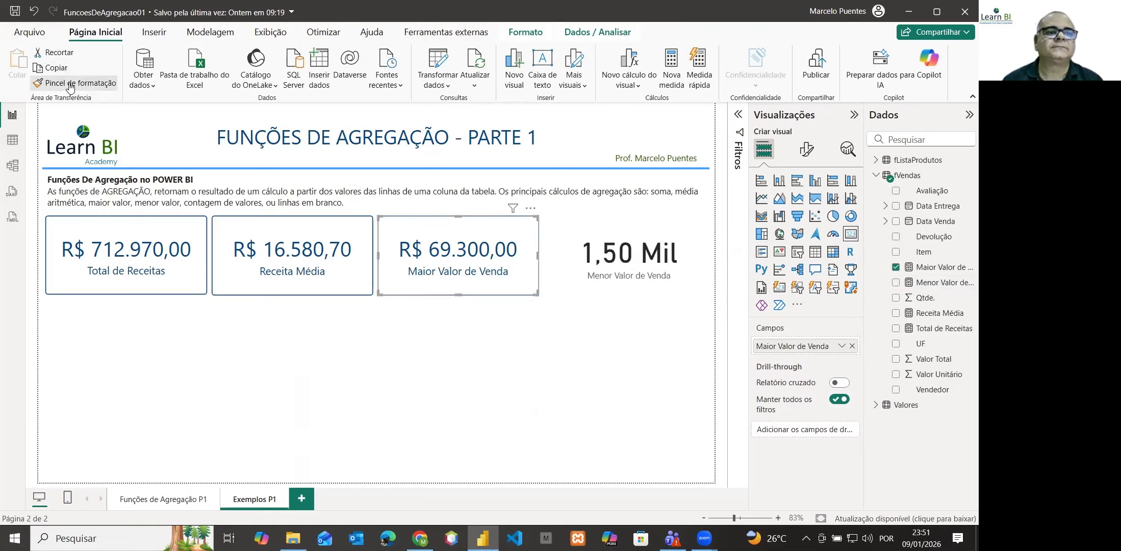
{"action": "left_click", "coordinate": [618, 230]}
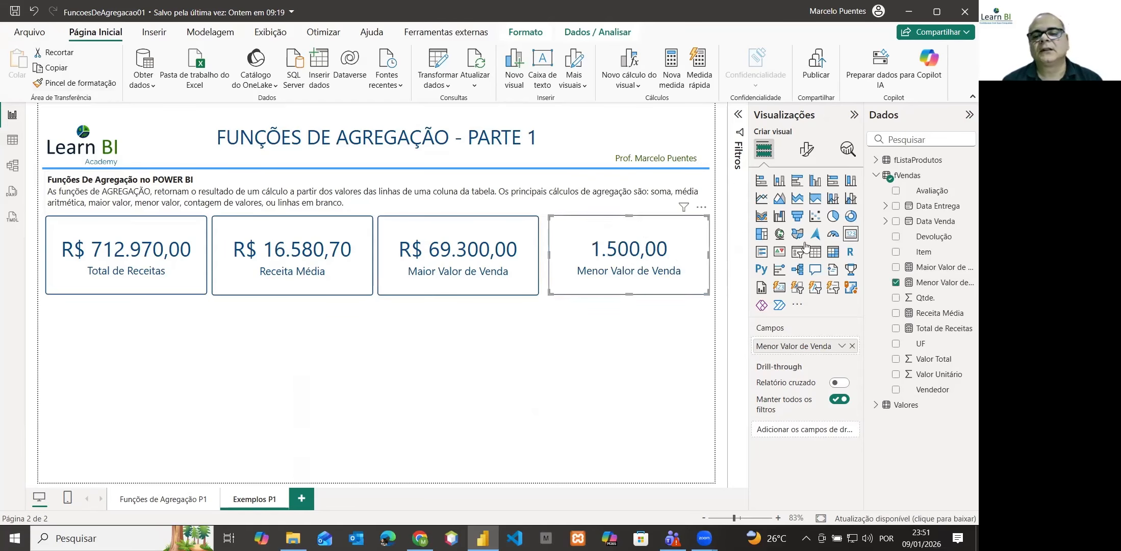
Step: Format the Menor Valor de Venda measure as currency (Moeda) in R$ Português (Brasil) with 2 decimal places, then deselect the card
{"action": "left_click", "coordinate": [931, 284]}
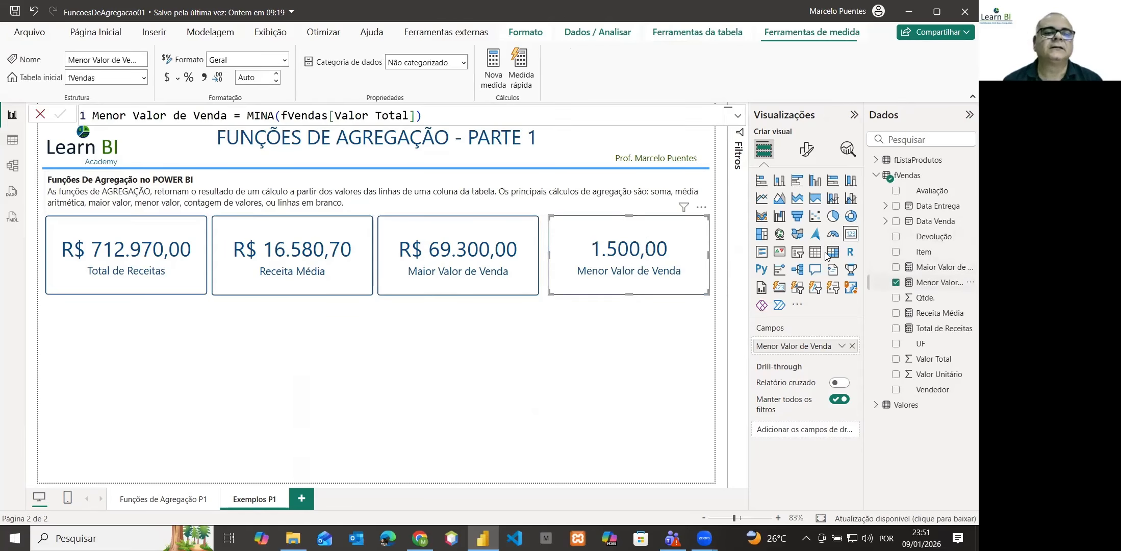
{"action": "left_click", "coordinate": [284, 62]}
{"action": "left_click", "coordinate": [238, 97]}
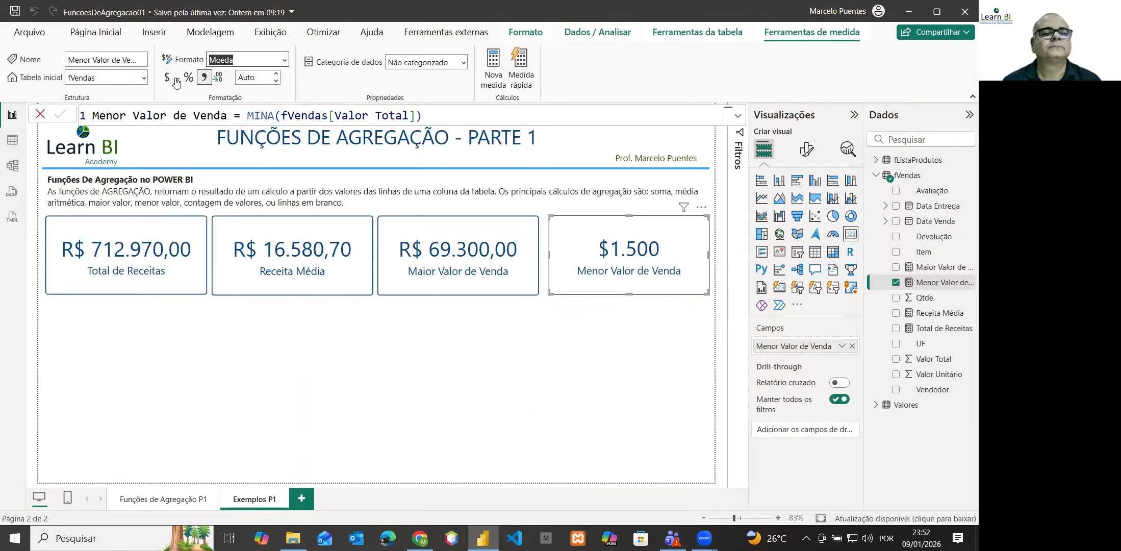
{"action": "left_click", "coordinate": [178, 80]}
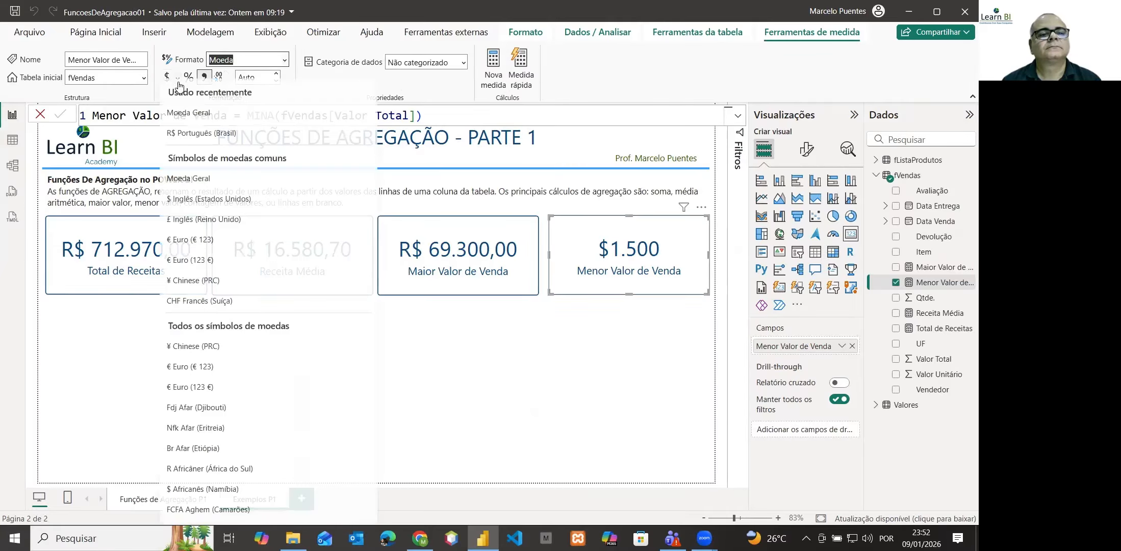
{"action": "left_click", "coordinate": [182, 145]}
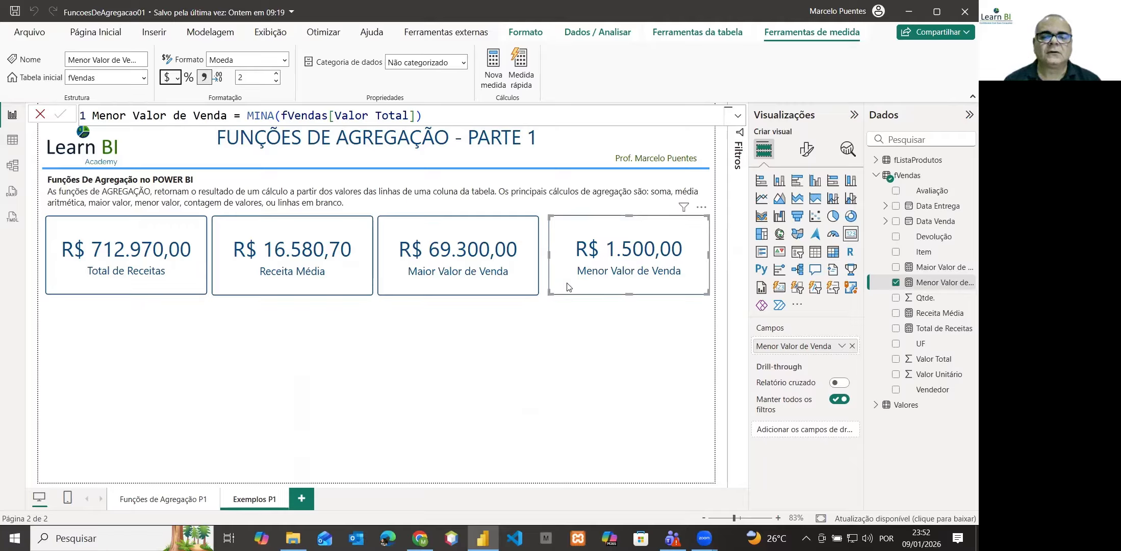
{"action": "left_click", "coordinate": [284, 346]}
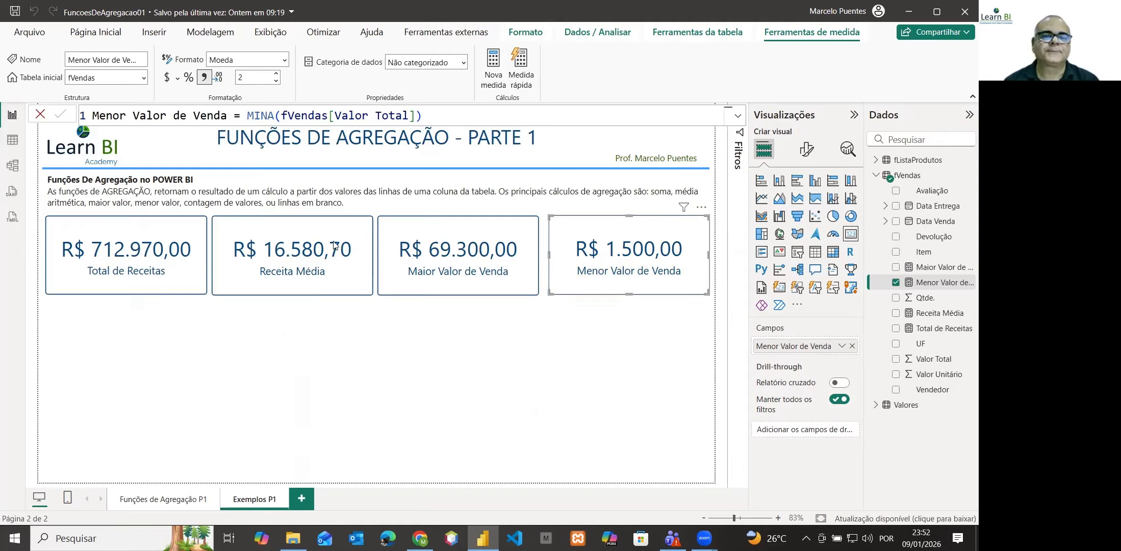
Step: Create a new measure in the fVendas table and name it Maior Valor de Venda - MAX
{"action": "right_click", "coordinate": [913, 176]}
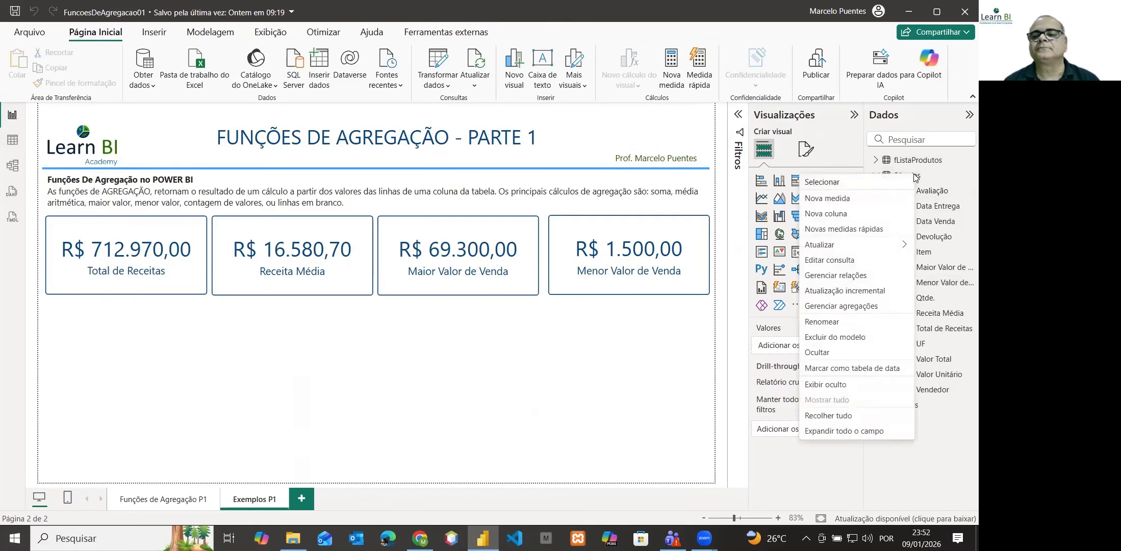
{"action": "left_click", "coordinate": [834, 201]}
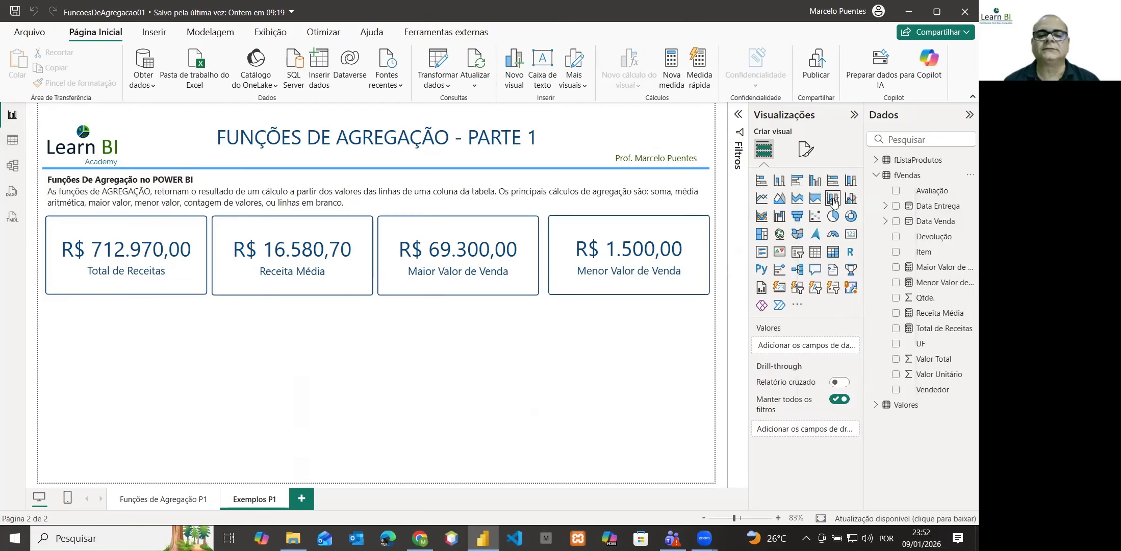
{"action": "left_click", "coordinate": [833, 199]}
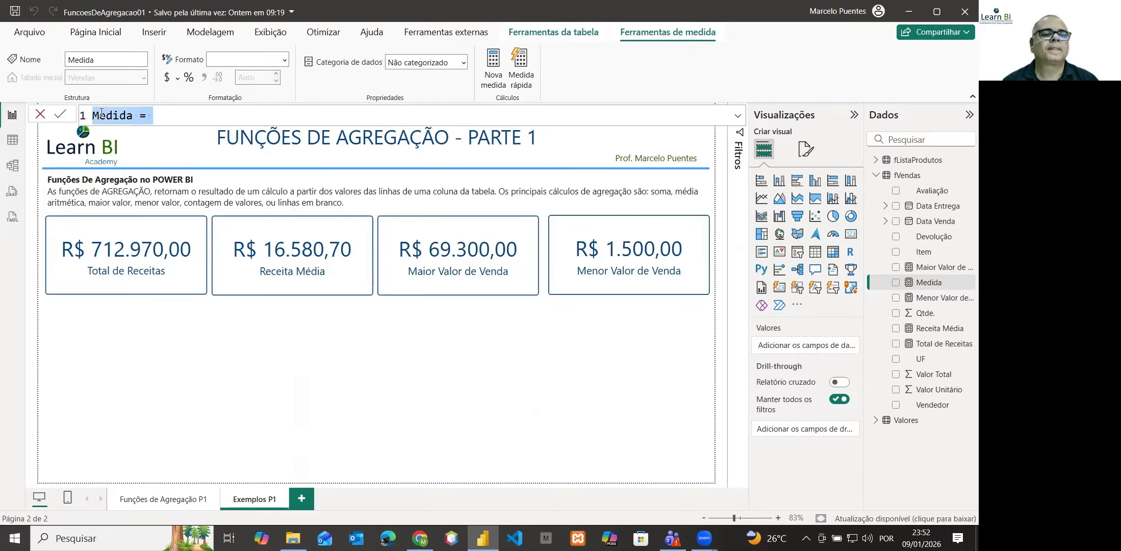
{"action": "double_click", "coordinate": [102, 115]}
{"action": "type", "text": "Ma"}
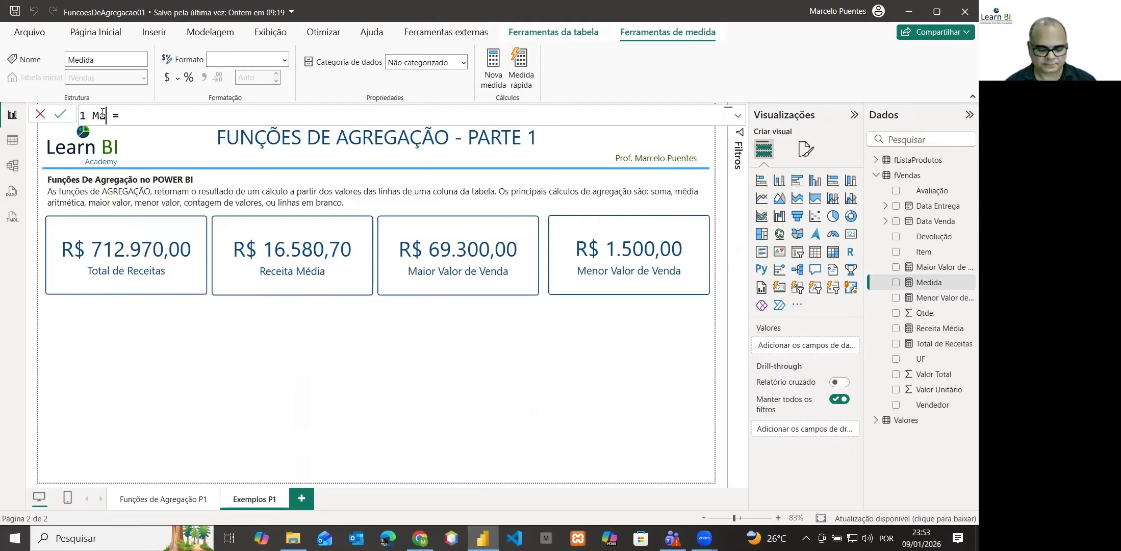
{"action": "type", "text": "ior V"}
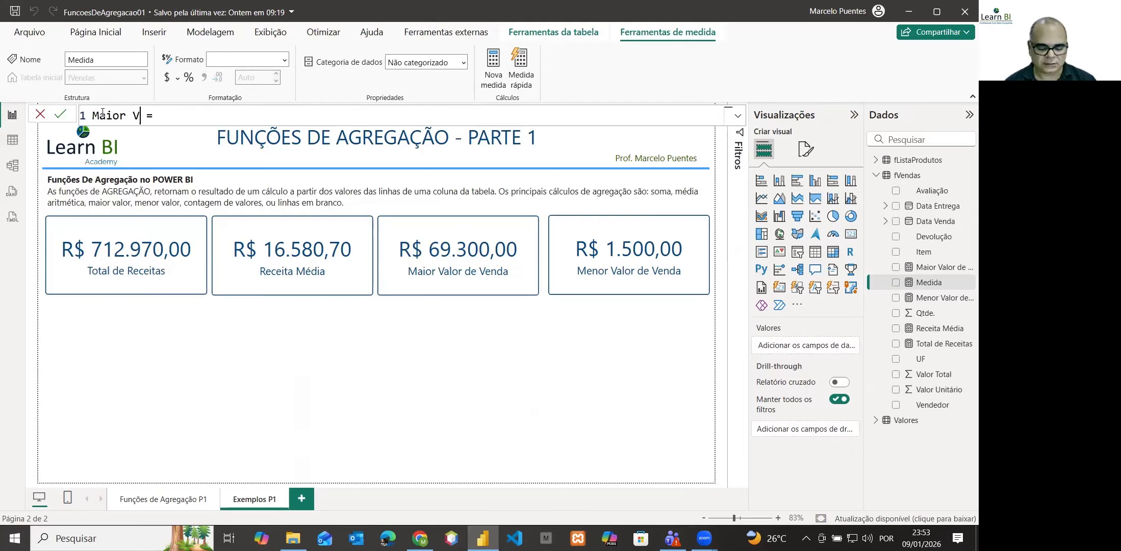
{"action": "type", "text": "alor de Venda"}
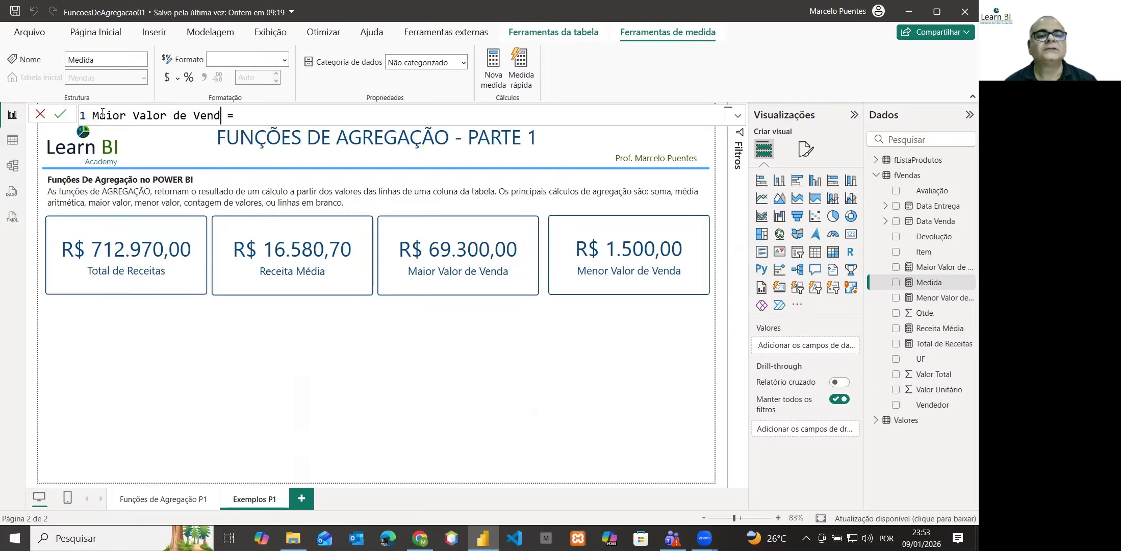
{"action": "type", "text": " - MAX"}
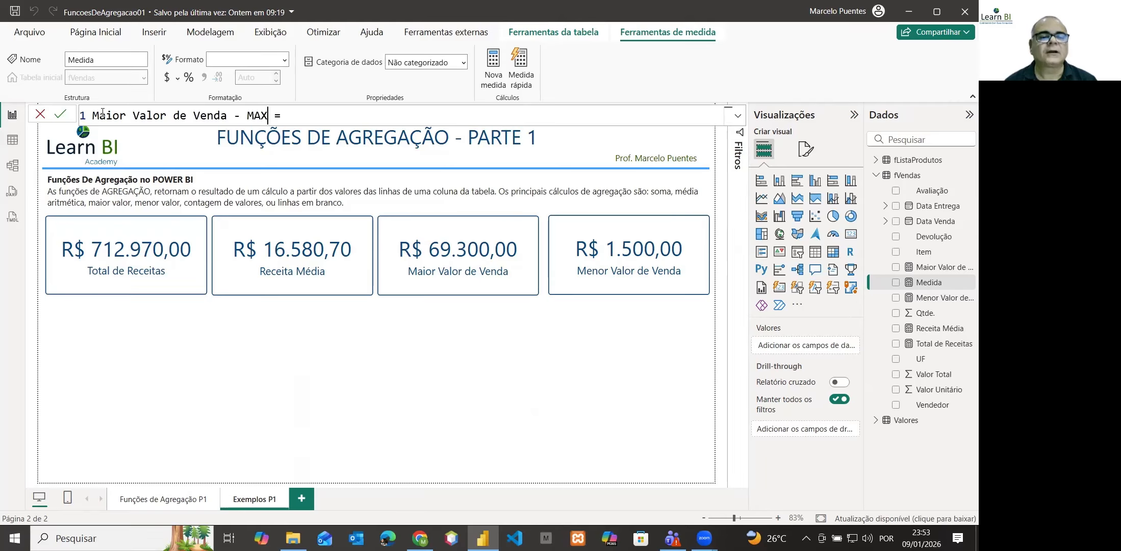
Step: Define the Maior Valor de Venda - MAX measure as MAX(fVendas[Valor Total]) and commit the formula
{"action": "key", "text": "End"}
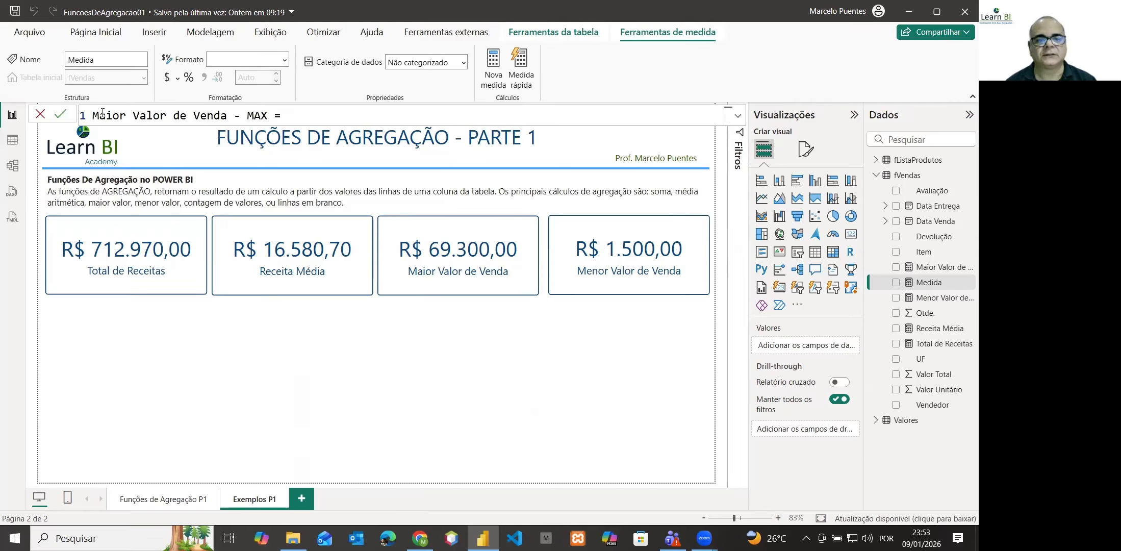
{"action": "type", "text": "MAX"}
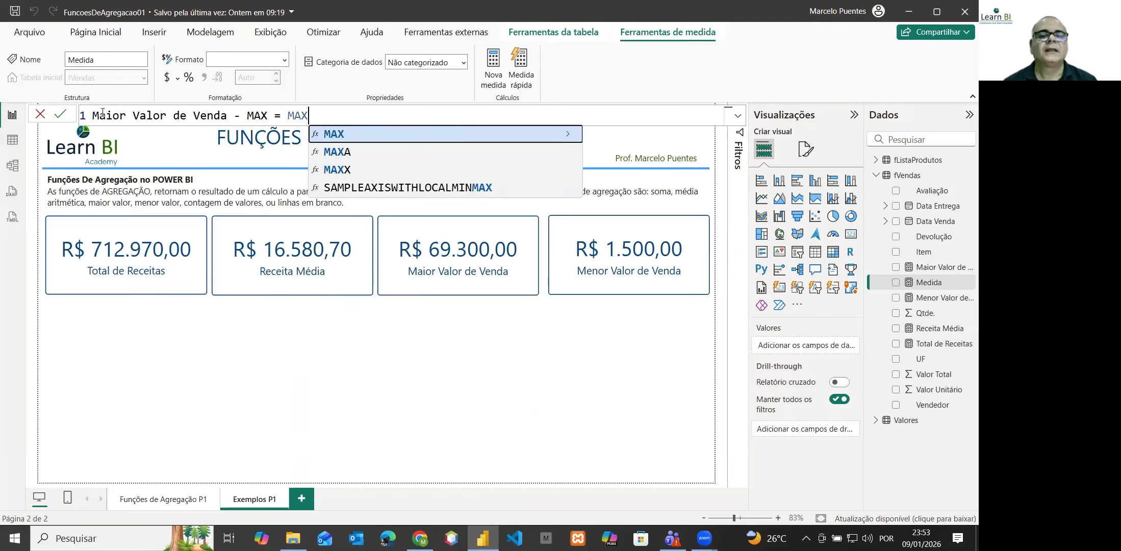
{"action": "left_click", "coordinate": [339, 135]}
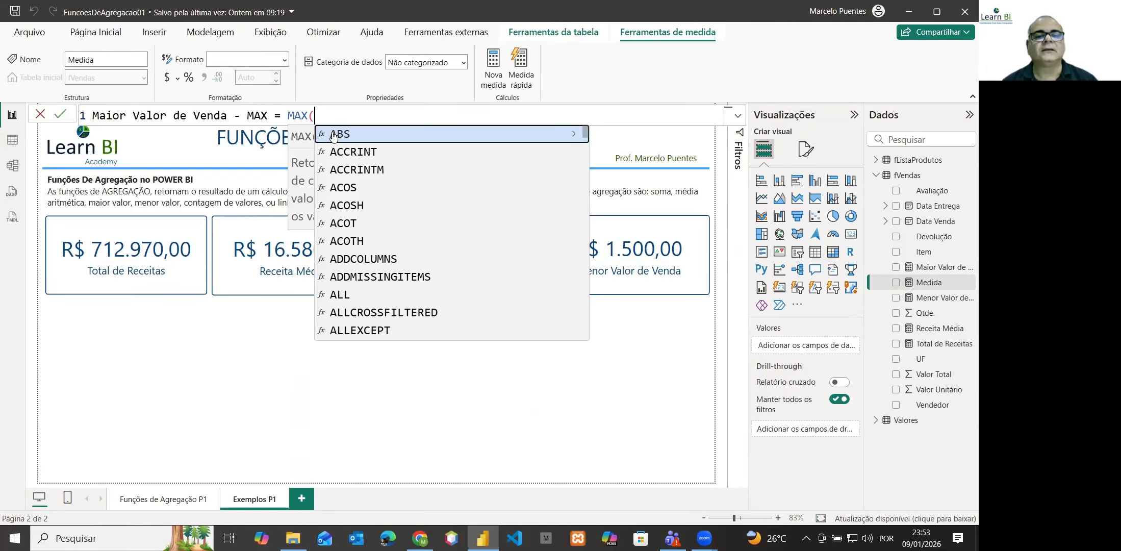
{"action": "type", "text": "fv"}
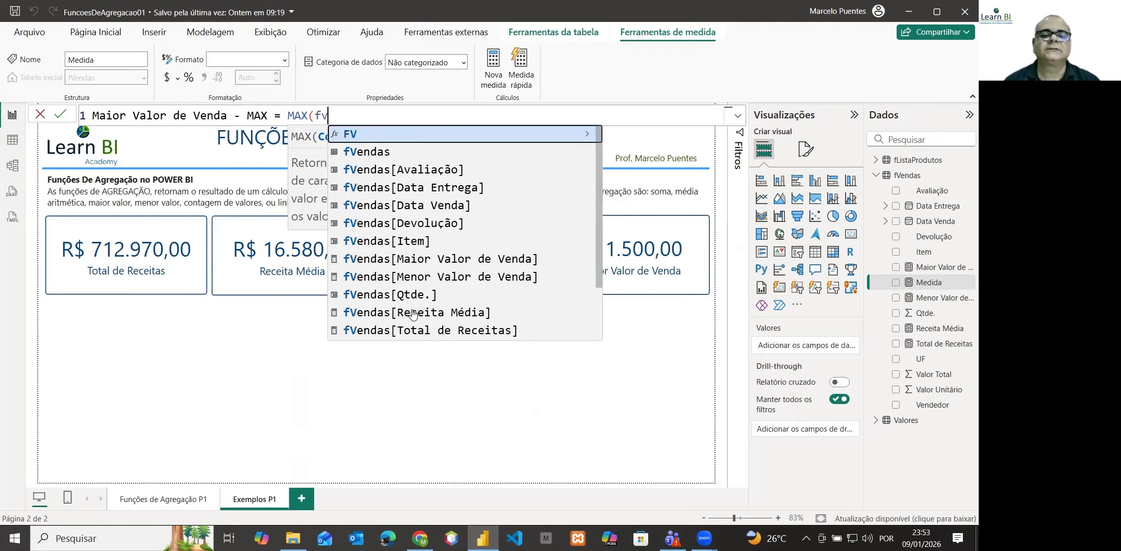
{"action": "scroll", "coordinate": [433, 285], "scroll_direction": "down", "scroll_amount": 1}
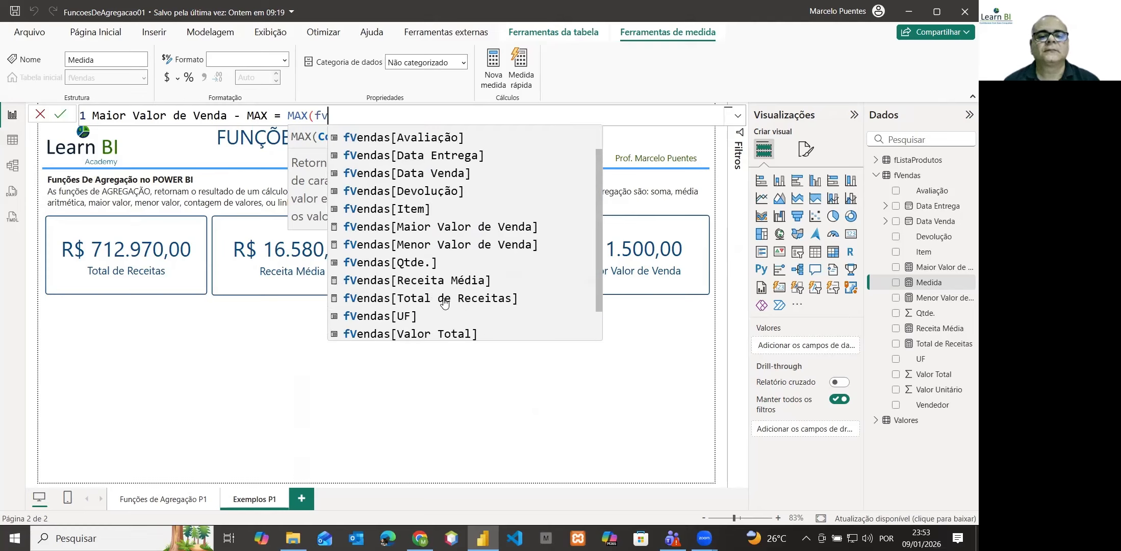
{"action": "scroll", "coordinate": [441, 302], "scroll_direction": "down", "scroll_amount": 1}
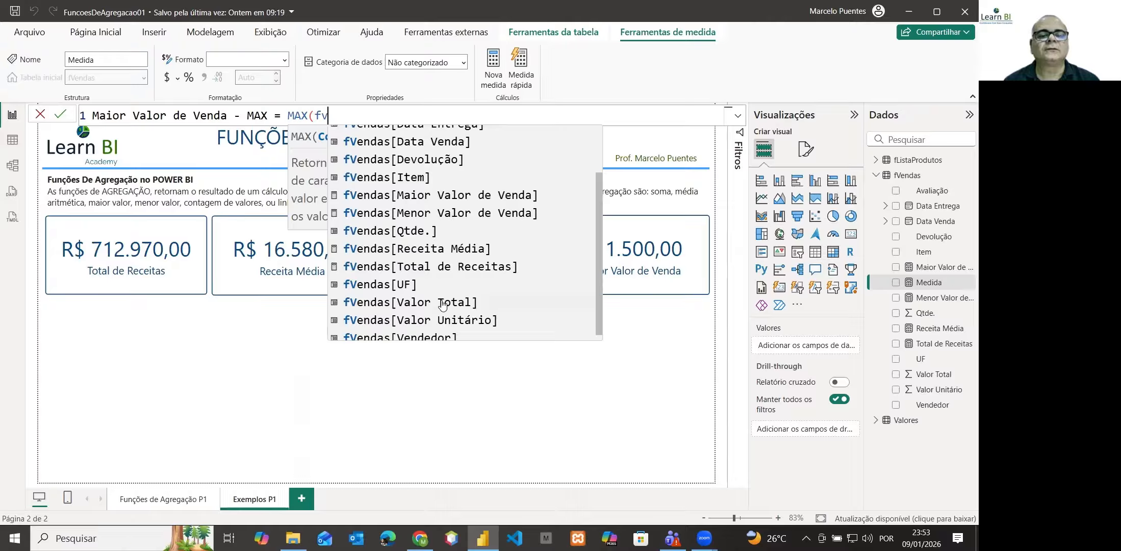
{"action": "double_click", "coordinate": [442, 303]}
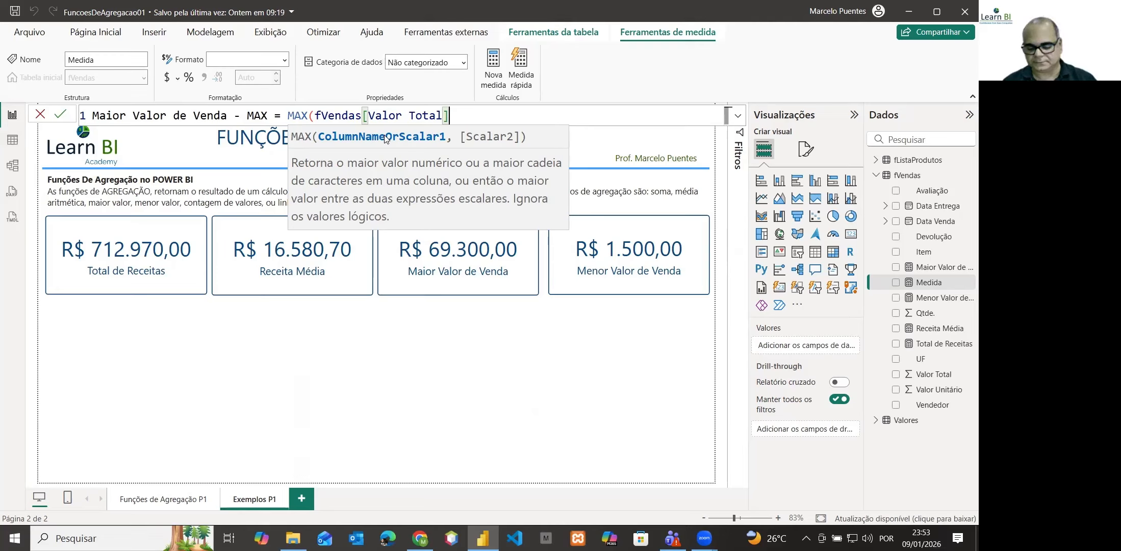
{"action": "type", "text": ")"}
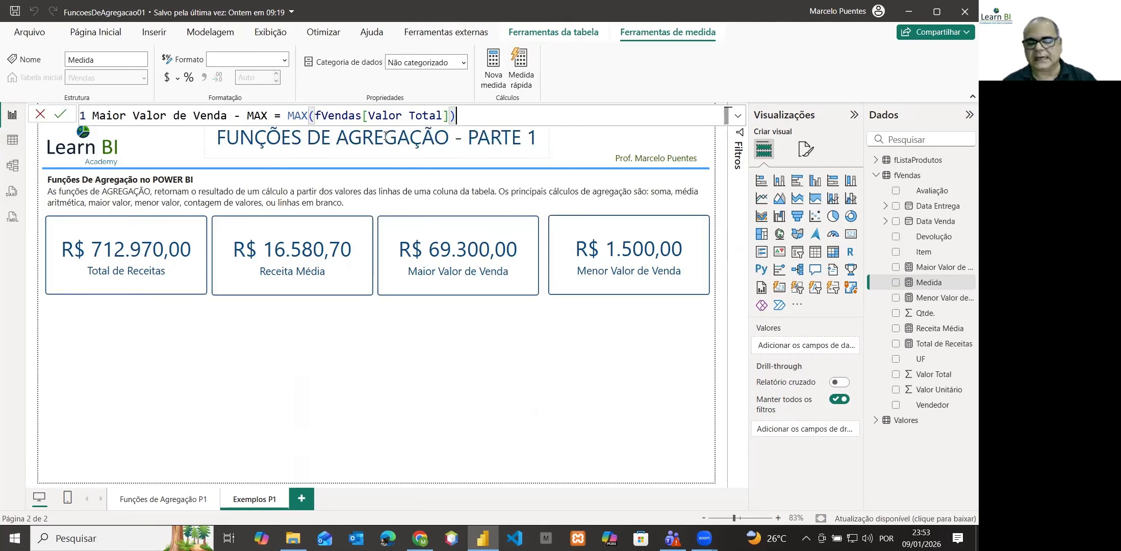
{"action": "key", "text": "Return"}
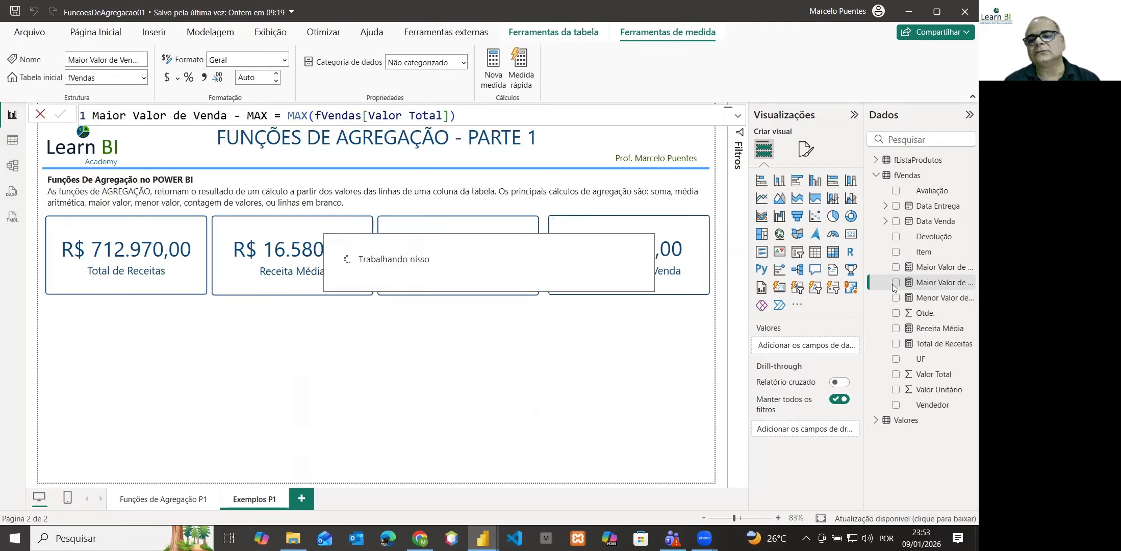
Step: Place the Maior Valor de Venda - MAX measure in the empty area below the Total de Receitas card and display it as a card (Cartão)
{"action": "left_click_drag", "start_coordinate": [927, 287], "coordinate": [141, 365]}
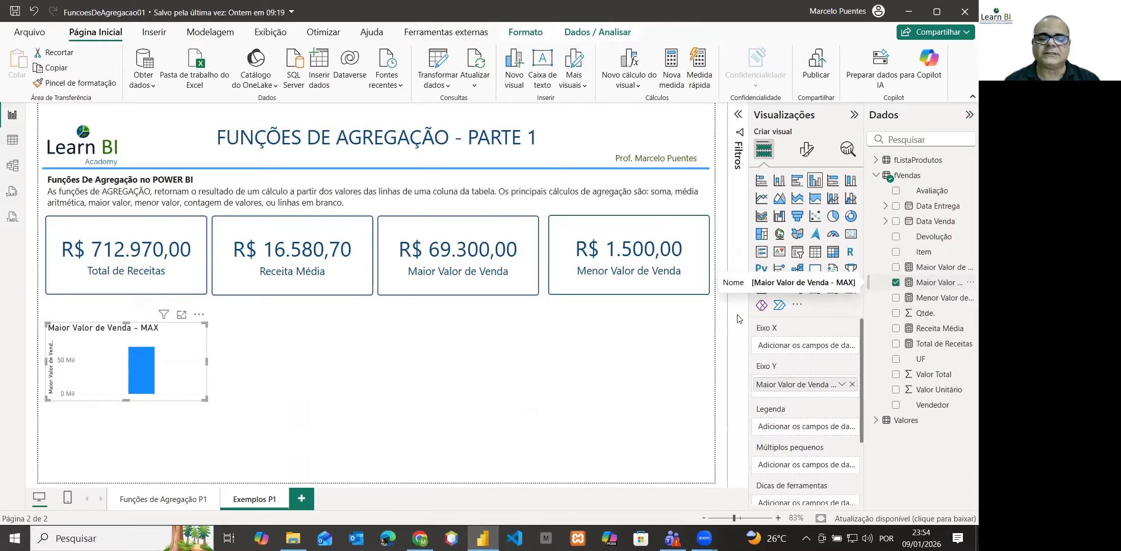
{"action": "mouse_move", "coordinate": [145, 382]}
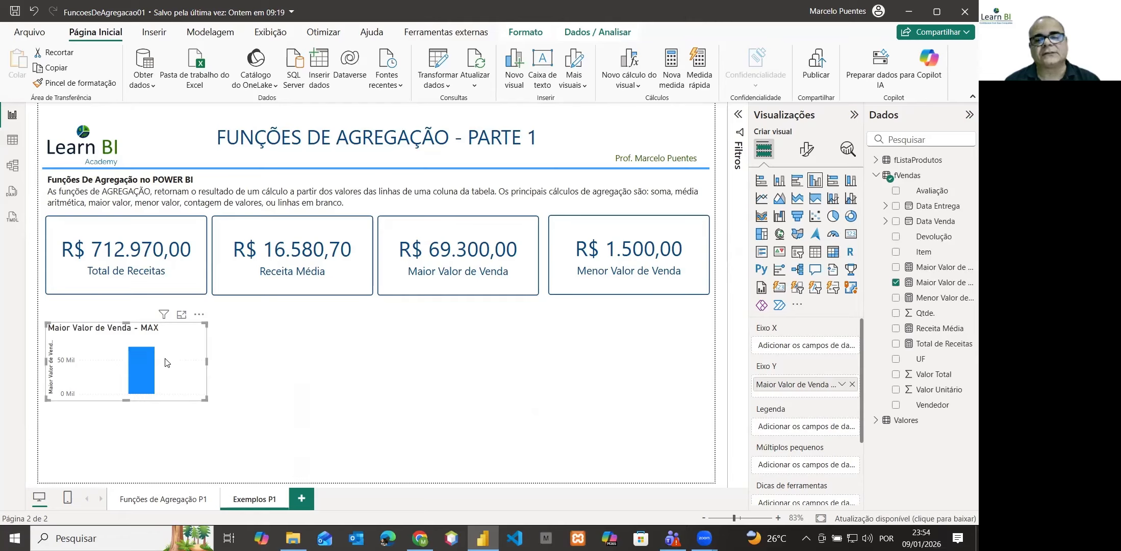
{"action": "left_click", "coordinate": [849, 235]}
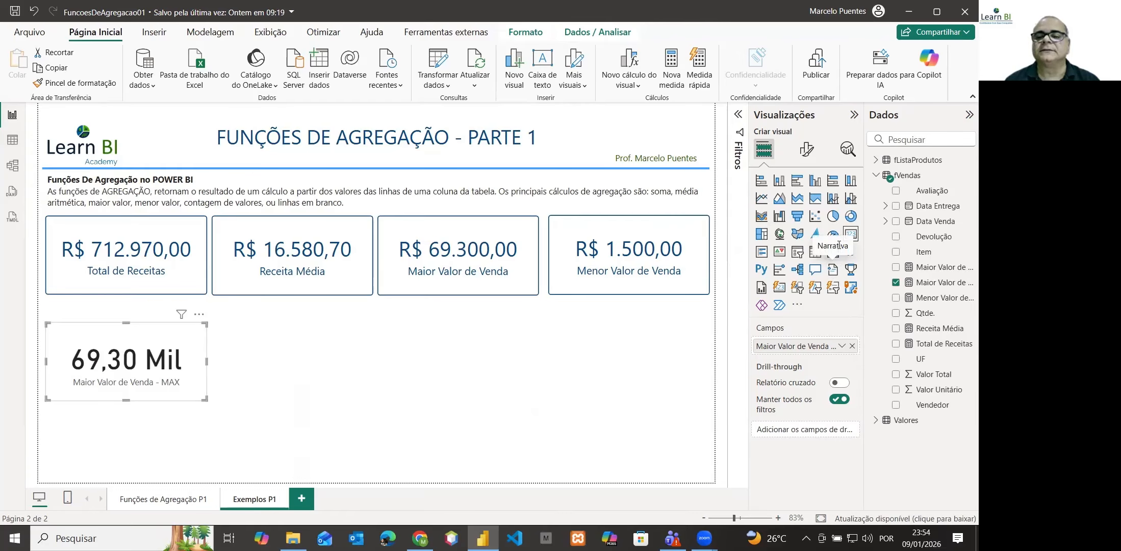
{"action": "left_click", "coordinate": [815, 182]}
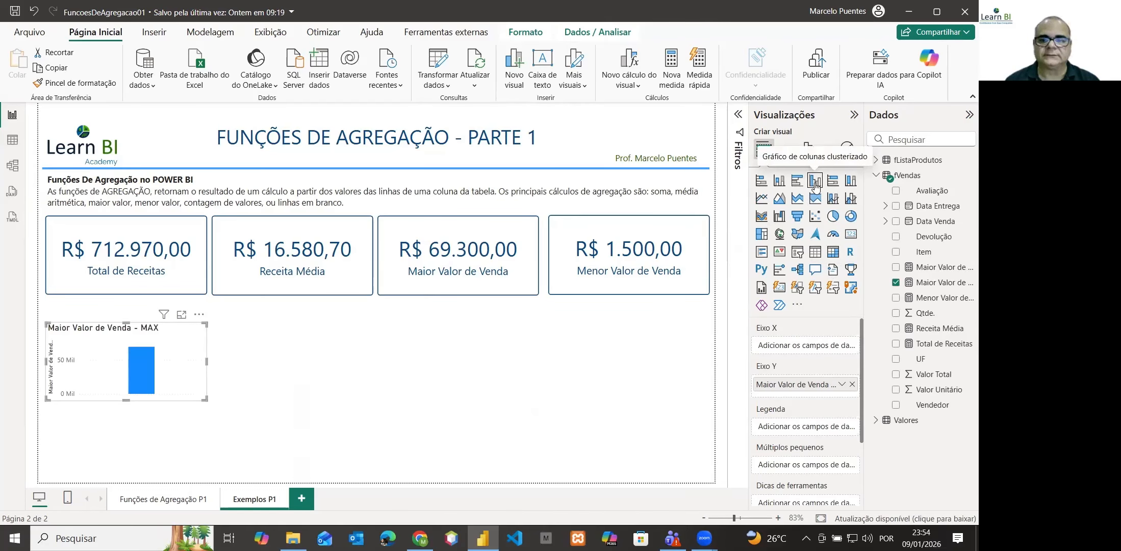
{"action": "left_click", "coordinate": [851, 234]}
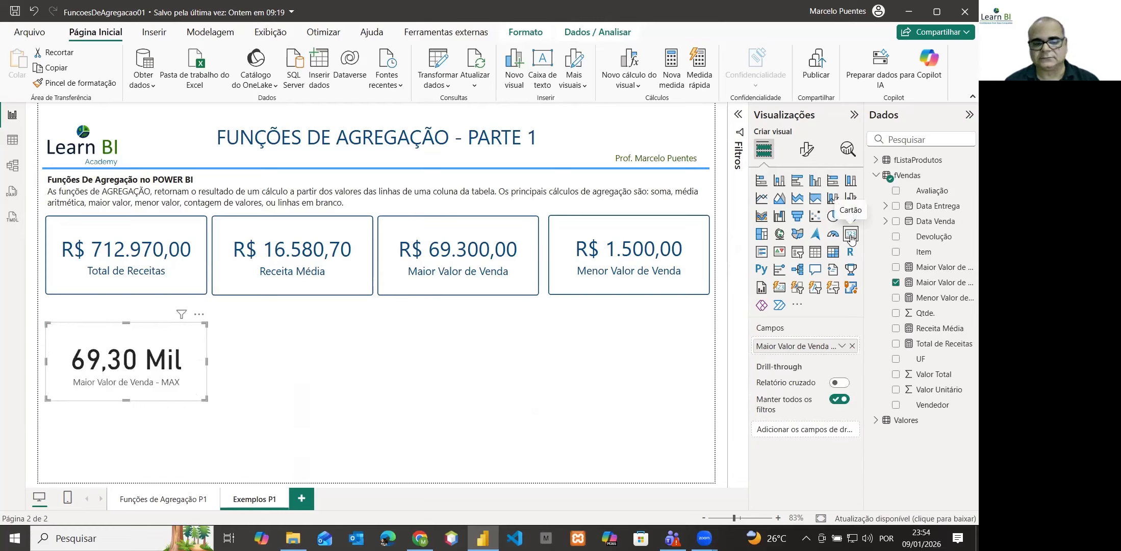
Step: Copy the Maior Valor de Venda card's formatting onto the Maior Valor de Venda - MAX card with the format painter
{"action": "left_click", "coordinate": [421, 290]}
{"action": "left_click", "coordinate": [74, 82]}
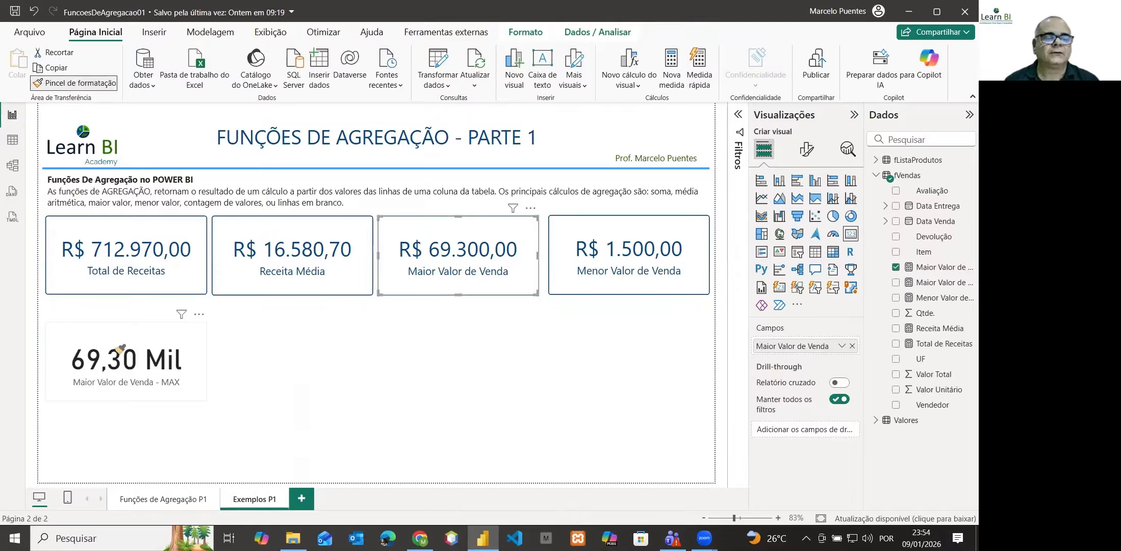
{"action": "left_click", "coordinate": [120, 348]}
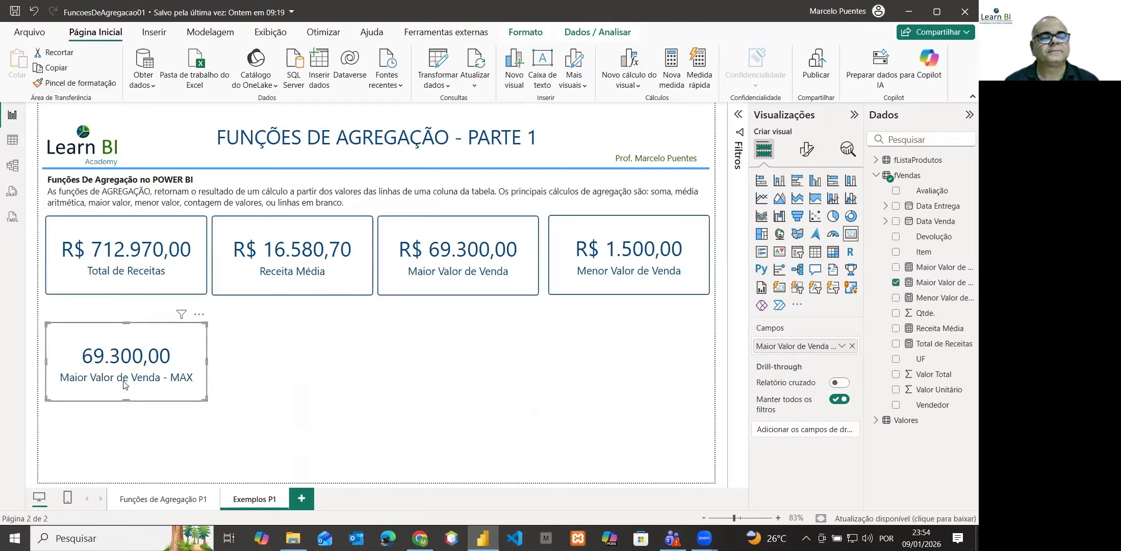
Step: Format the Maior Valor de Venda - MAX measure as currency (Moeda) in R$ Português (Brasil)
{"action": "left_click", "coordinate": [938, 283]}
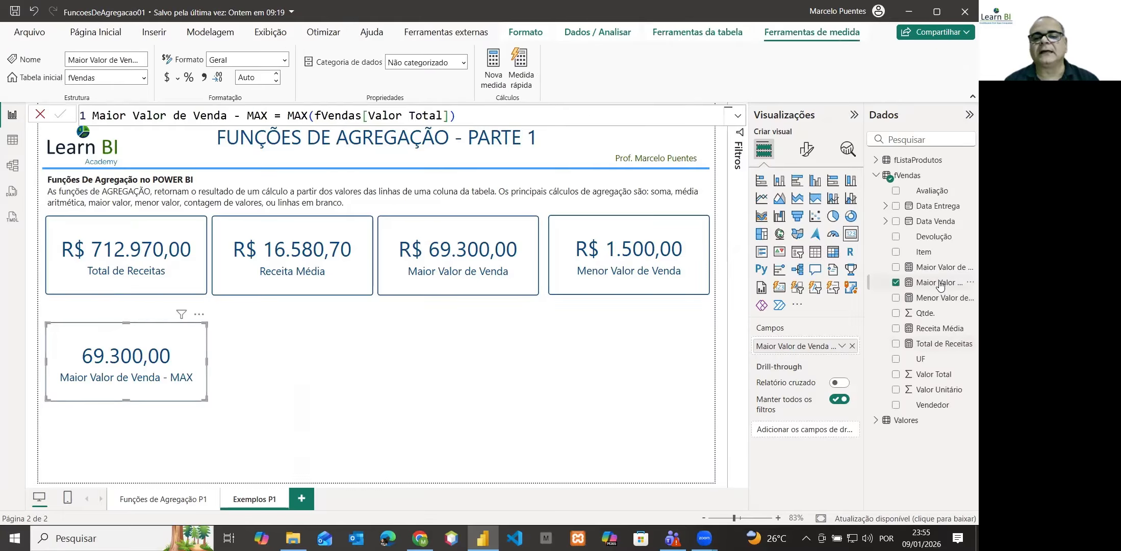
{"action": "left_click", "coordinate": [285, 62]}
{"action": "left_click", "coordinate": [244, 97]}
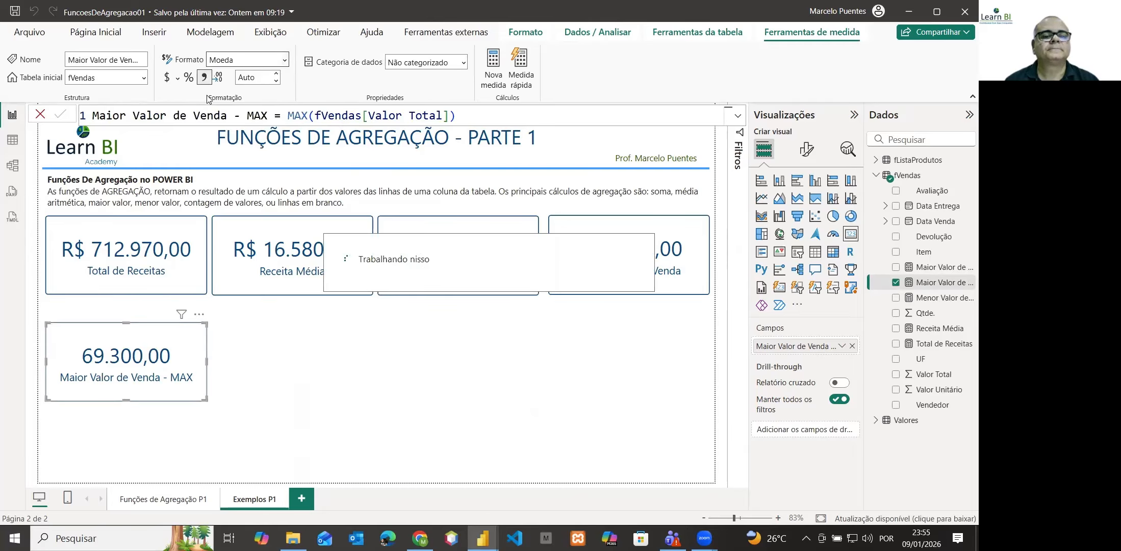
{"action": "left_click", "coordinate": [179, 80]}
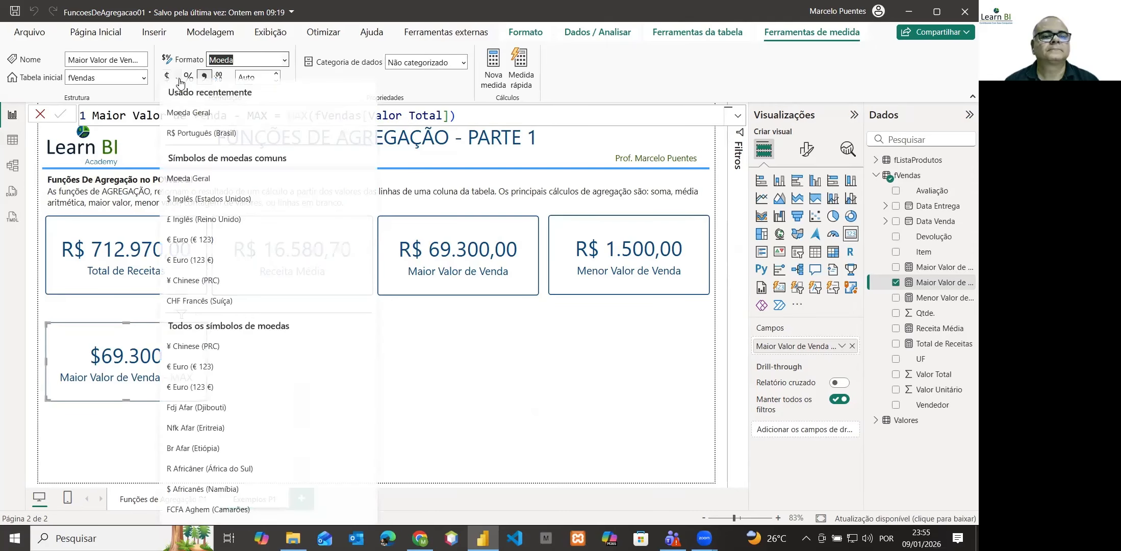
{"action": "left_click", "coordinate": [183, 141]}
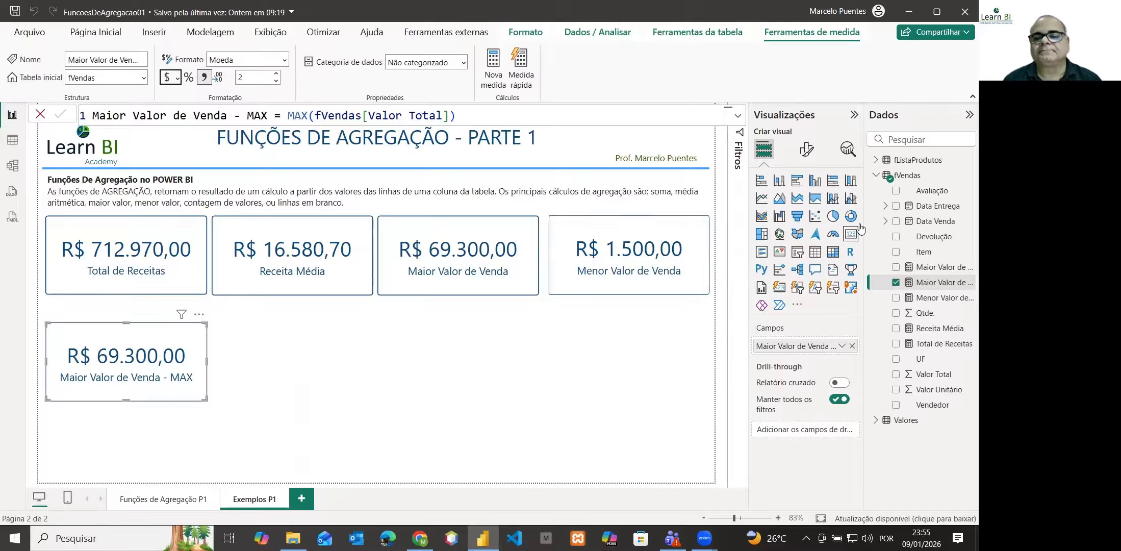
Step: Create a new measure in the fVendas table and name it Menor Valor de Venda - MIN
{"action": "right_click", "coordinate": [912, 178]}
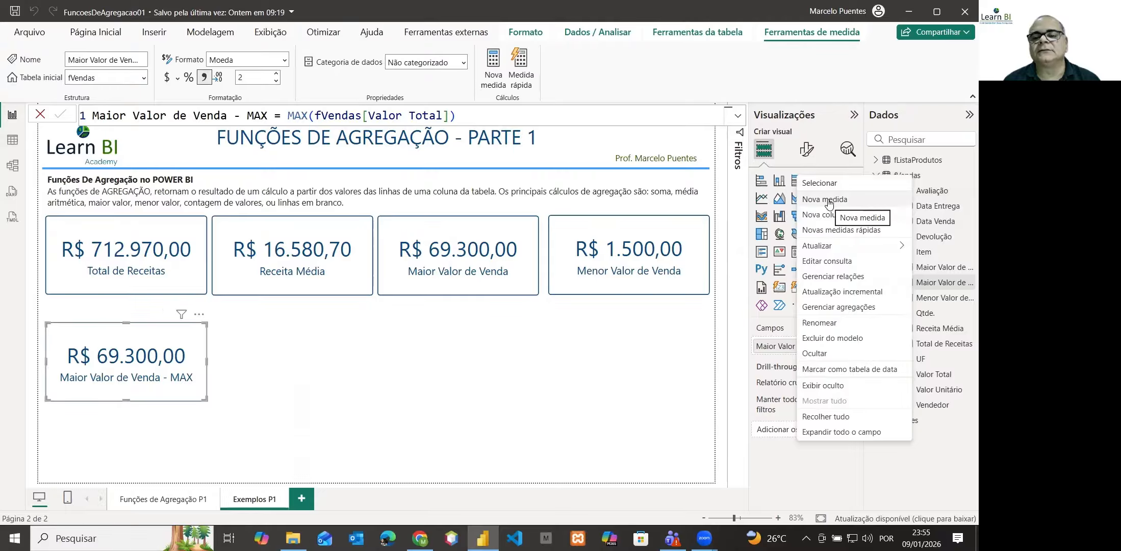
{"action": "left_click", "coordinate": [827, 203]}
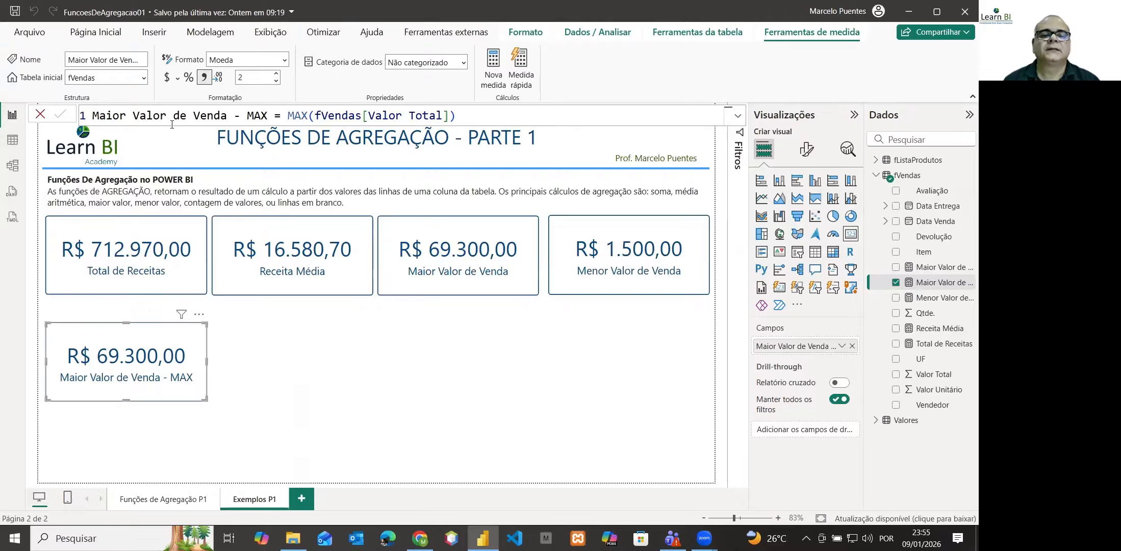
{"action": "double_click", "coordinate": [112, 118]}
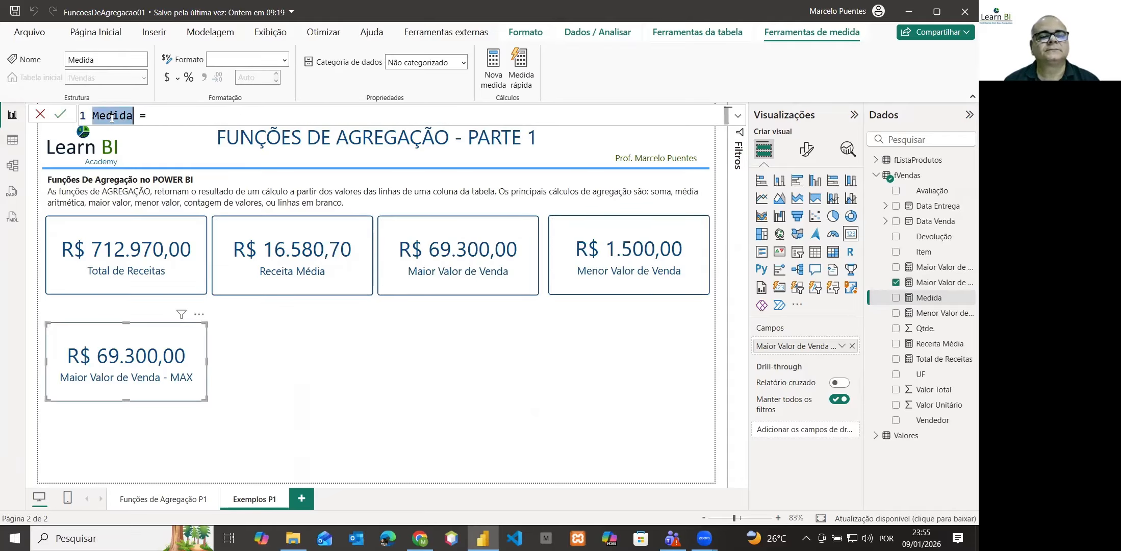
{"action": "type", "text": "Menor Valor de "}
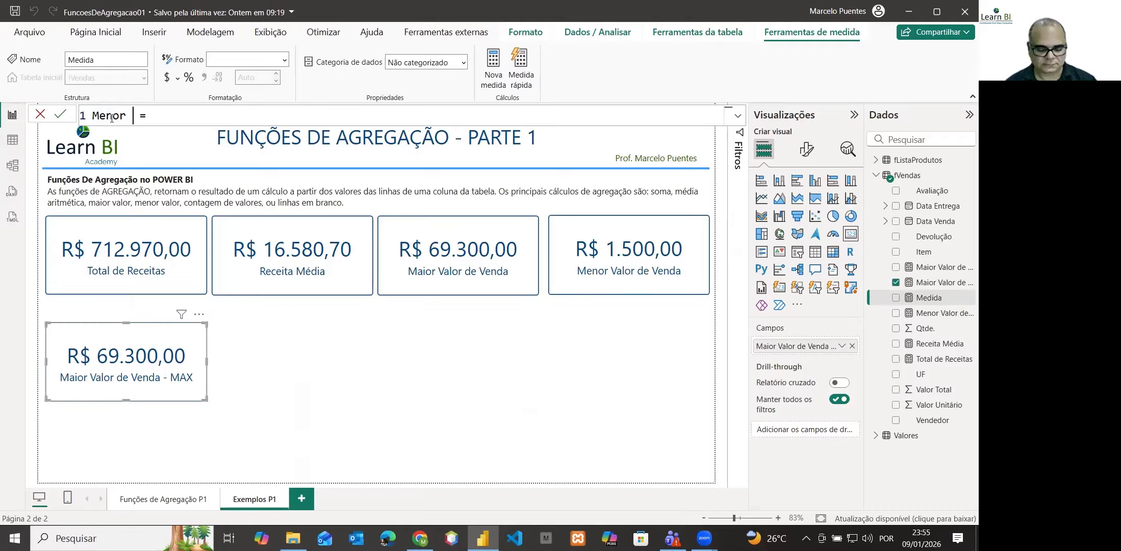
{"action": "type", "text": "Venda"}
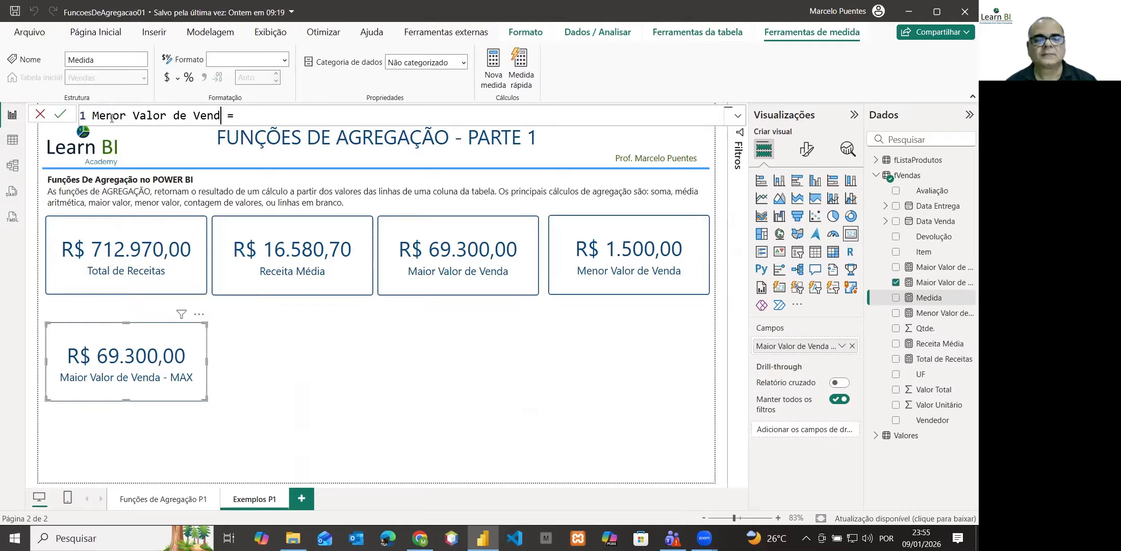
{"action": "type", "text": " - MIN = "}
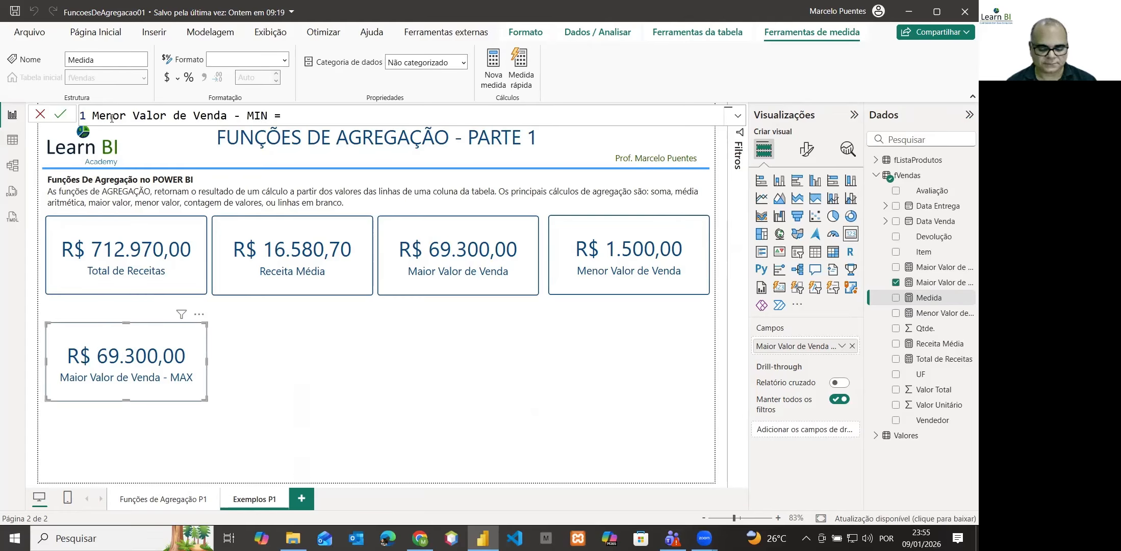
Step: Define the Menor Valor de Venda - MIN measure as MIN(fVendas[Valor Total]) and commit the formula
{"action": "type", "text": "MIN"}
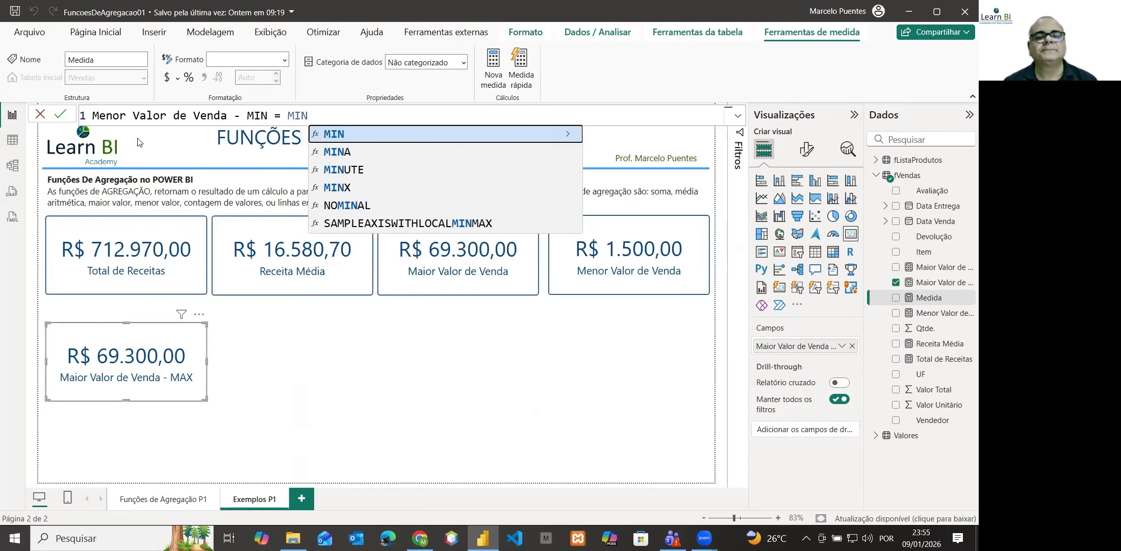
{"action": "left_click", "coordinate": [336, 136]}
{"action": "type", "text": "fV"}
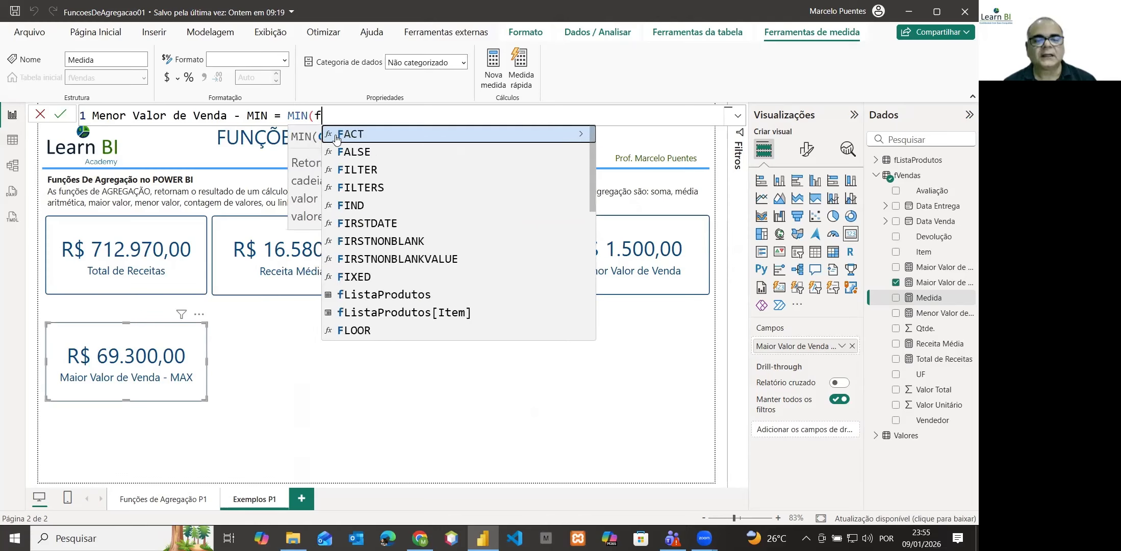
{"action": "scroll", "coordinate": [408, 296], "scroll_direction": "down", "scroll_amount": 2}
{"action": "scroll", "coordinate": [408, 296], "scroll_direction": "down", "scroll_amount": 1}
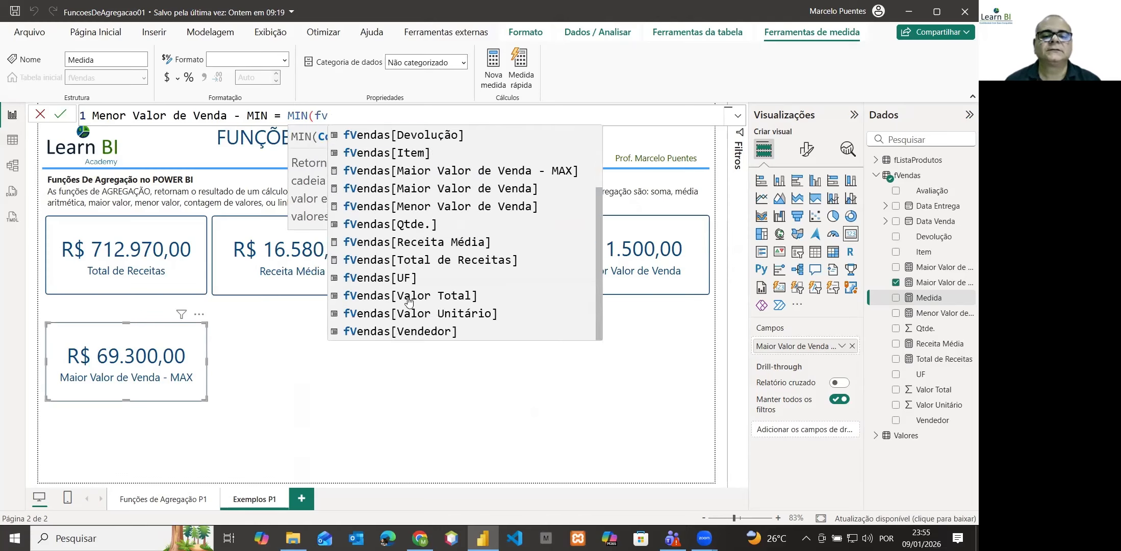
{"action": "left_click", "coordinate": [410, 297]}
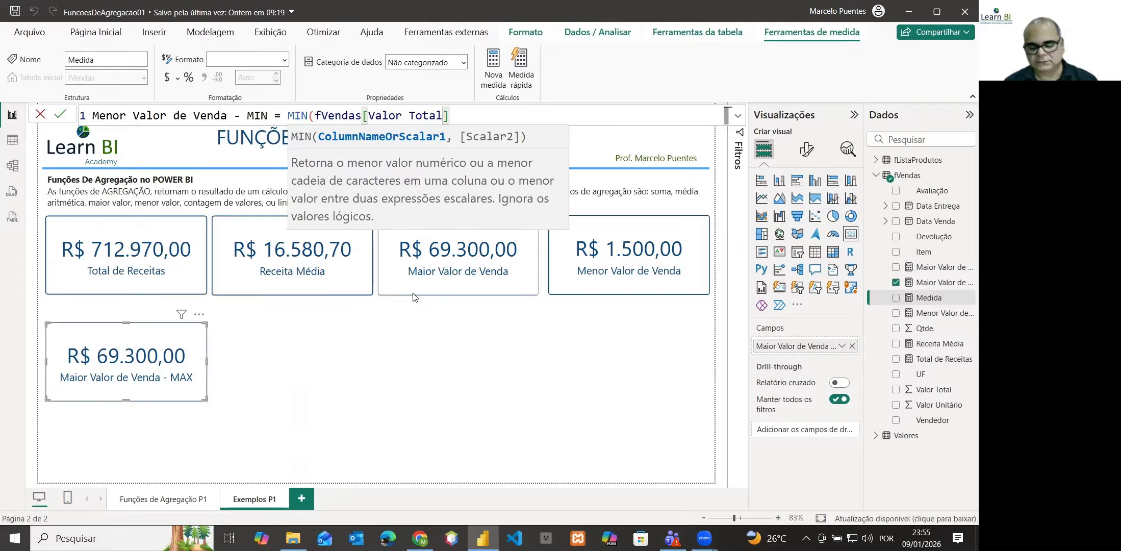
{"action": "type", "text": ")"}
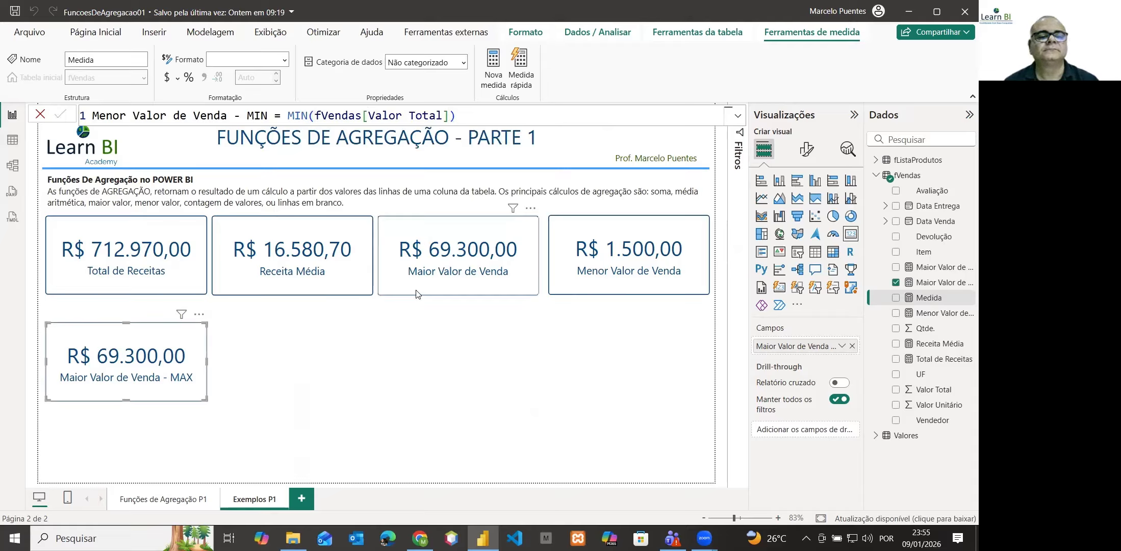
{"action": "key", "text": "Return"}
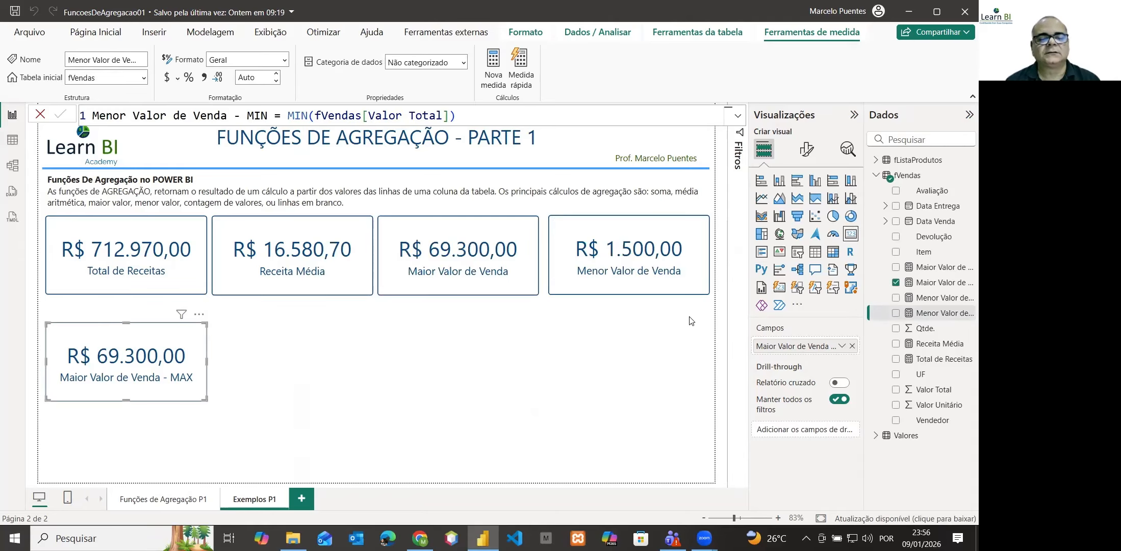
Step: Add a card showing Menor Valor de Venda - MIN and move the MAX card directly beneath the Maior Valor de Venda card
{"action": "left_click", "coordinate": [467, 340]}
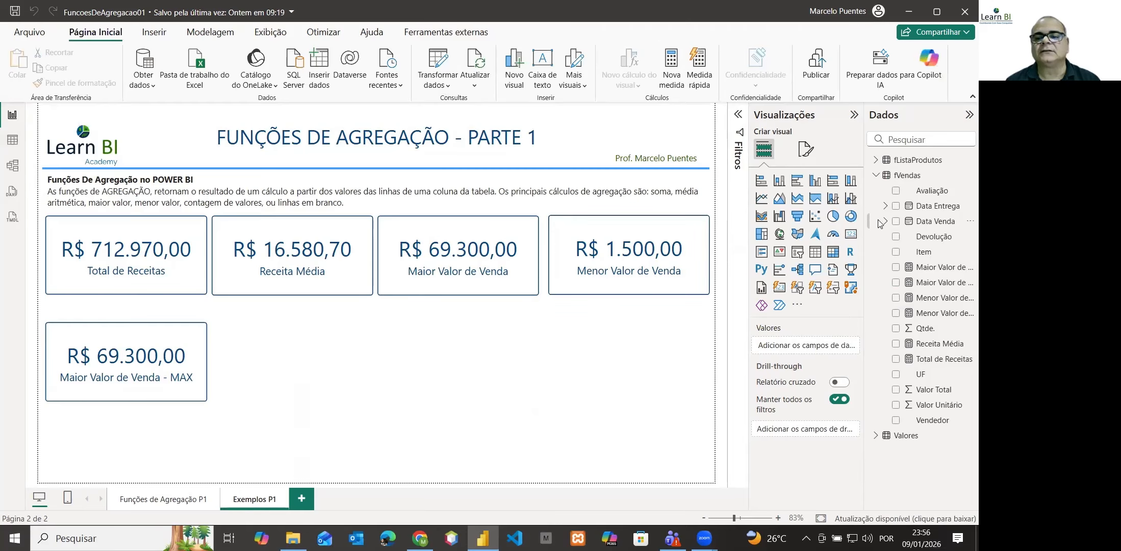
{"action": "left_click", "coordinate": [850, 236]}
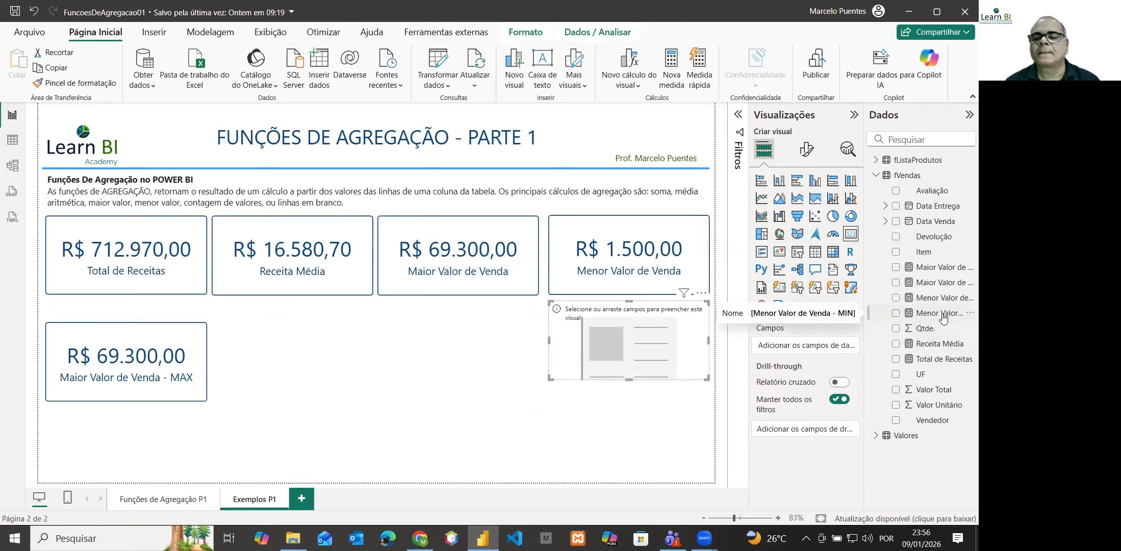
{"action": "left_click_drag", "start_coordinate": [942, 317], "coordinate": [828, 348]}
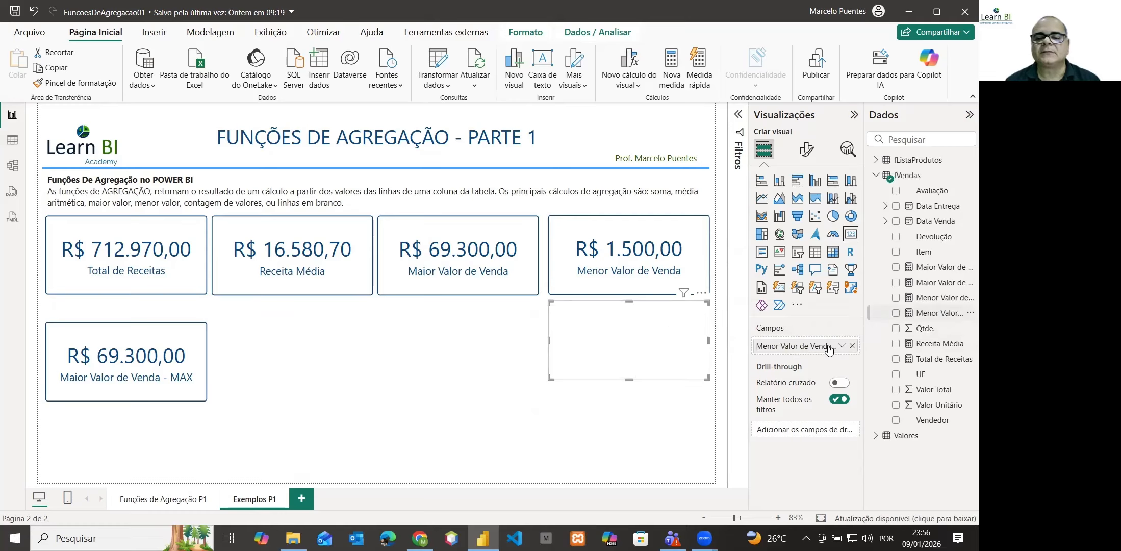
{"action": "left_click_drag", "start_coordinate": [162, 390], "coordinate": [482, 370]}
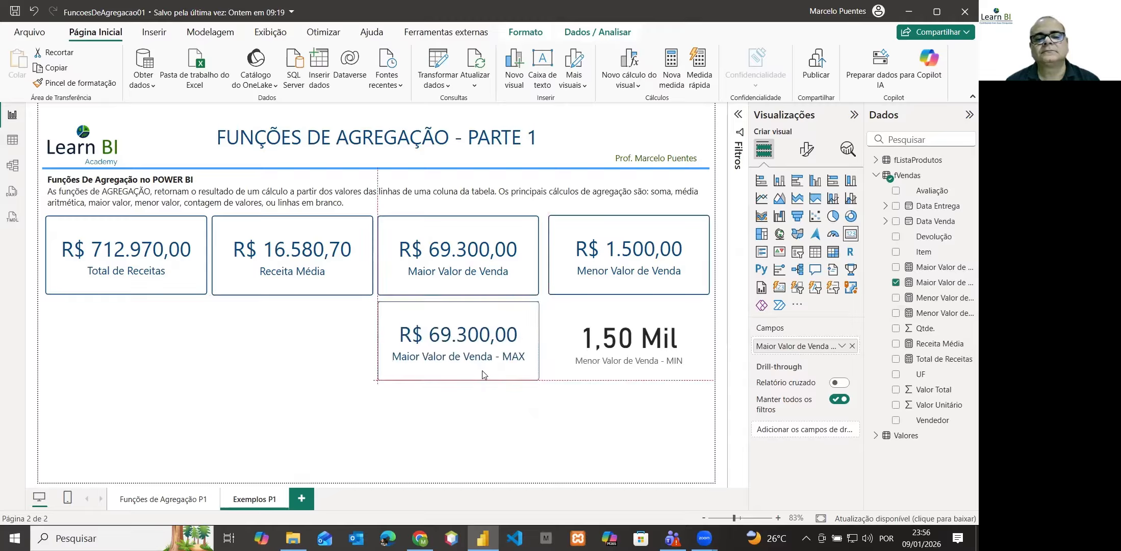
Step: Copy the Menor Valor de Venda card's formatting onto the Menor Valor de Venda - MIN card with the format painter
{"action": "left_click", "coordinate": [567, 291]}
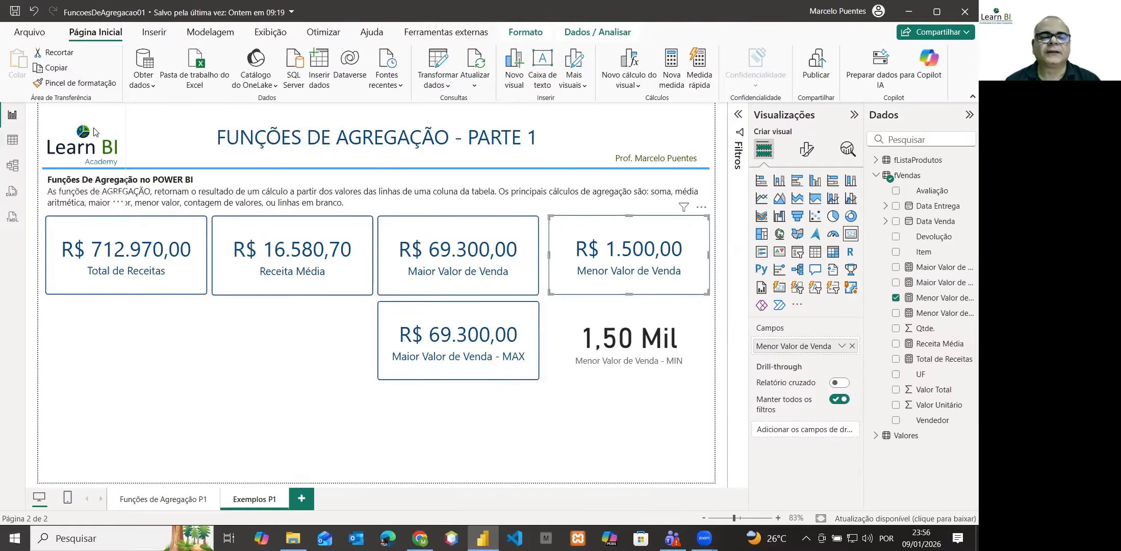
{"action": "left_click", "coordinate": [88, 90]}
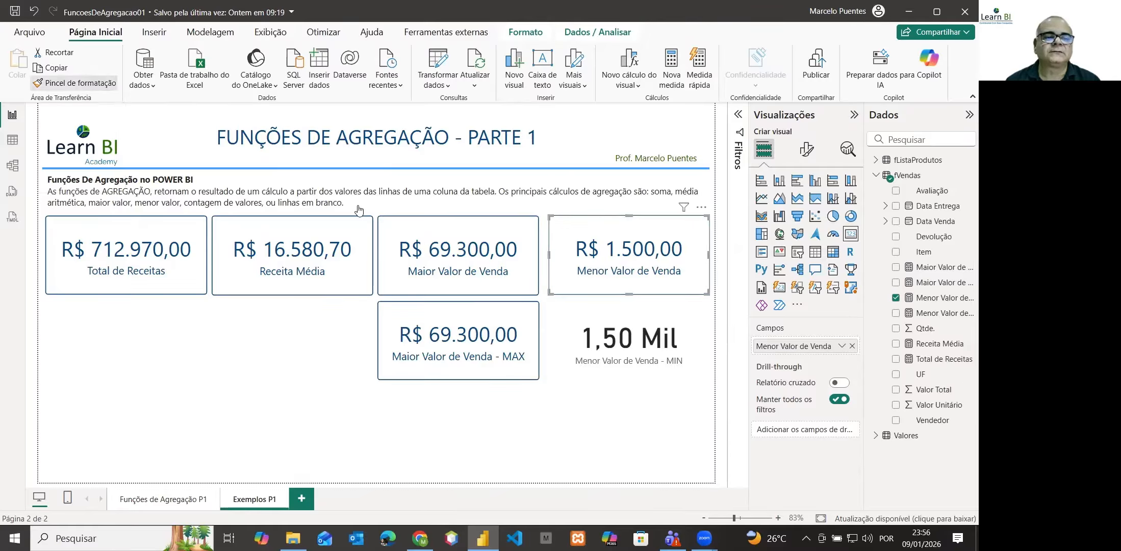
{"action": "left_click", "coordinate": [608, 314]}
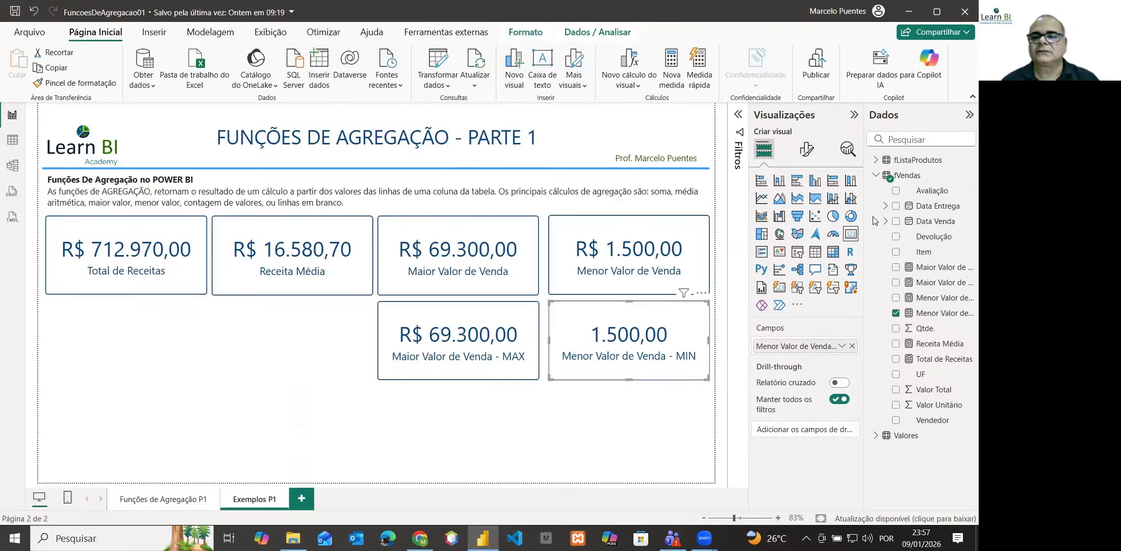
Step: Create a new measure in the fVendas table and name it Maior Resultado
{"action": "right_click", "coordinate": [907, 179]}
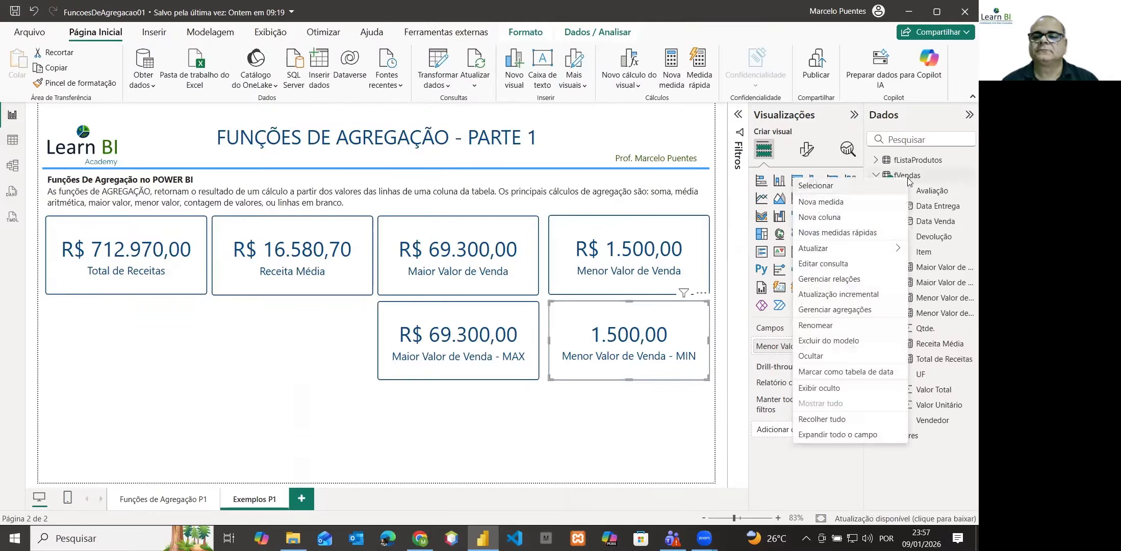
{"action": "left_click", "coordinate": [821, 202]}
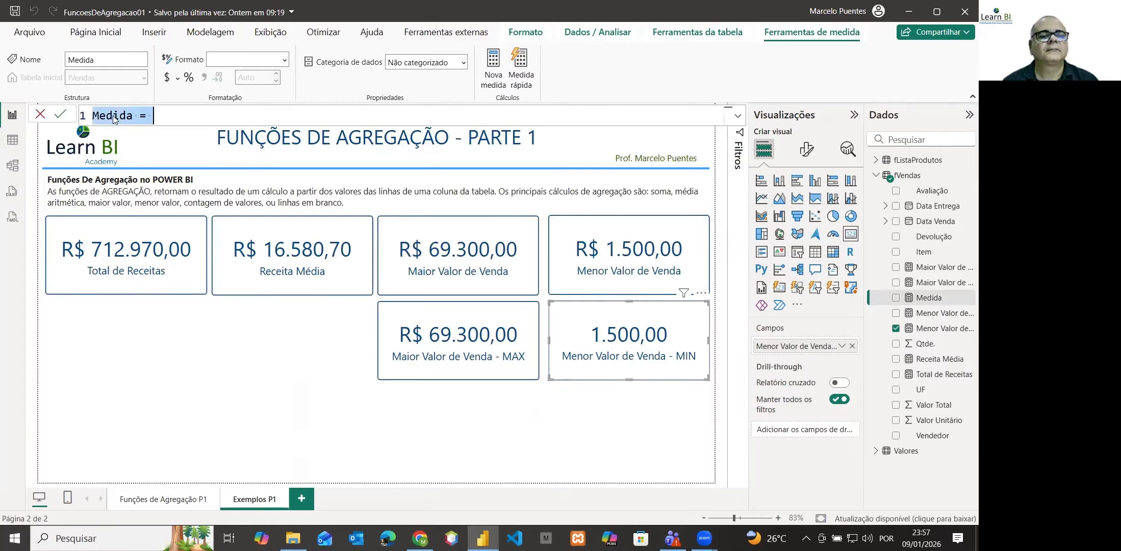
{"action": "double_click", "coordinate": [114, 115]}
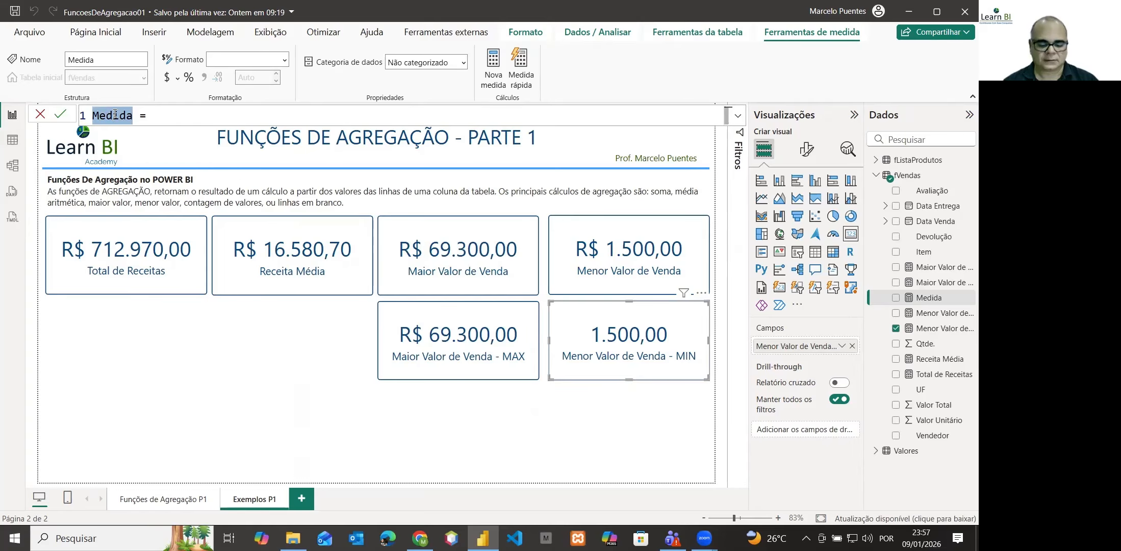
{"action": "type", "text": "Menor Valor"}
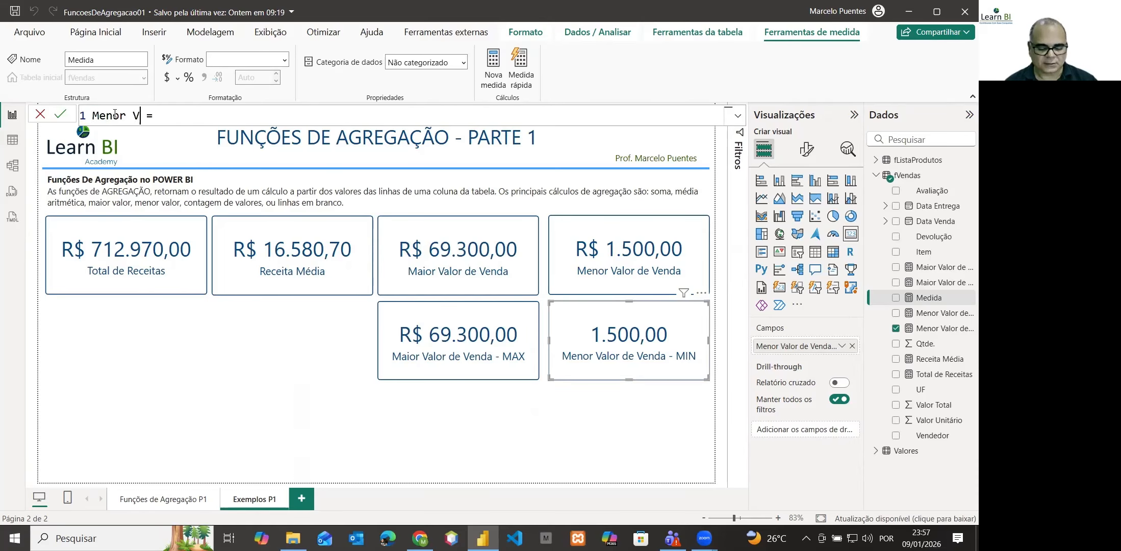
{"action": "type", "text": " d"}
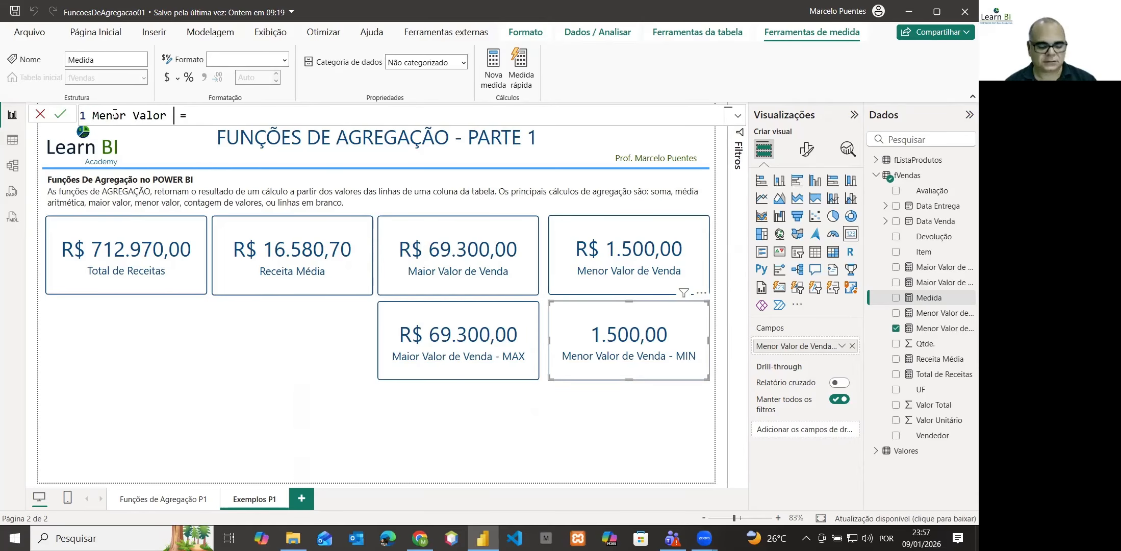
{"action": "key", "text": "BackSpace"}
{"action": "key", "text": "BackSpace"}
{"action": "key", "text": "BackSpace"}
{"action": "key", "text": "BackSpace"}
{"action": "key", "text": "BackSpace"}
{"action": "key", "text": "BackSpace"}
{"action": "key", "text": "BackSpace"}
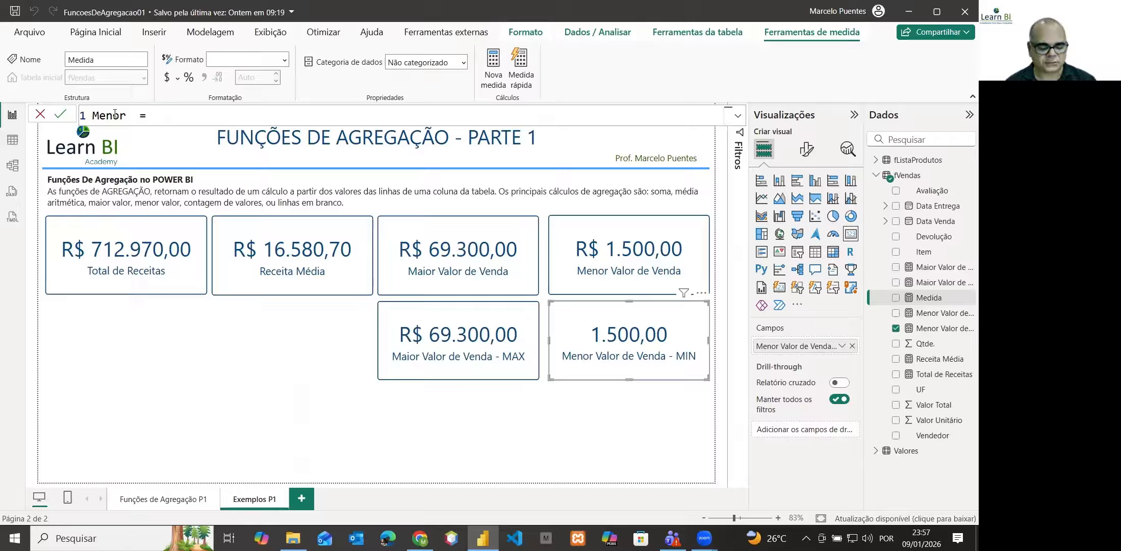
{"action": "type", "text": "Resultado"}
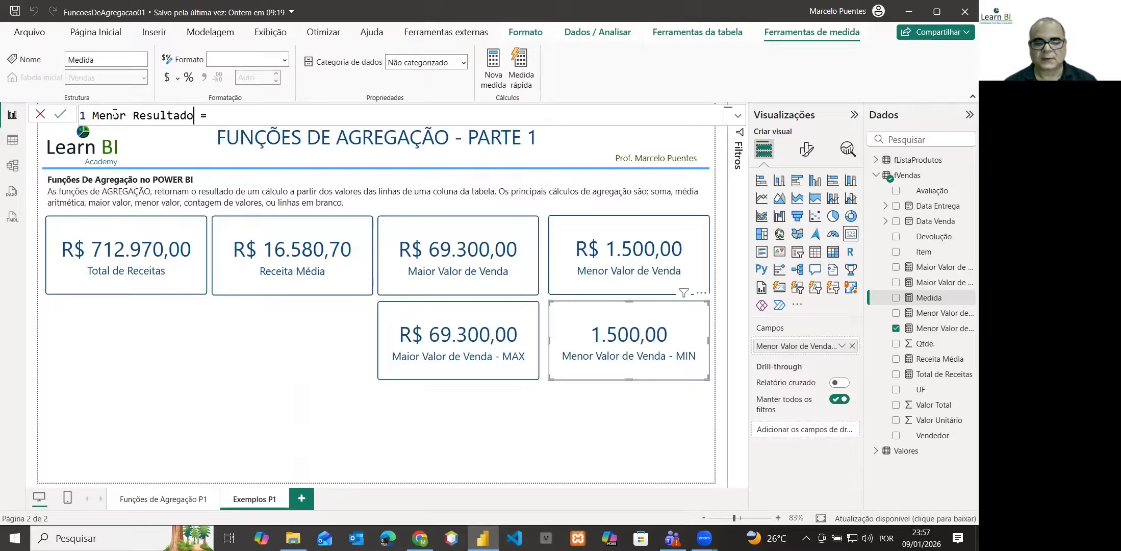
{"action": "double_click", "coordinate": [115, 113]}
{"action": "type", "text": "Maior"}
Step: Define the Maior Resultado measure as MAX((4+4),(2+2)) and commit the formula
{"action": "left_click", "coordinate": [229, 116]}
{"action": "type", "text": "MAX(vf"}
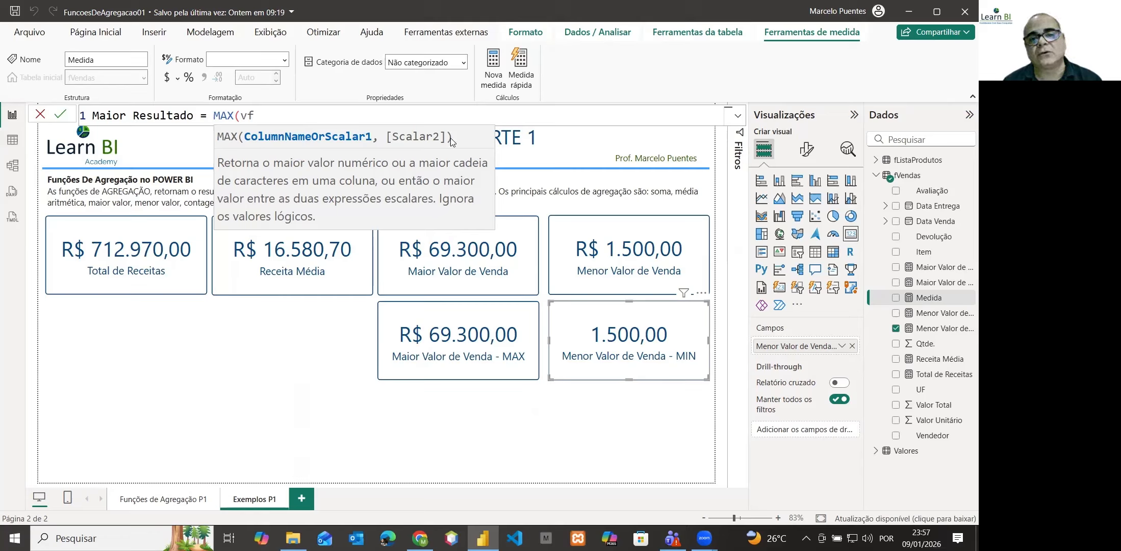
{"action": "double_click", "coordinate": [245, 115]}
{"action": "type", "text": "("}
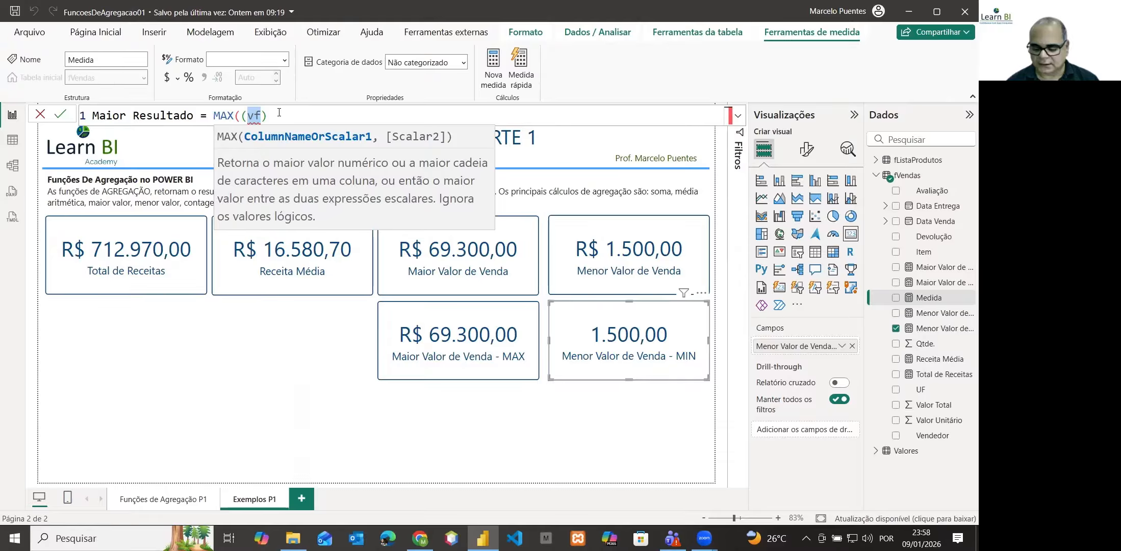
{"action": "type", "text": "4+4)"}
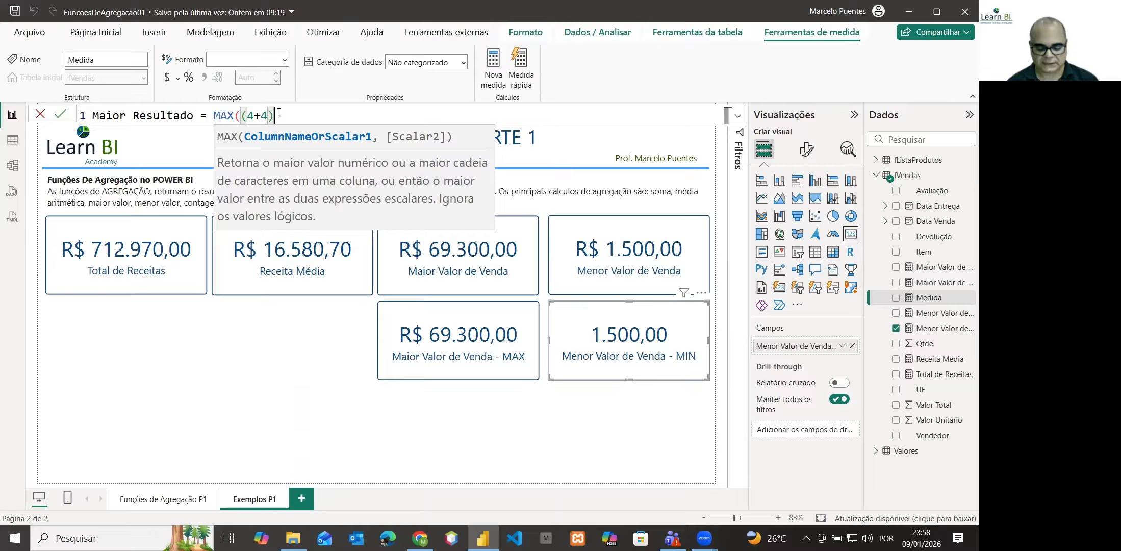
{"action": "type", "text": ","}
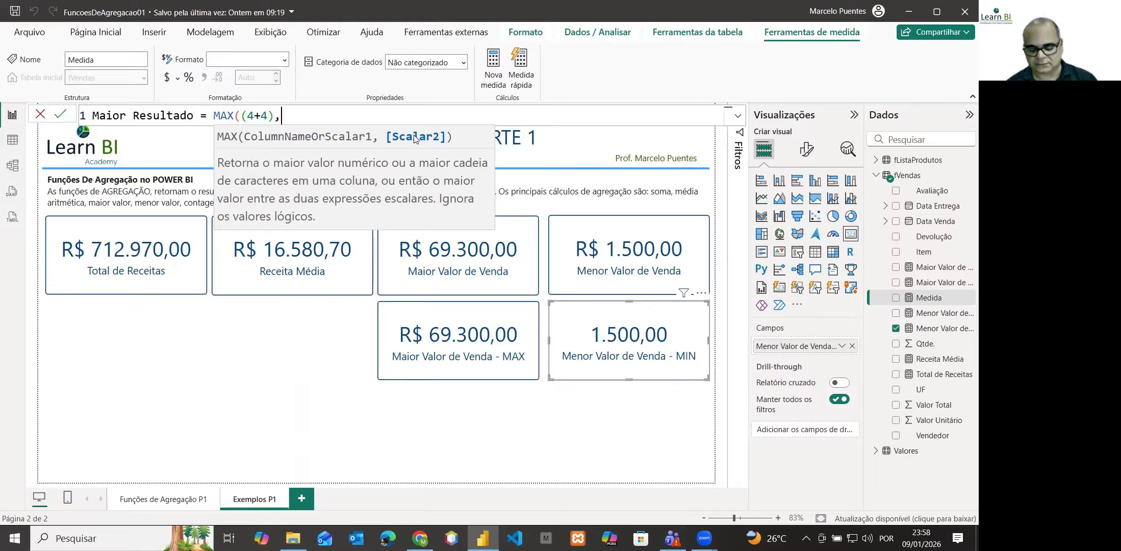
{"action": "type", "text": "(2+2))"}
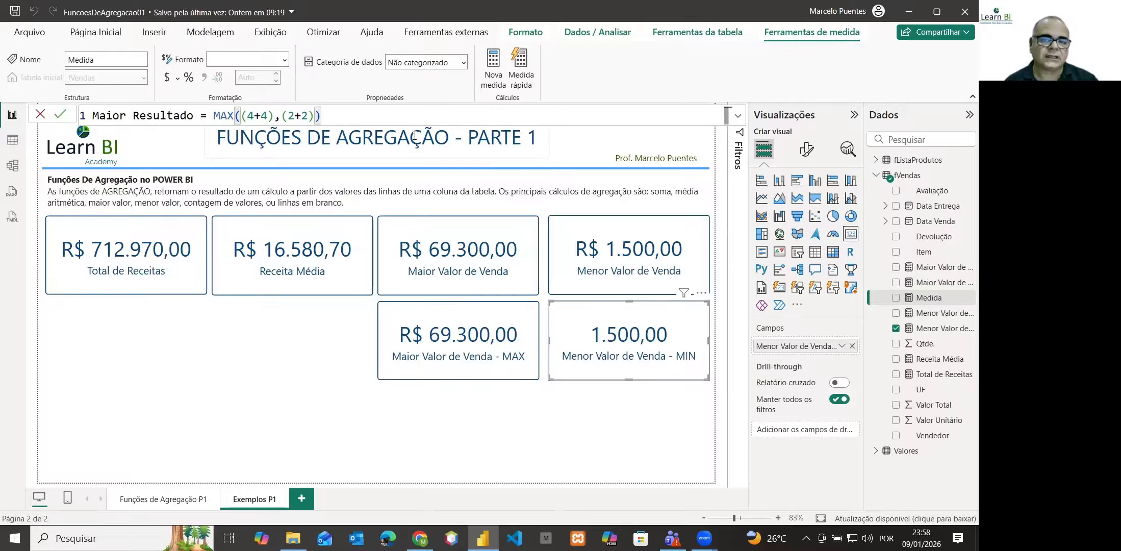
{"action": "key", "text": "Return"}
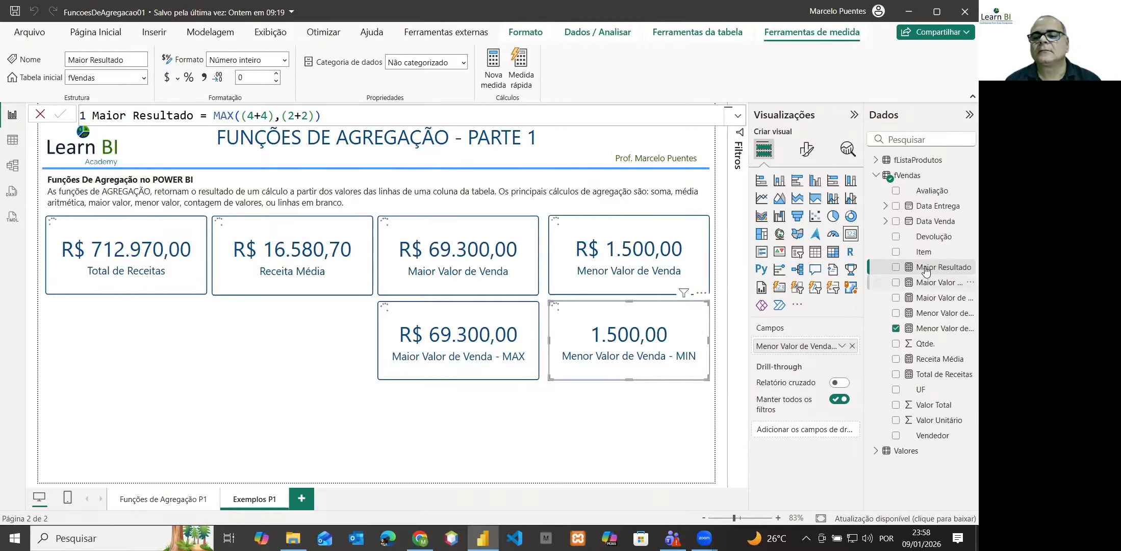
Step: Add a card showing Maior Resultado directly beneath the Maior Valor de Venda - MAX card
{"action": "left_click", "coordinate": [668, 433]}
{"action": "left_click_drag", "start_coordinate": [925, 268], "coordinate": [459, 434]}
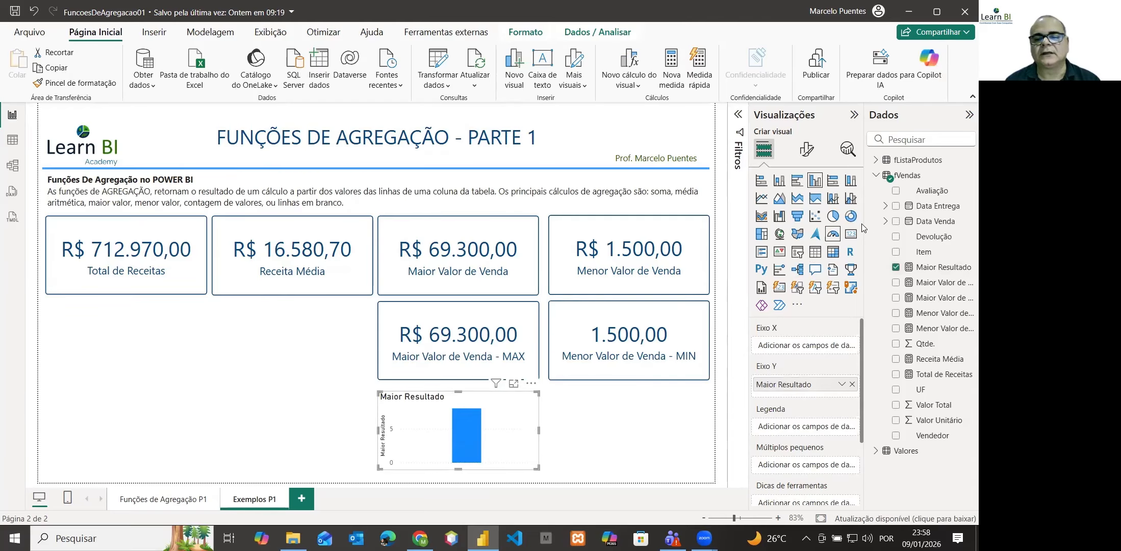
{"action": "left_click", "coordinate": [851, 235]}
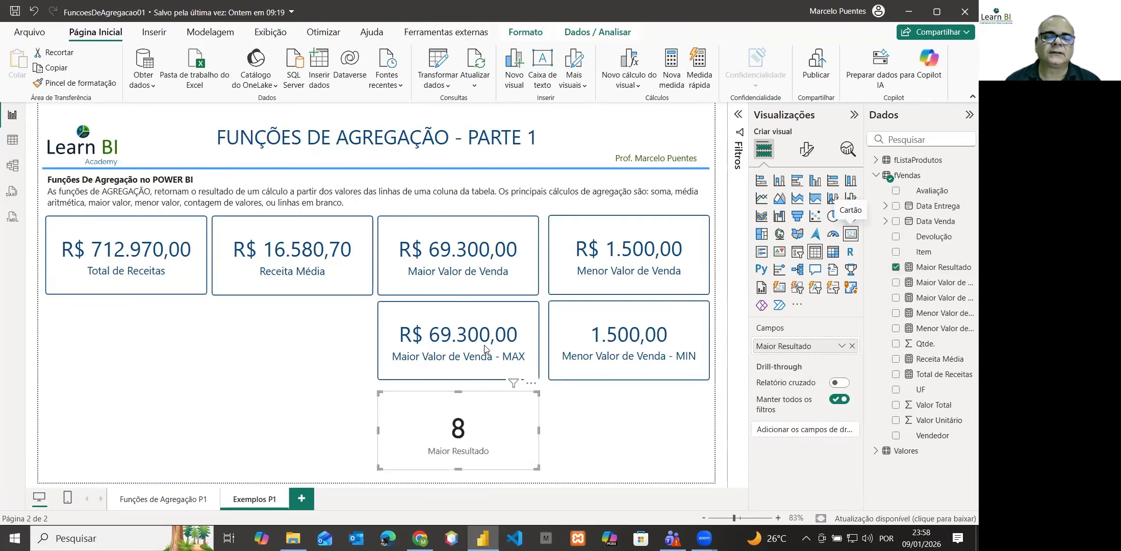
Step: Copy the Maior Valor de Venda - MAX card's formatting onto the Maior Resultado card and display the Maior Resultado measure's formula
{"action": "left_click", "coordinate": [450, 370]}
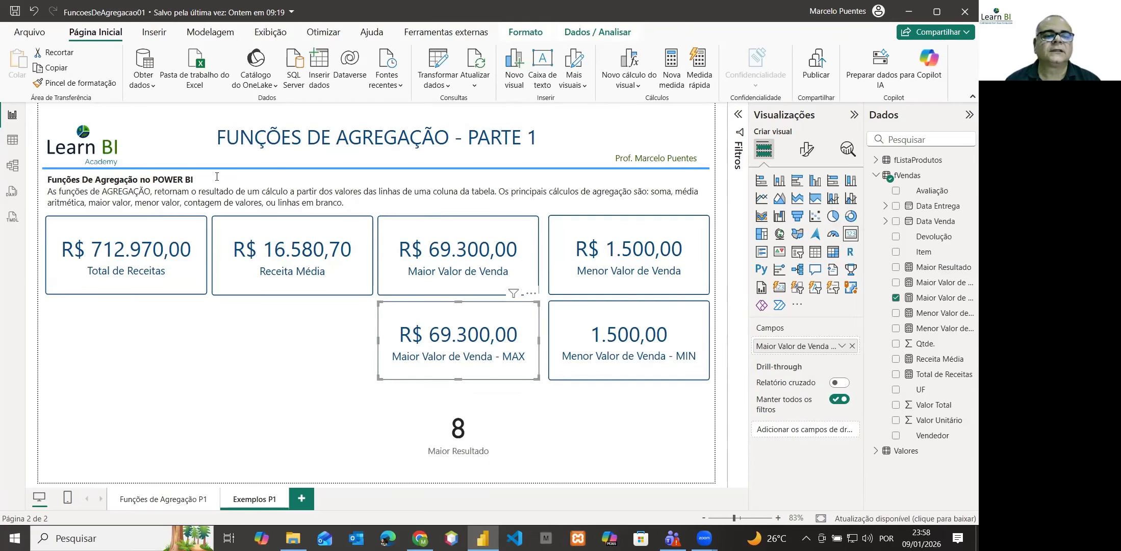
{"action": "left_click", "coordinate": [94, 88]}
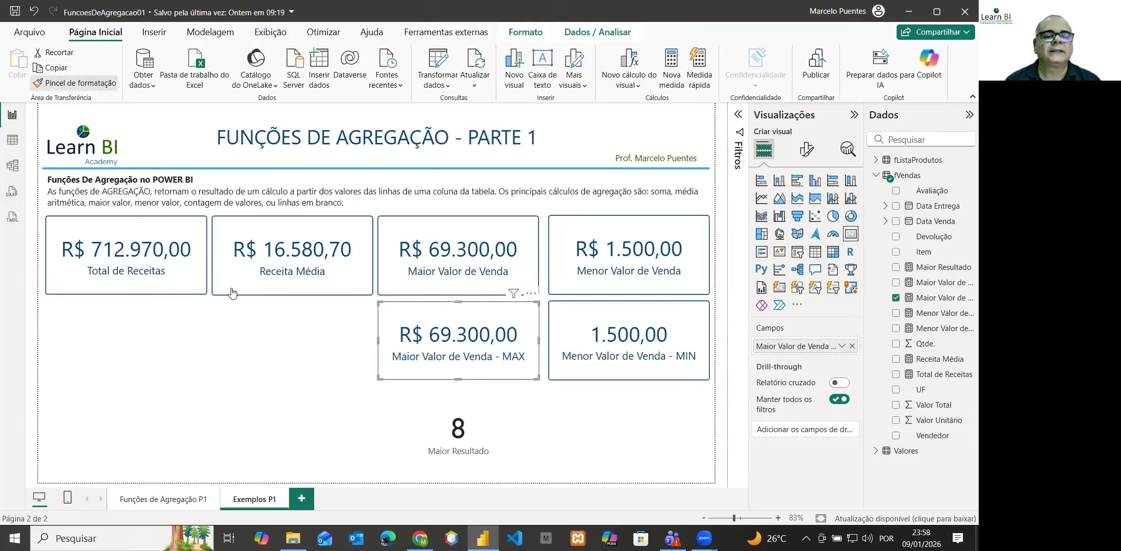
{"action": "left_click", "coordinate": [487, 430]}
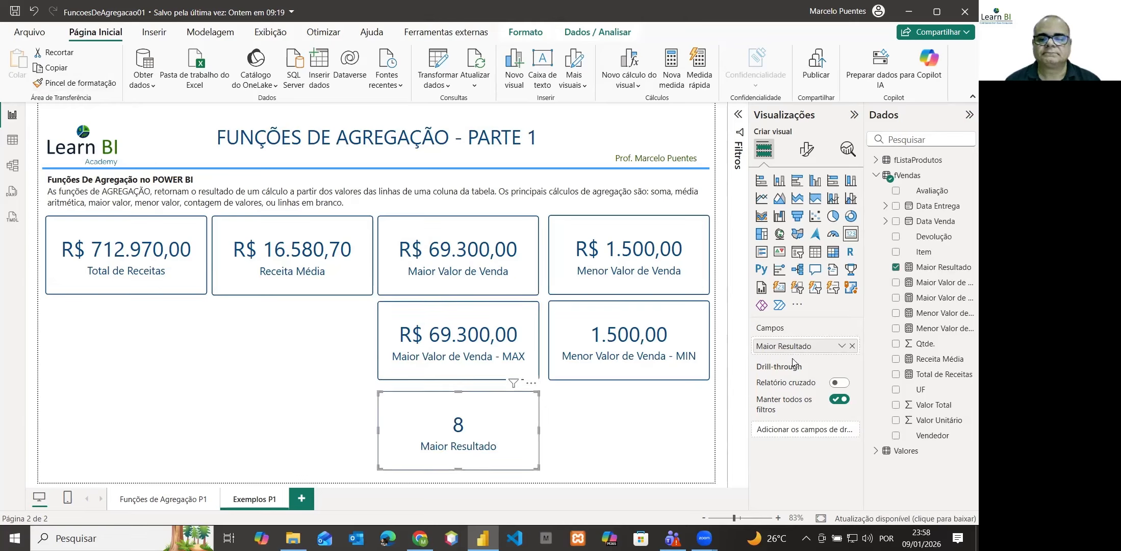
{"action": "left_click", "coordinate": [943, 268]}
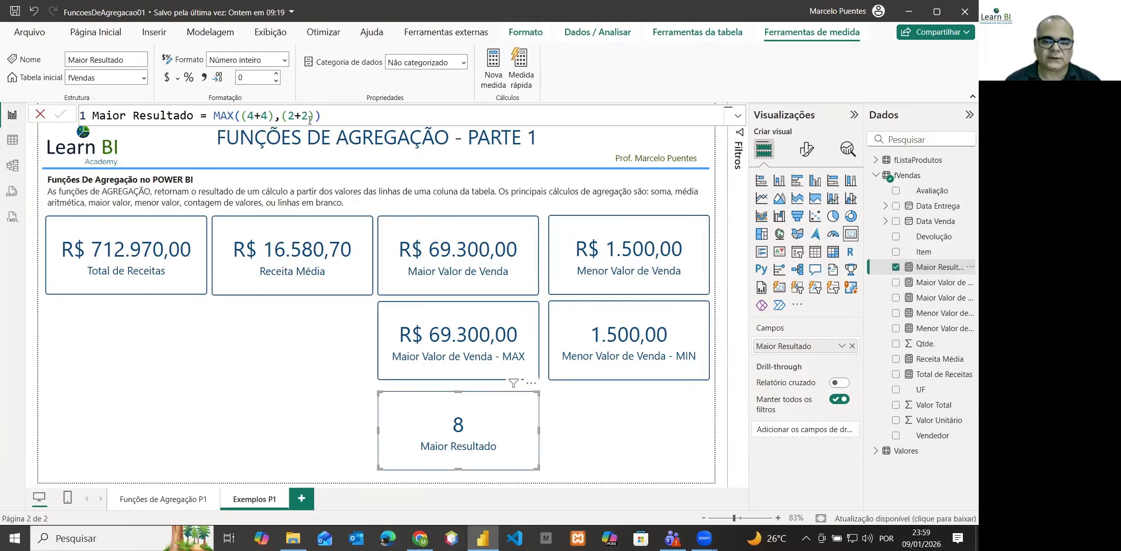
Step: Create another measure in the fVendas table and name it Menor Resultado
{"action": "right_click", "coordinate": [908, 179]}
{"action": "left_click", "coordinate": [842, 202]}
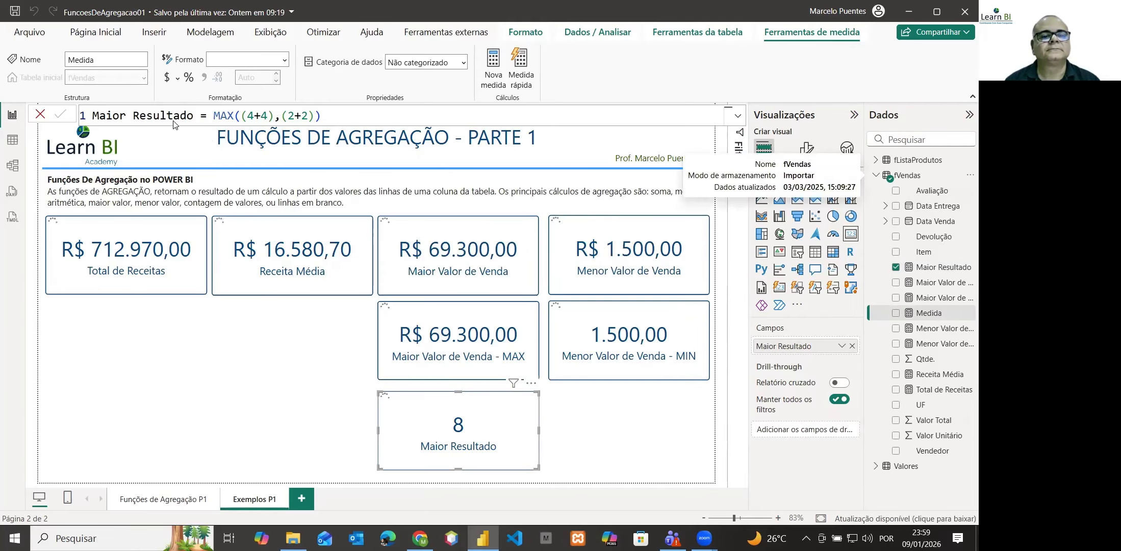
{"action": "double_click", "coordinate": [108, 116]}
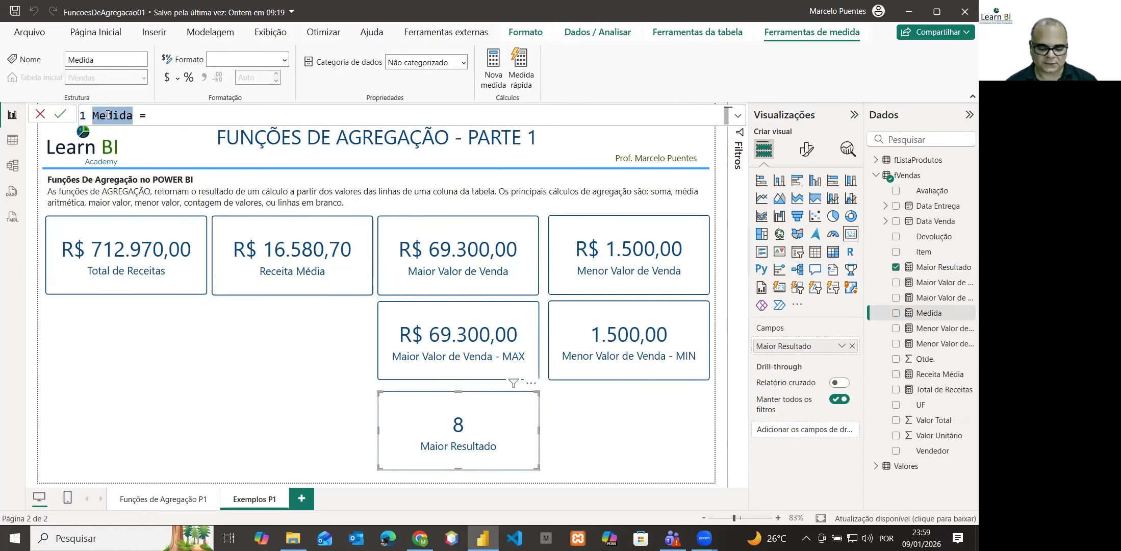
{"action": "type", "text": "MIN"}
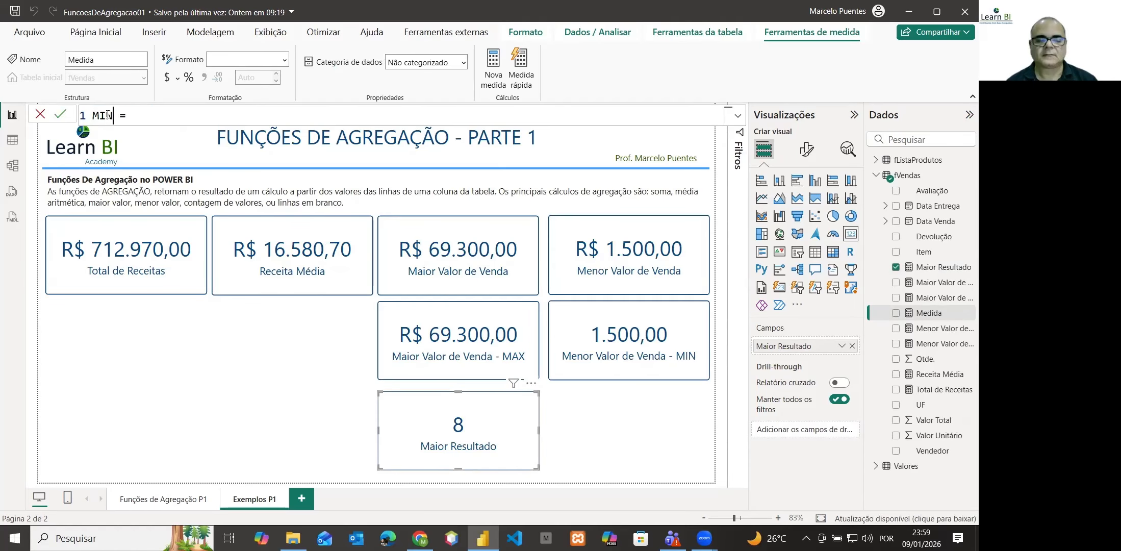
{"action": "key", "text": "BackSpace"}
{"action": "key", "text": "BackSpace"}
{"action": "key", "text": "BackSpace"}
{"action": "type", "text": "Menor"}
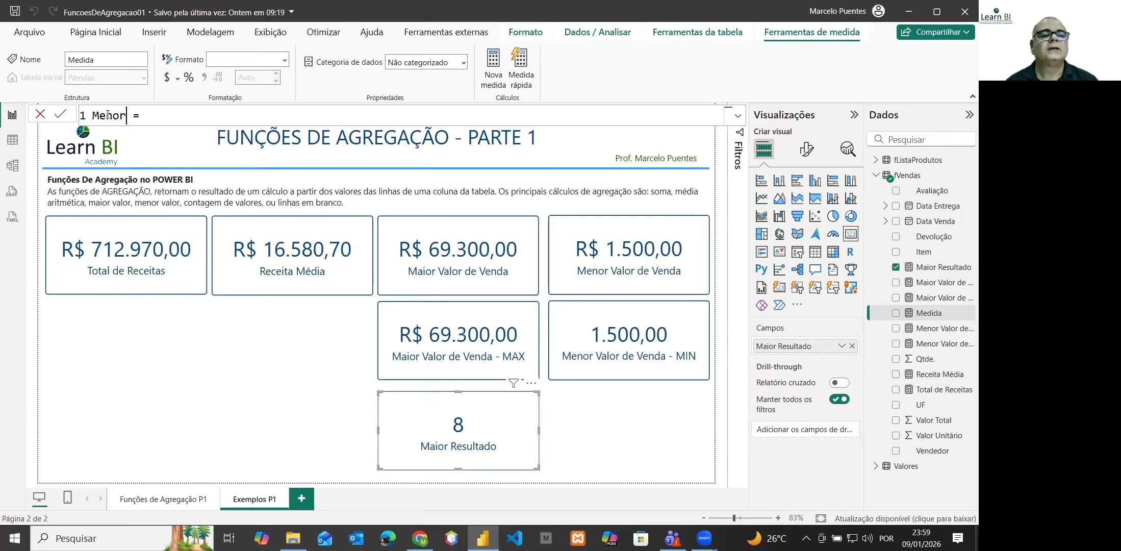
{"action": "type", "text": " Valor"}
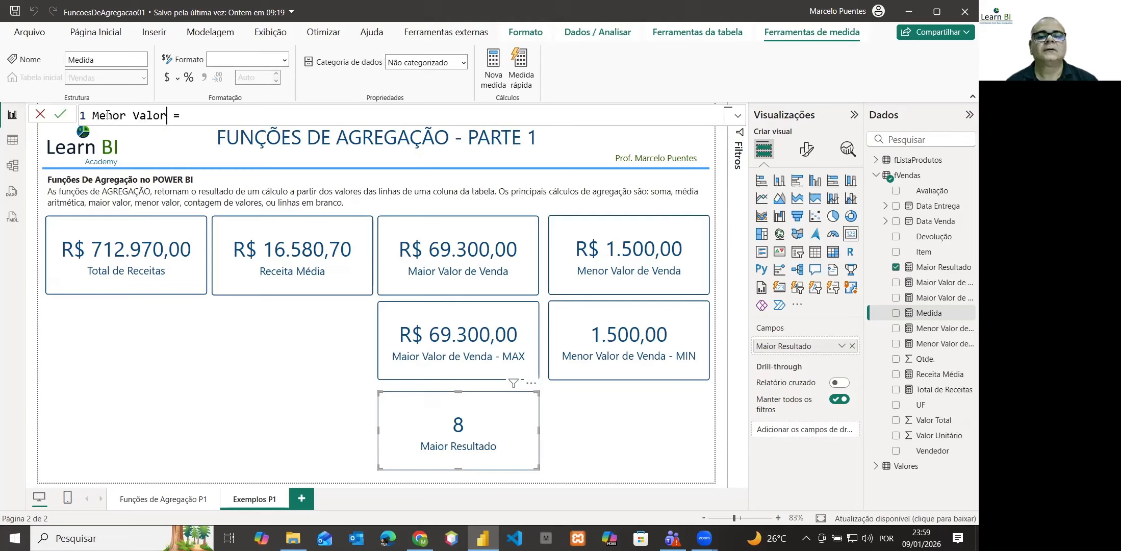
{"action": "key", "text": "BackSpace"}
{"action": "key", "text": "BackSpace"}
{"action": "key", "text": "BackSpace"}
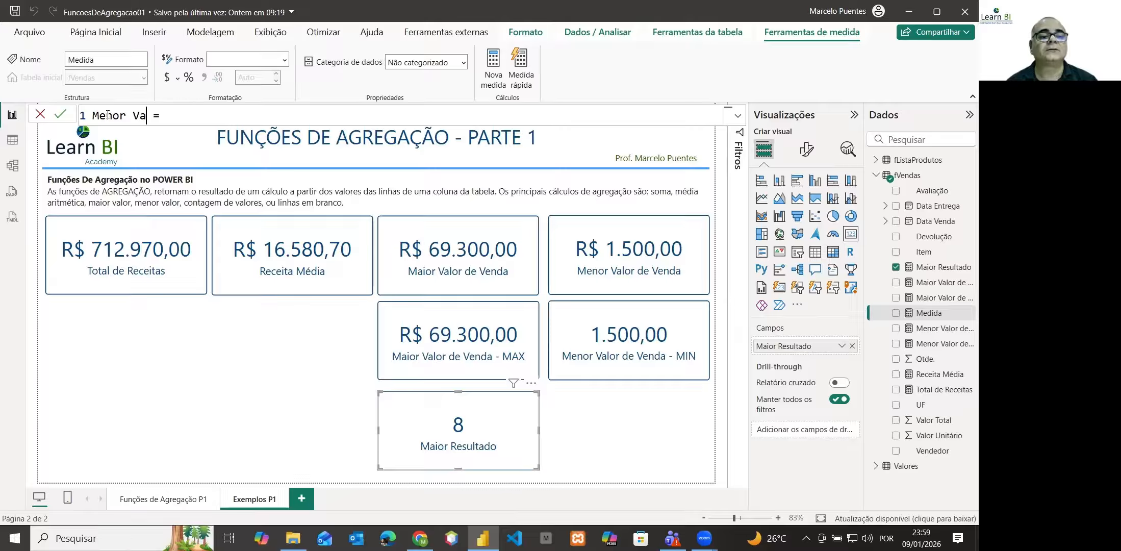
{"action": "key", "text": "BackSpace"}
{"action": "key", "text": "BackSpace"}
{"action": "type", "text": "Resultad"}
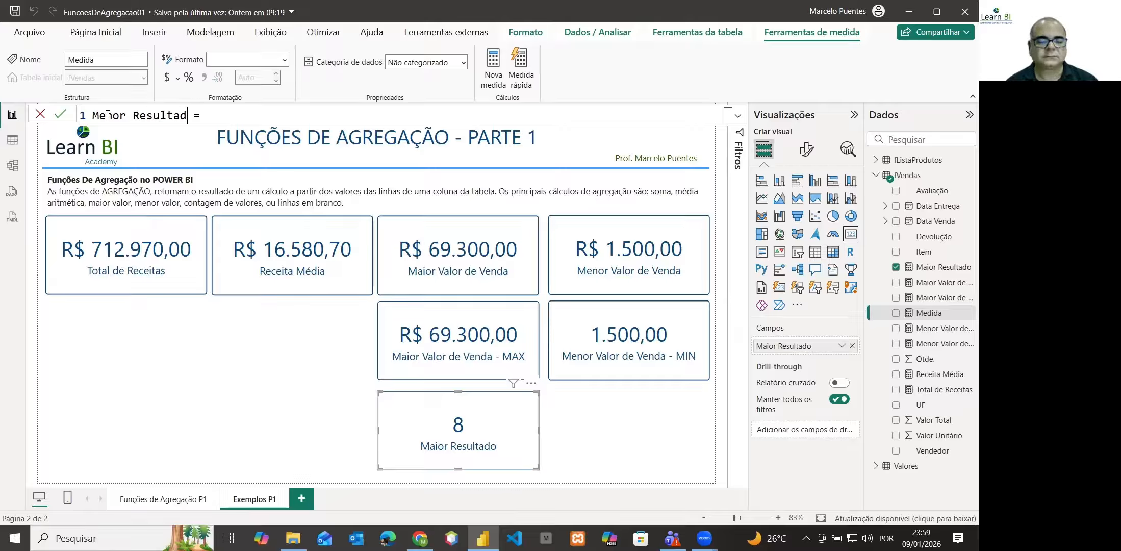
{"action": "type", "text": "o = "}
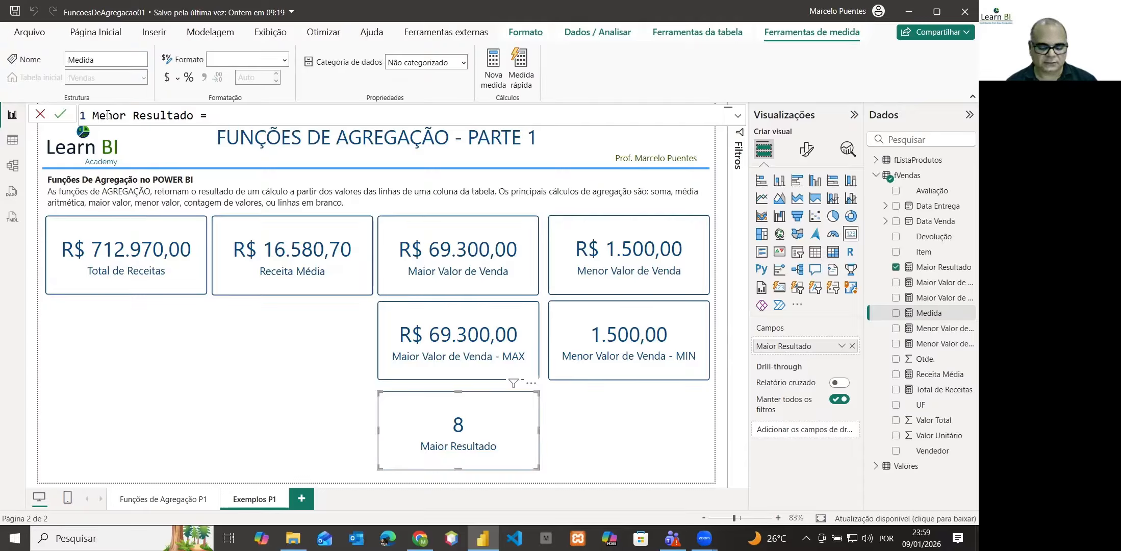
Step: Define the Menor Resultado measure as MIN((4+4),(2+2)) and commit the formula
{"action": "type", "text": "MIN"}
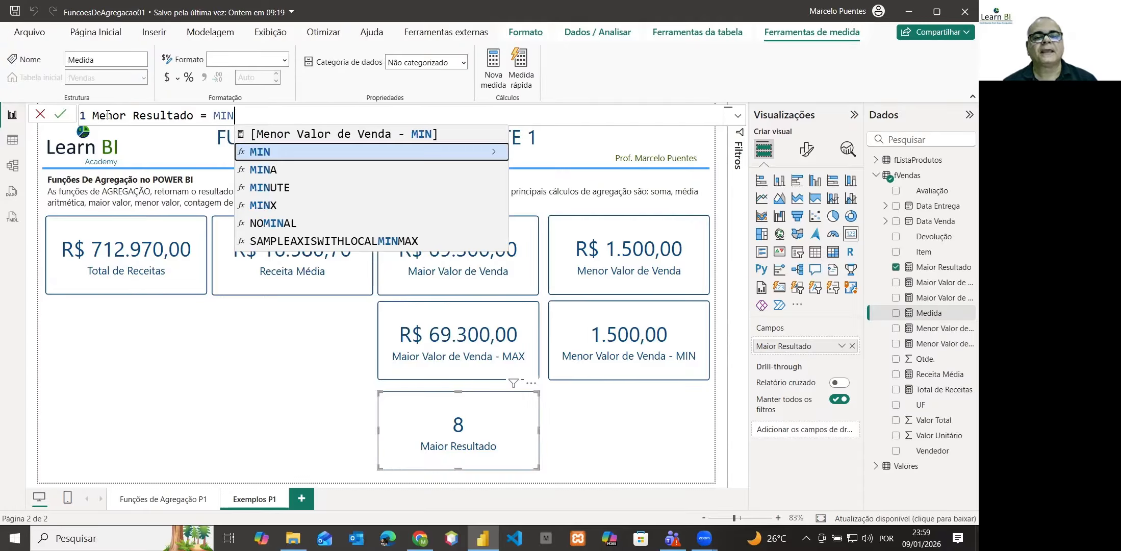
{"action": "type", "text": "("}
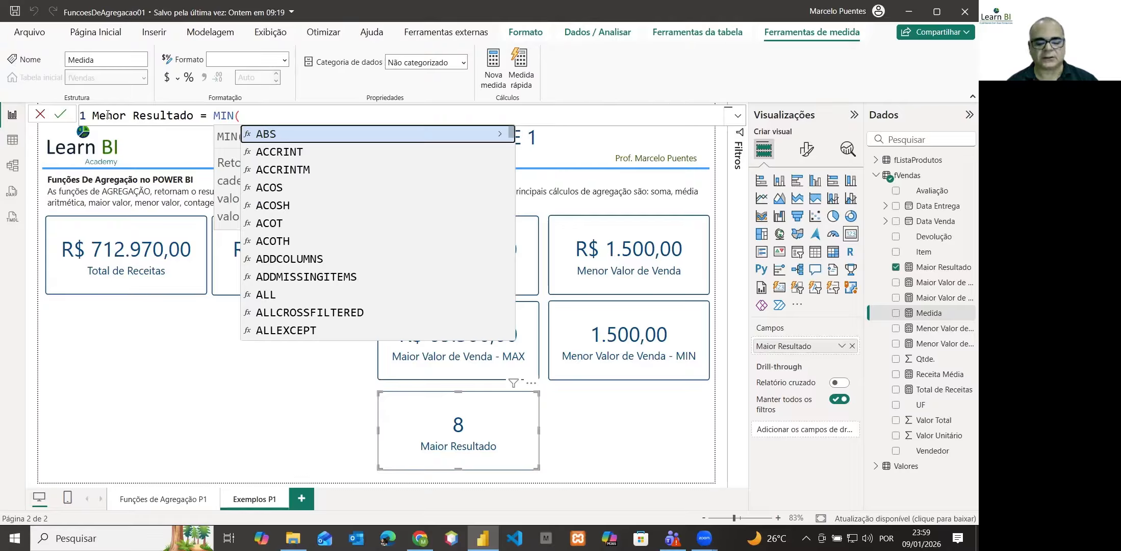
{"action": "type", "text": "(4+4),"}
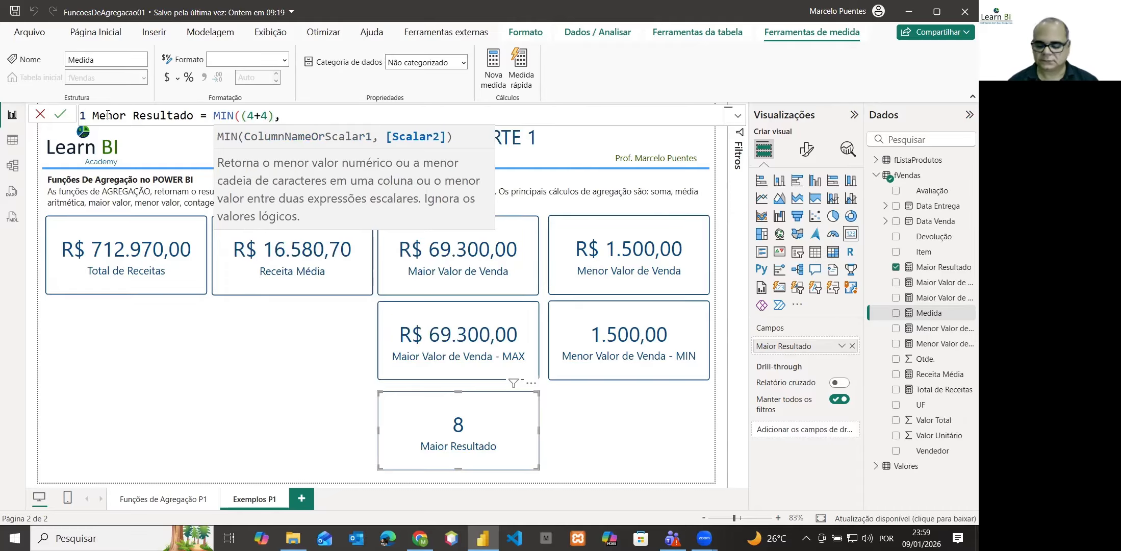
{"action": "type", "text": "(2+"}
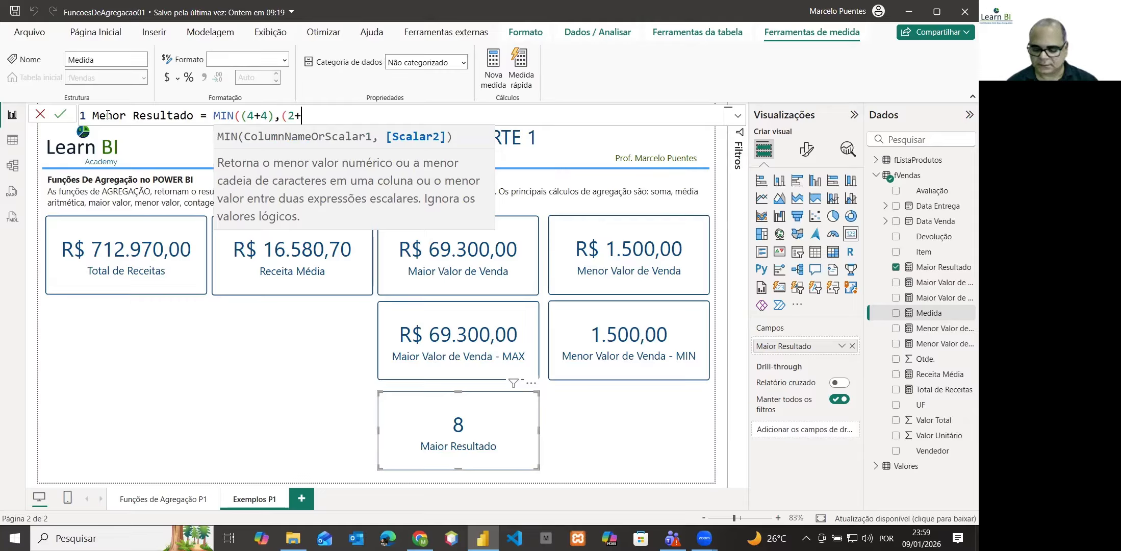
{"action": "type", "text": "2))"}
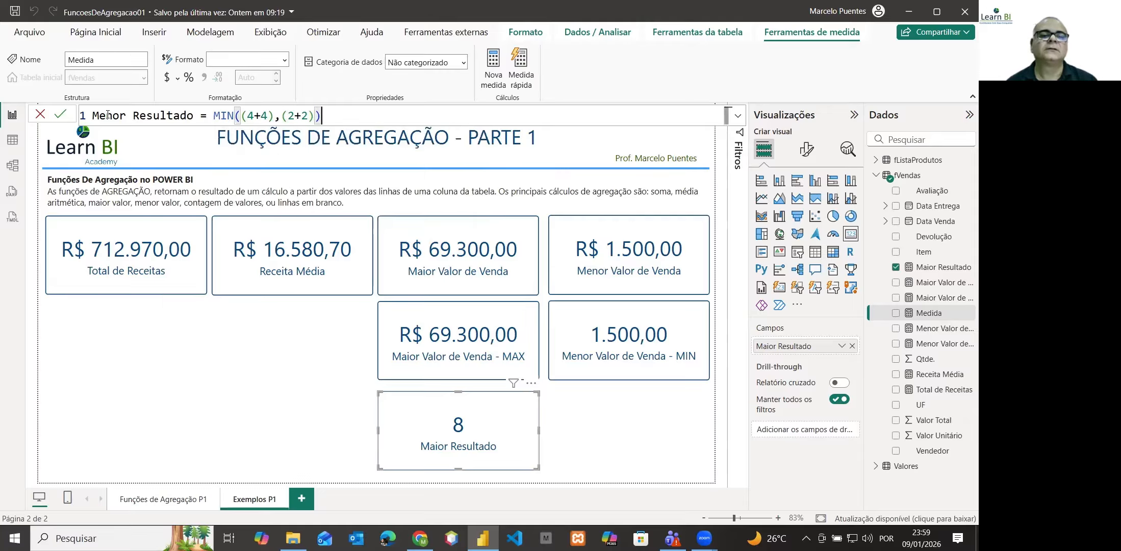
{"action": "key", "text": "Return"}
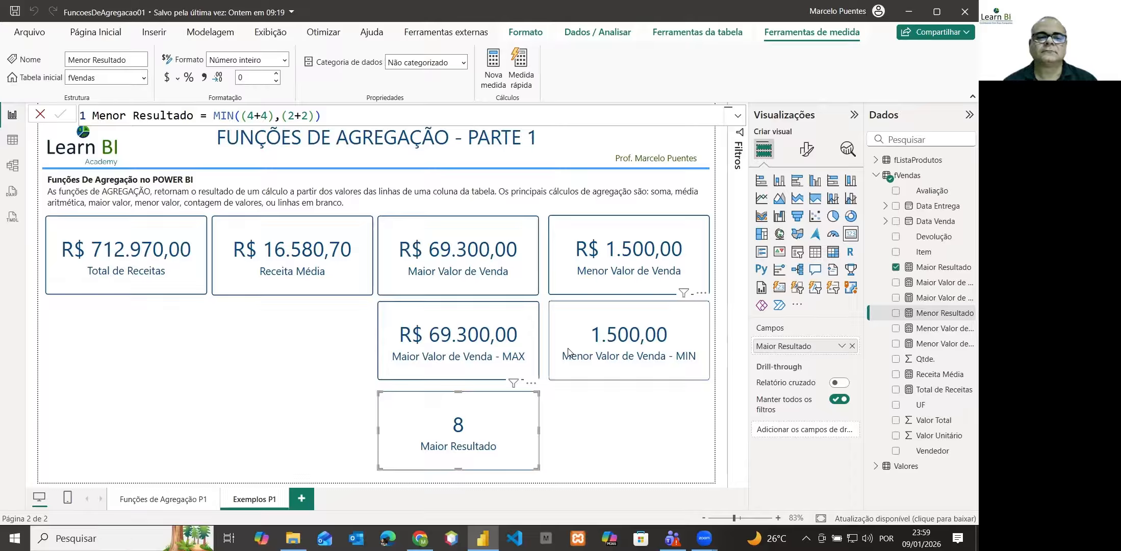
Step: Add a card showing Menor Resultado directly beneath the Menor Valor de Venda - MIN card
{"action": "left_click_drag", "start_coordinate": [937, 318], "coordinate": [633, 433]}
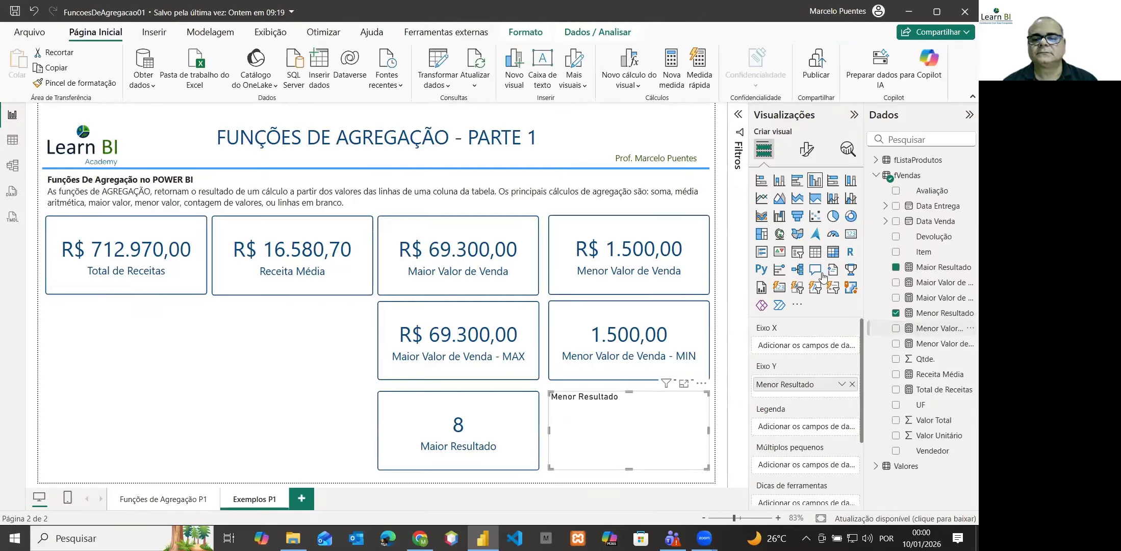
{"action": "left_click", "coordinate": [848, 236]}
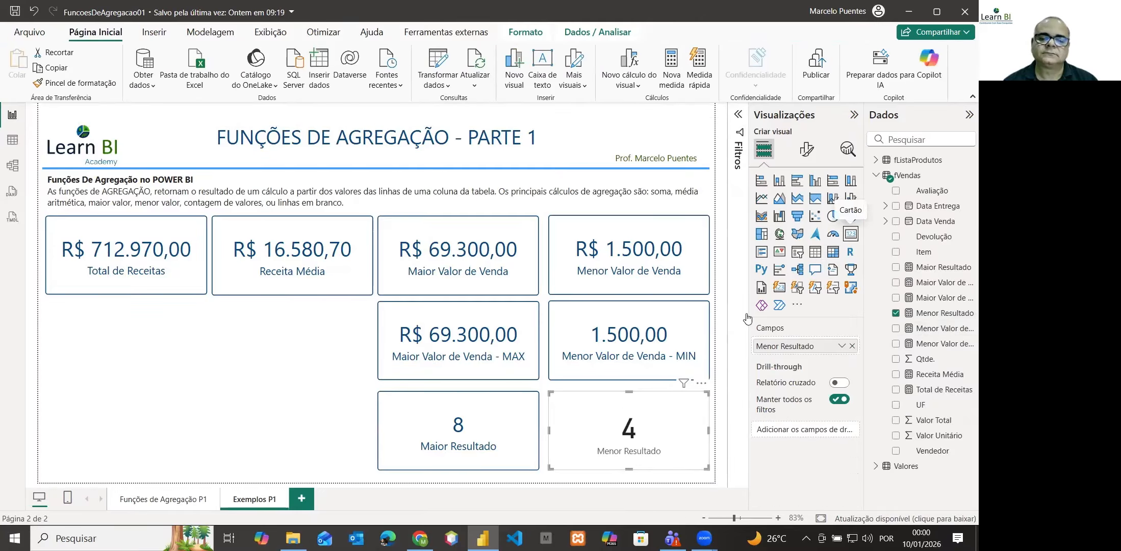
Step: Copy the Maior Resultado card's formatting onto the Menor Resultado card
{"action": "left_click", "coordinate": [493, 466]}
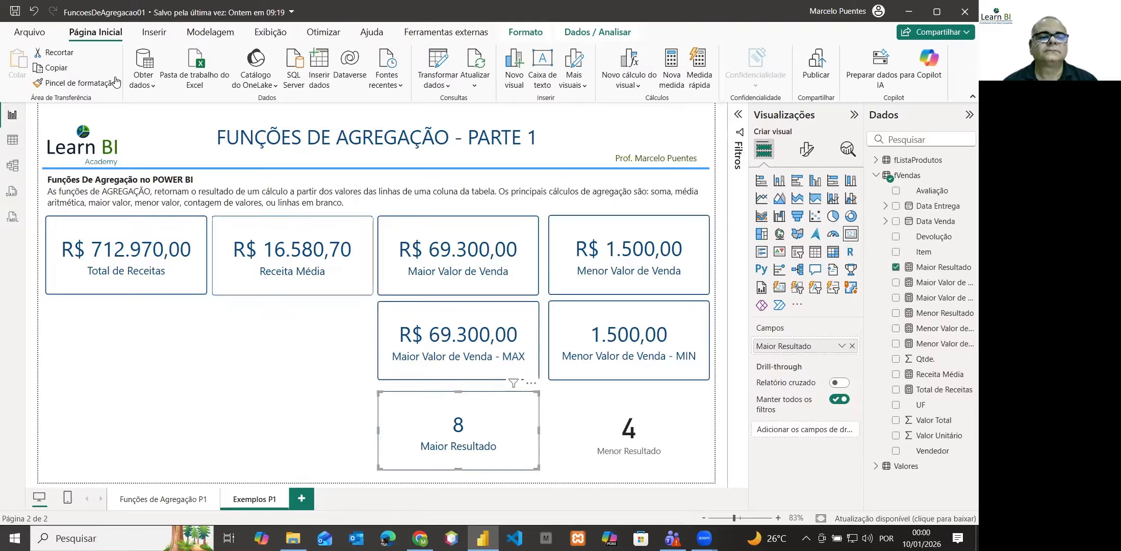
{"action": "left_click", "coordinate": [74, 82]}
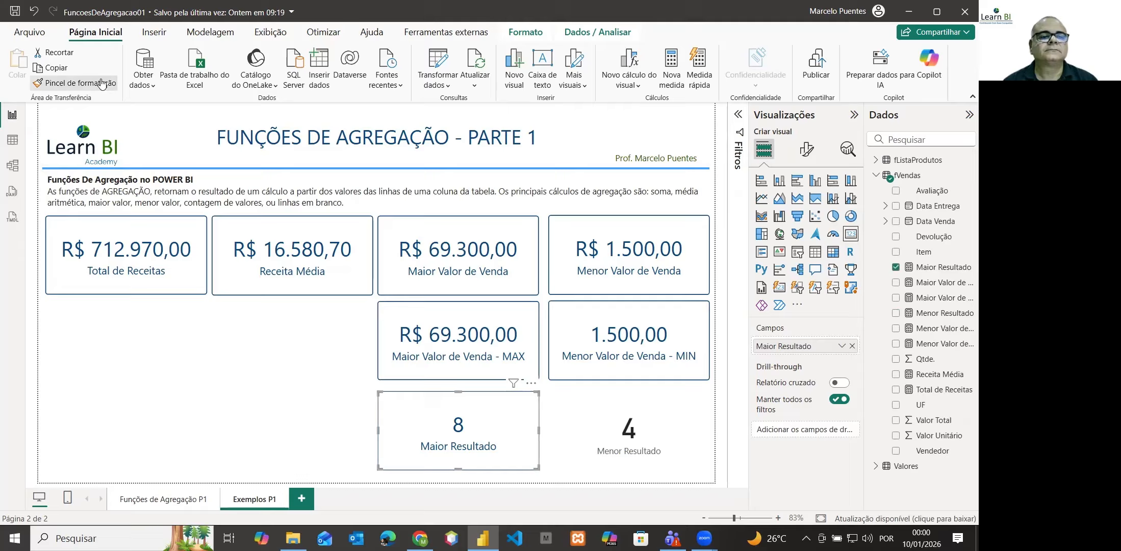
{"action": "left_click", "coordinate": [597, 405]}
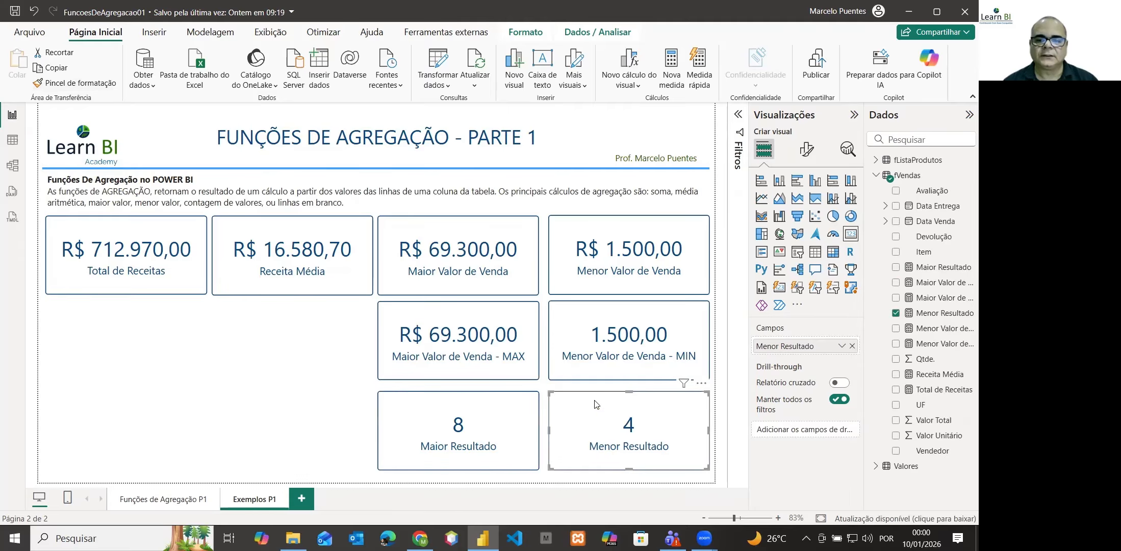
Step: Create another measure in the fVendas table and bring up the MAXA function's syntax help in its formula
{"action": "left_click", "coordinate": [834, 203]}
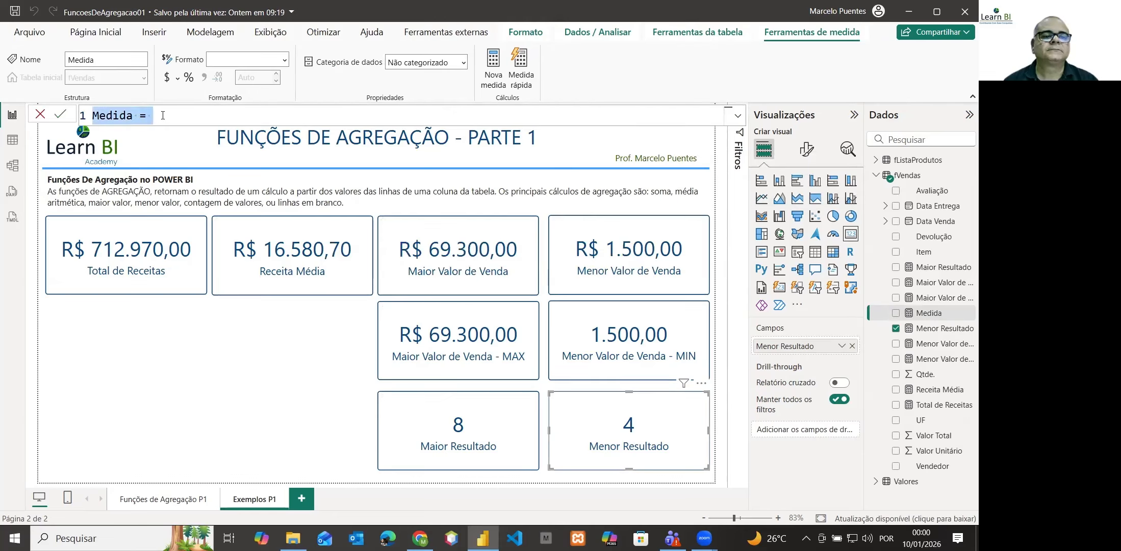
{"action": "left_click", "coordinate": [163, 116]}
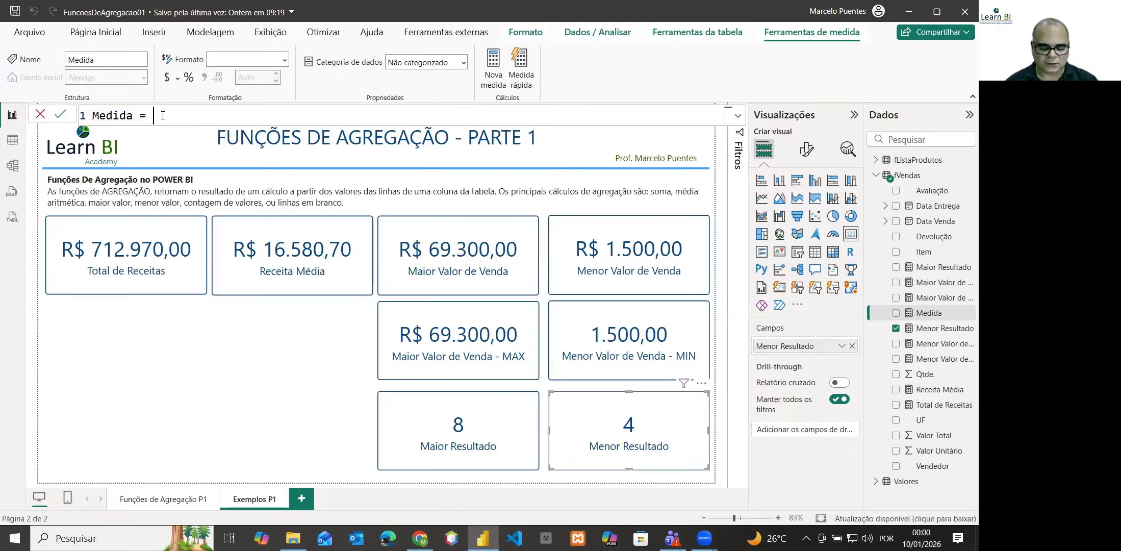
{"action": "type", "text": "Min"}
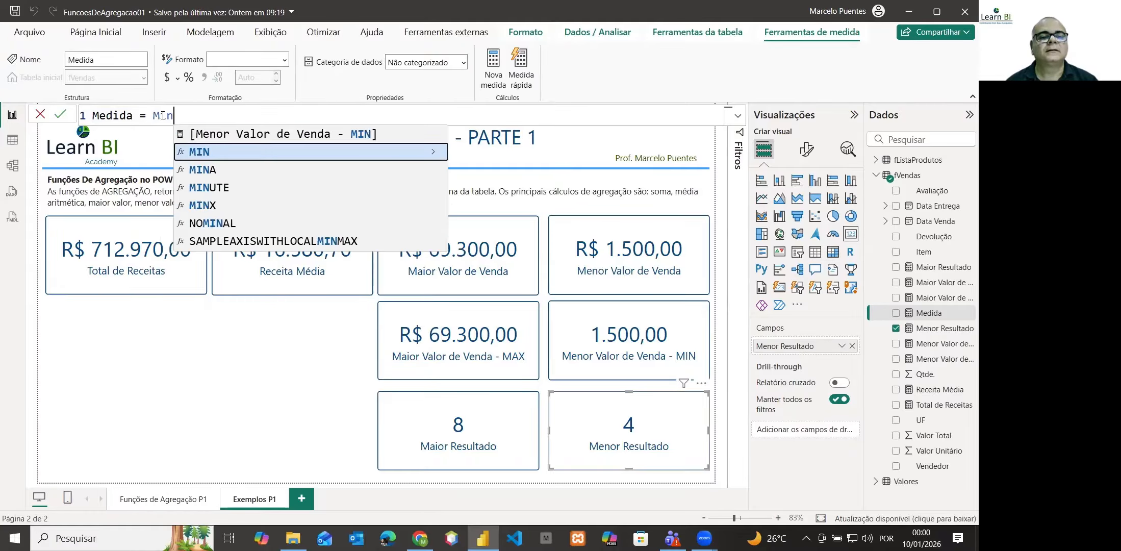
{"action": "key", "text": "BackSpace"}
{"action": "key", "text": "BackSpace"}
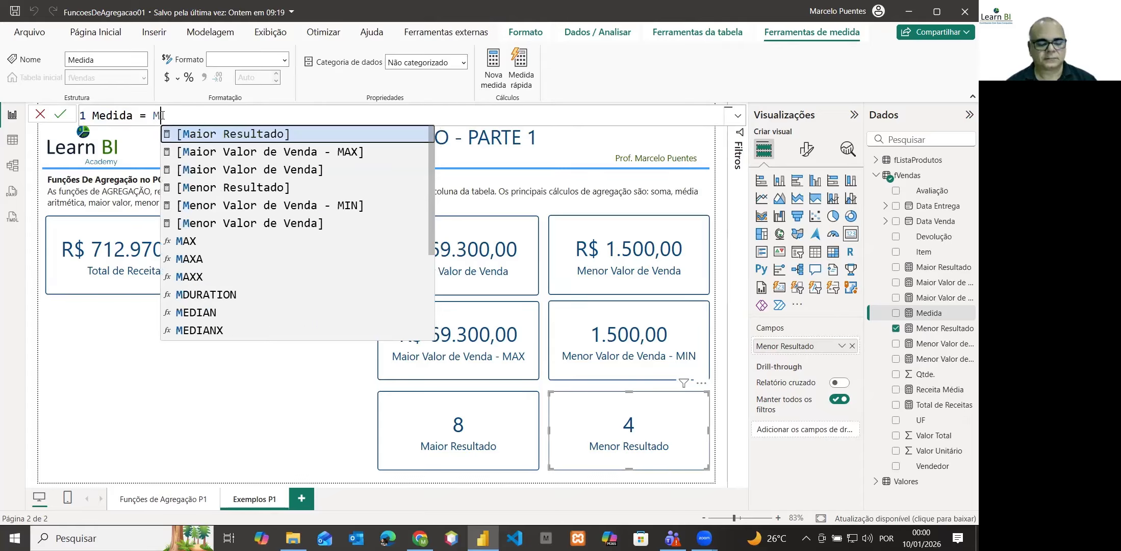
{"action": "type", "text": "AXA("}
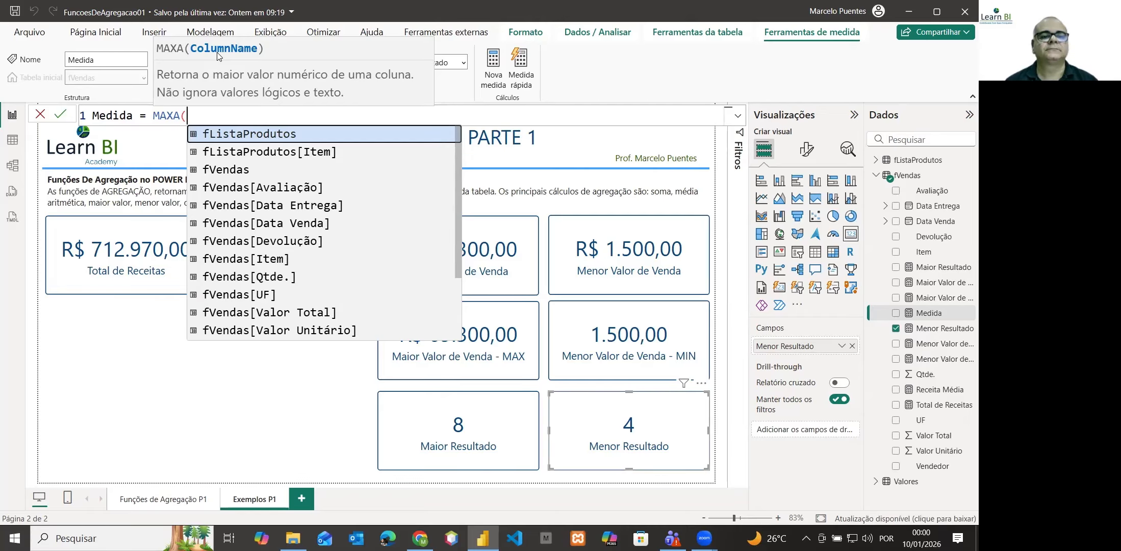
{"action": "key", "text": "BackSpace"}
{"action": "key", "text": "BackSpace"}
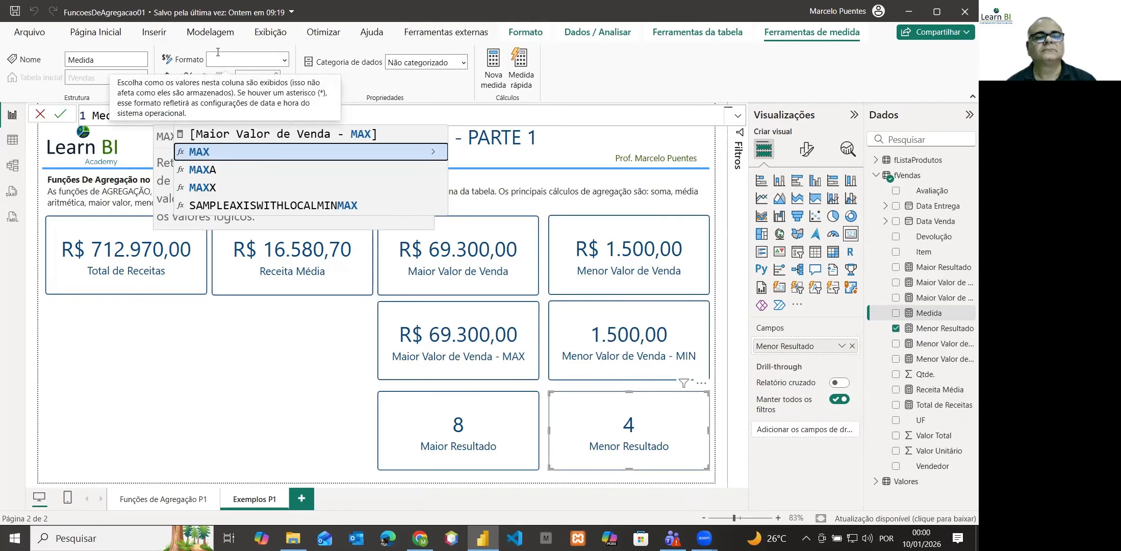
Step: Write the new measure's formula as MAX over the year (Ano) of fVendas[Data Entrega] and commit it
{"action": "type", "text": "("}
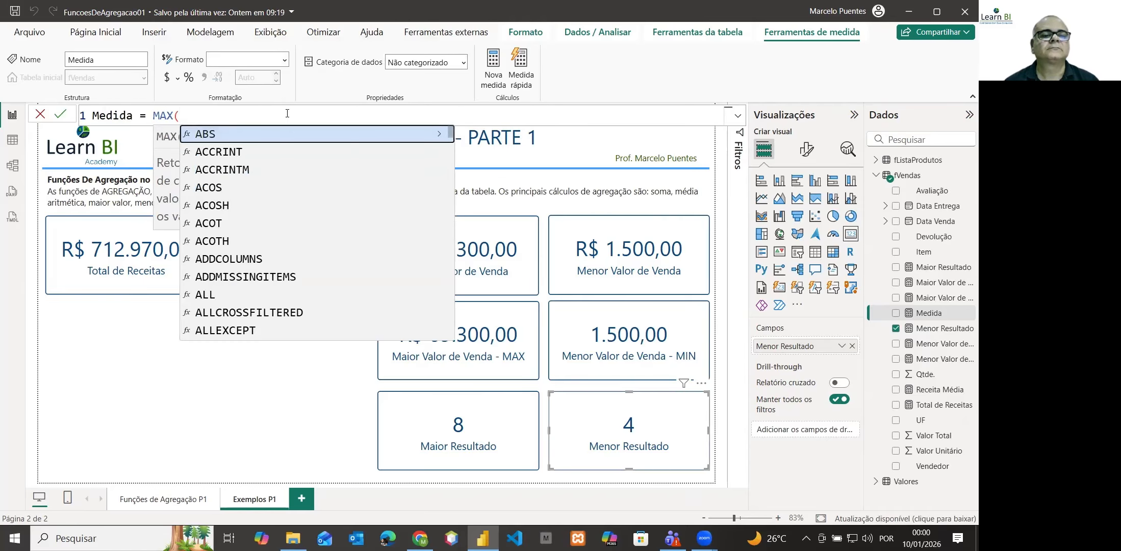
{"action": "type", "text": "f"}
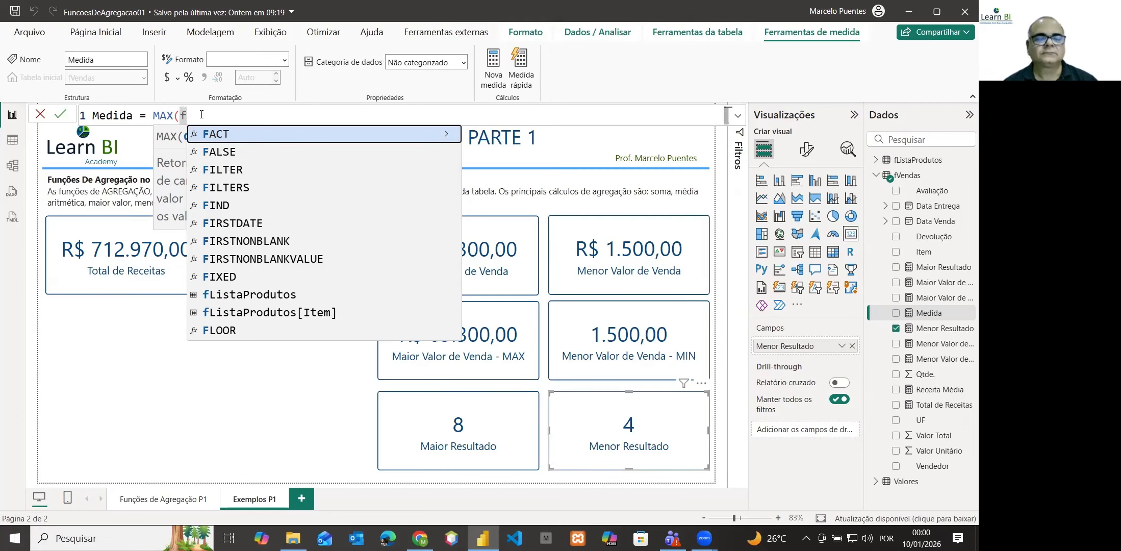
{"action": "type", "text": "v"}
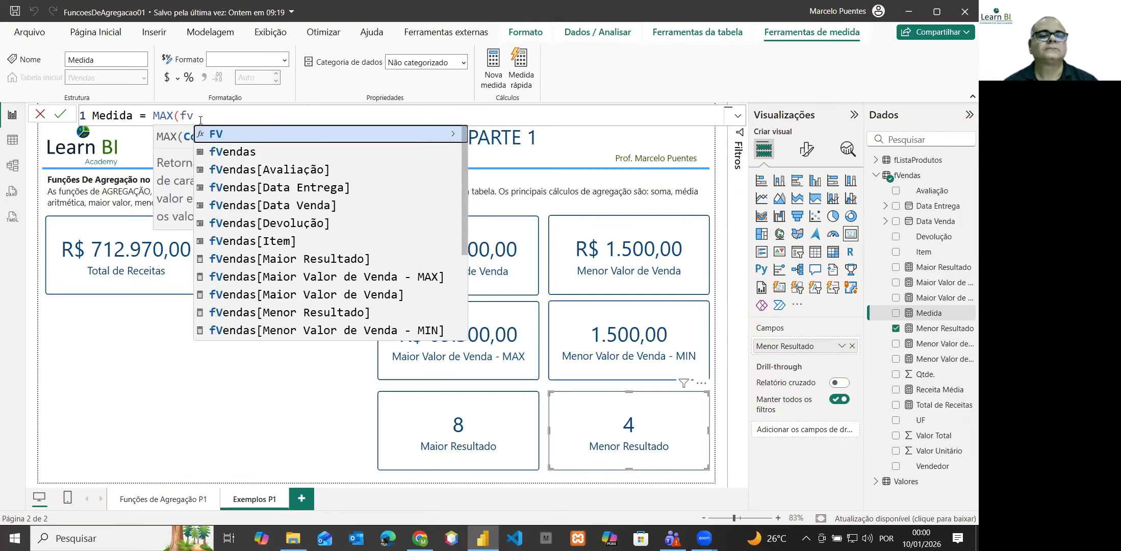
{"action": "left_click", "coordinate": [234, 153]}
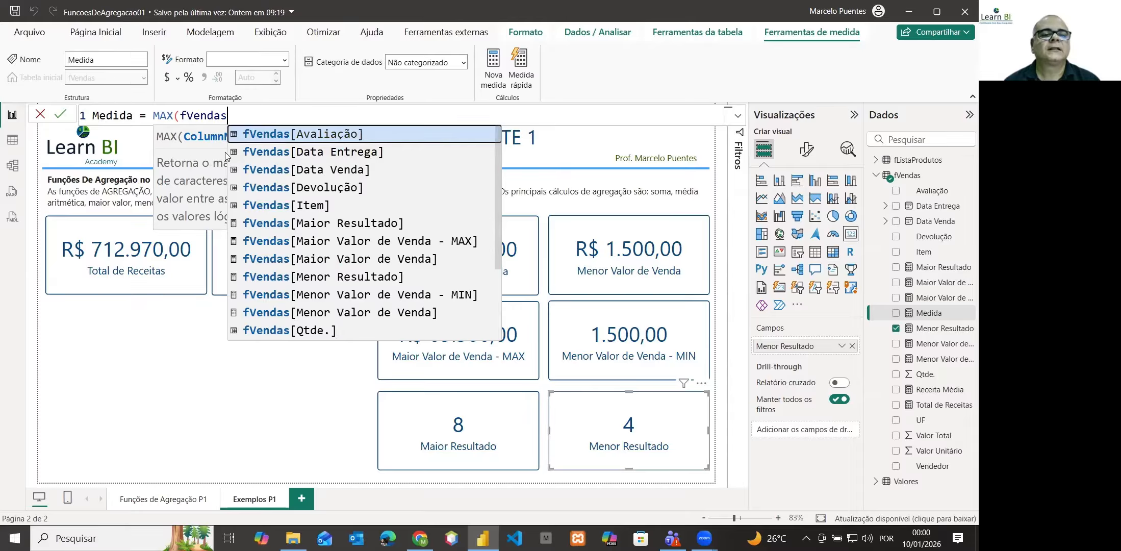
{"action": "left_click", "coordinate": [318, 152]}
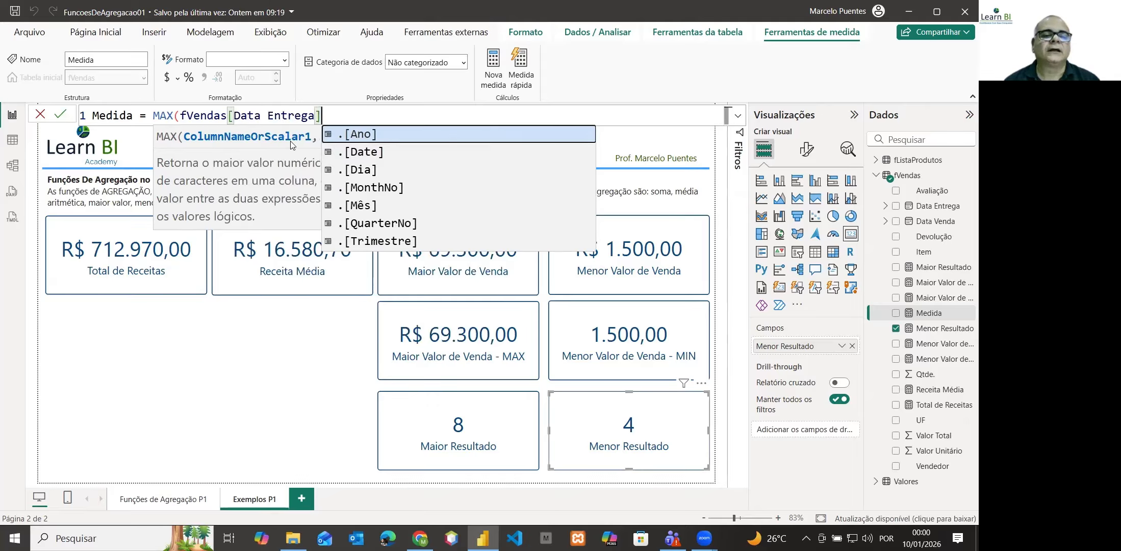
{"action": "left_click", "coordinate": [329, 138]}
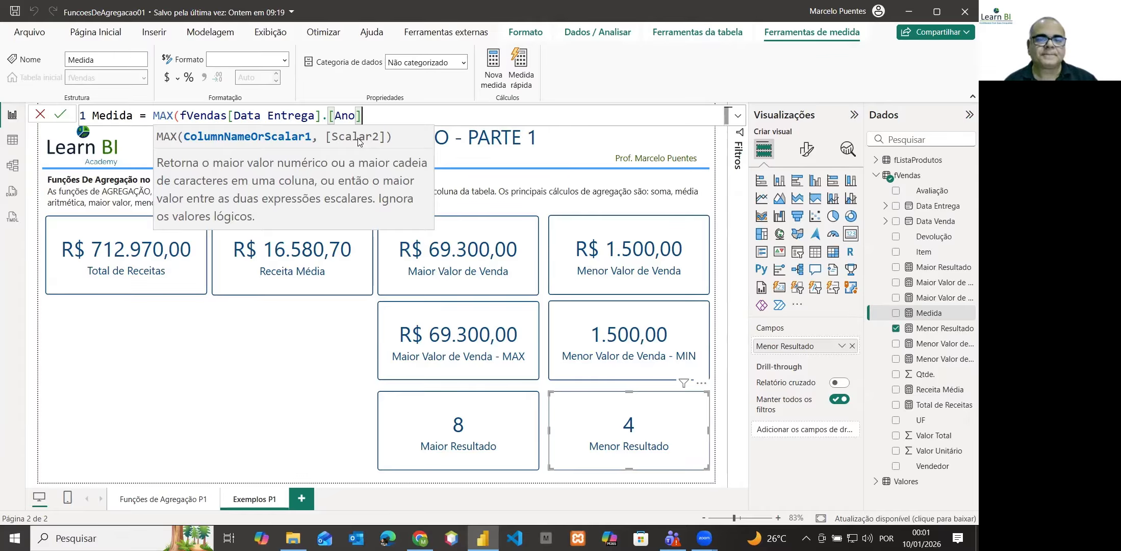
{"action": "key", "text": "Escape"}
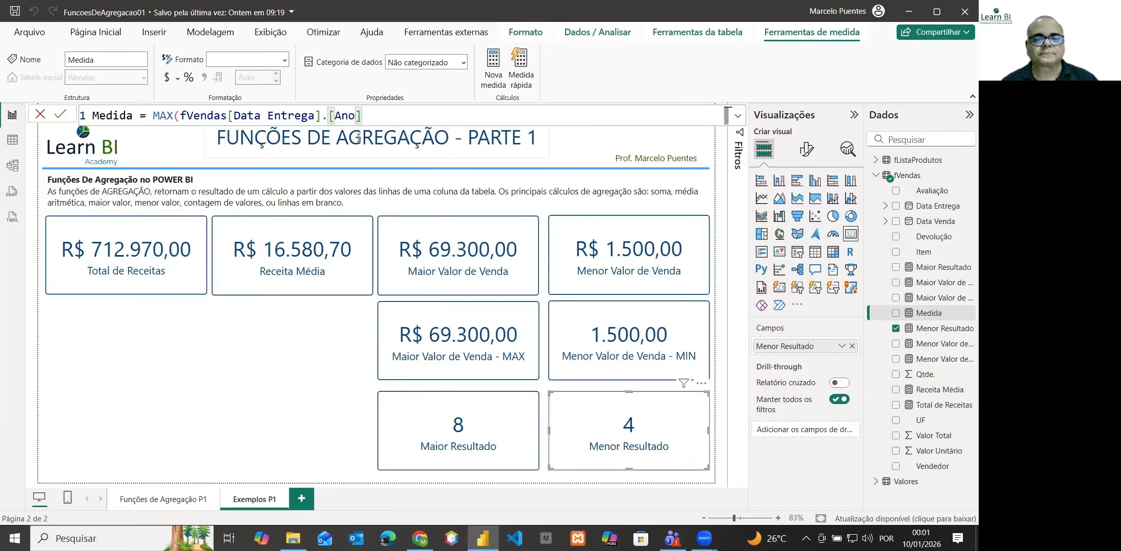
{"action": "key", "text": "Return"}
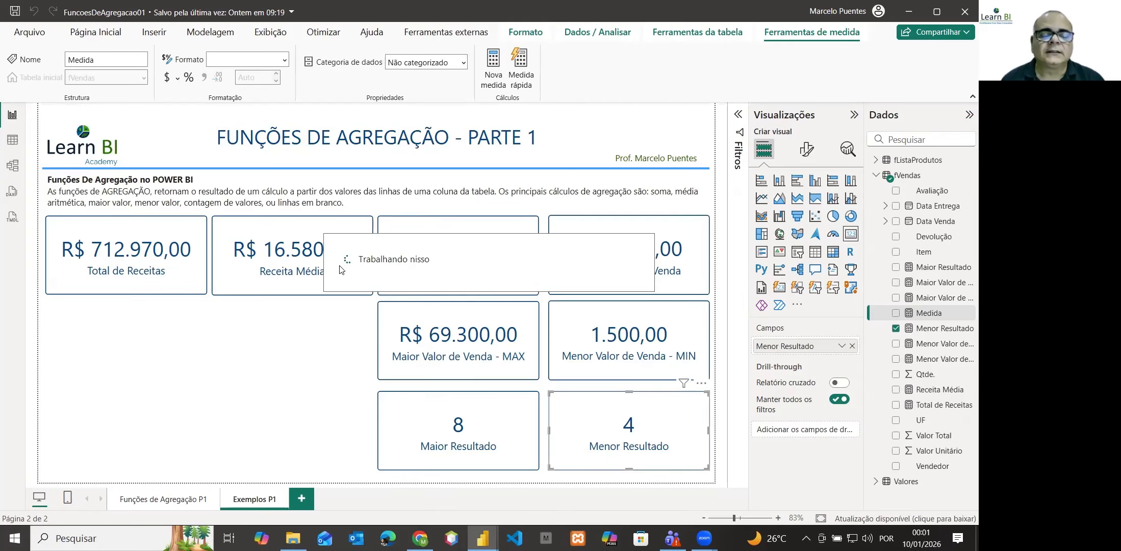